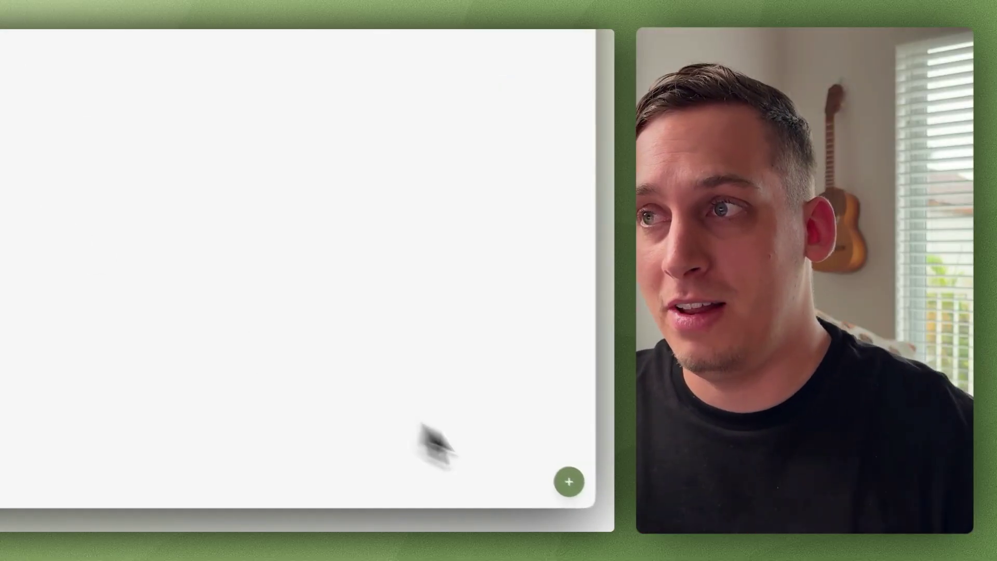
Step: Prompt MagicPath with 'make a timer, i need to be able to select time ranges'
left_click(551, 469)
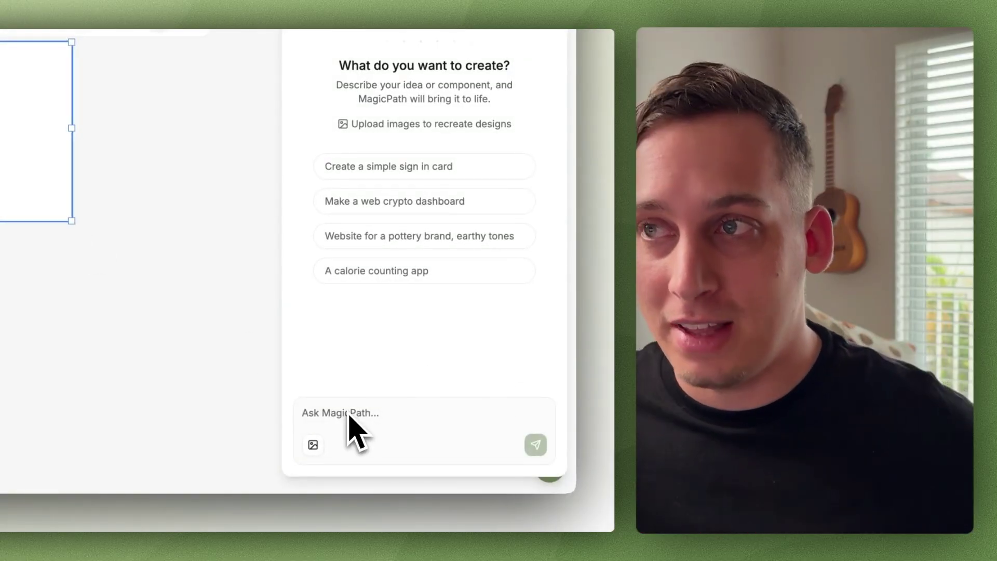
type("make a timer")
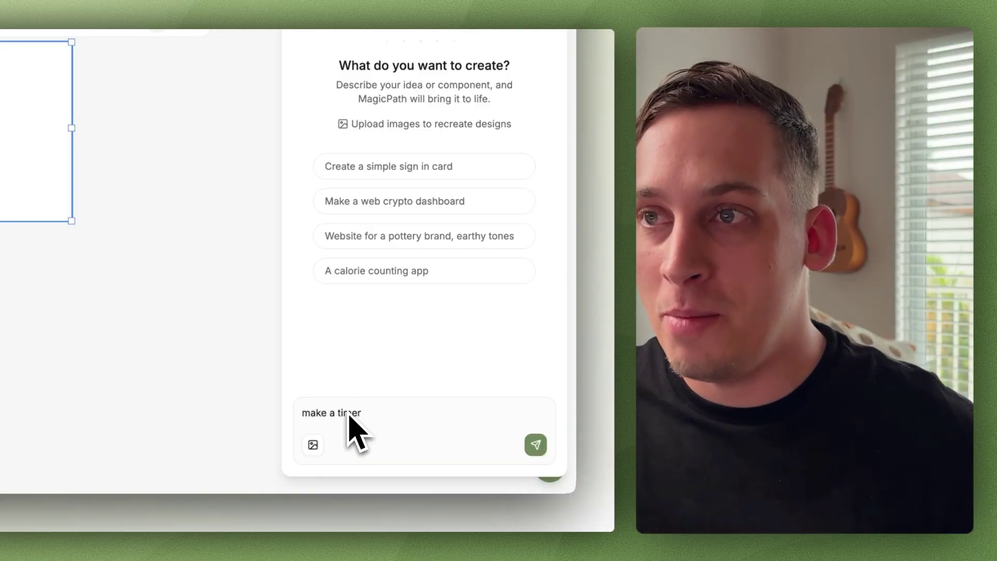
type(", i need to be able to select ti")
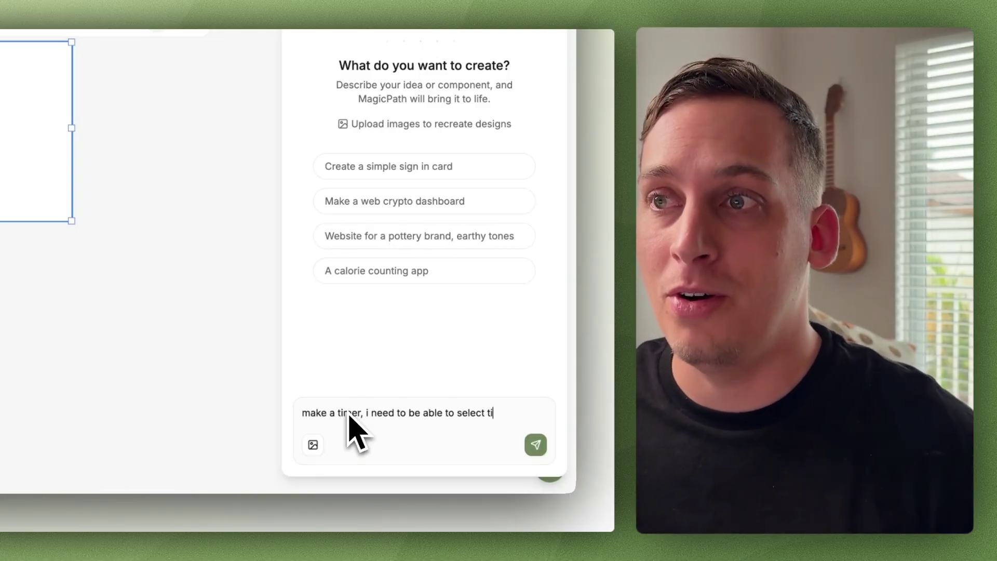
type("me ranges")
key("Return")
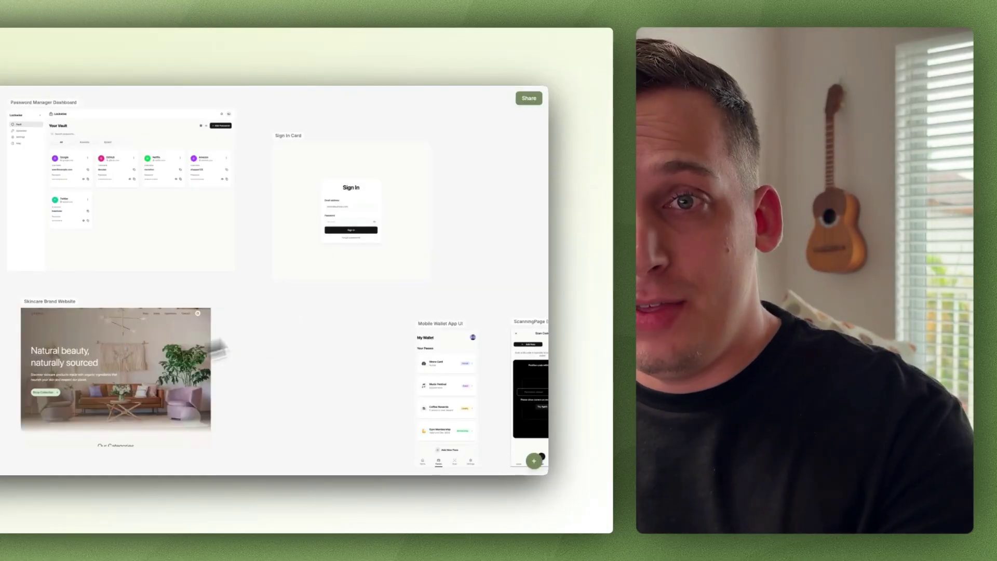
Step: Try the Sign In Card form and the Password Manager Dashboard's Add New Password pop-up
left_click(360, 207)
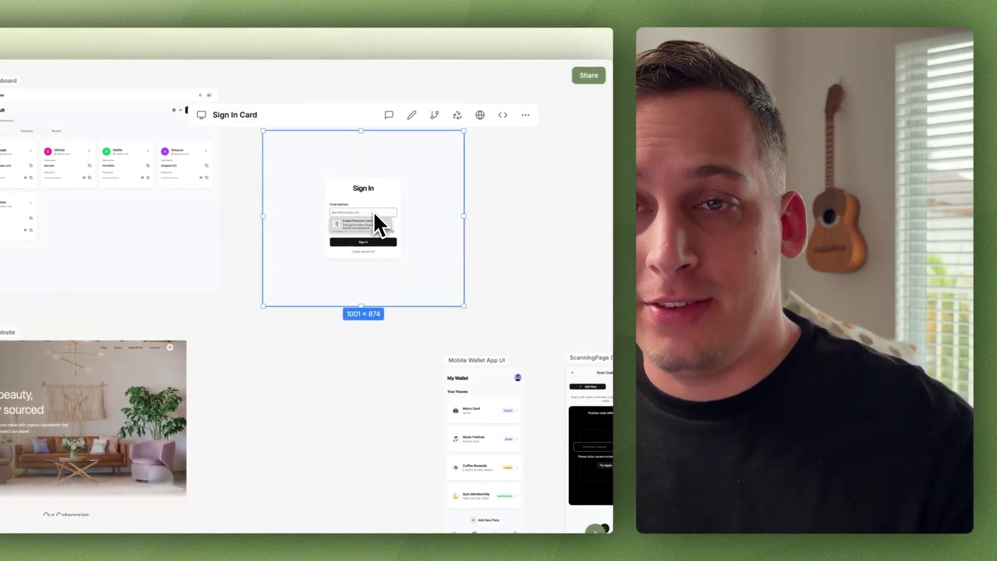
type("asdfasd")
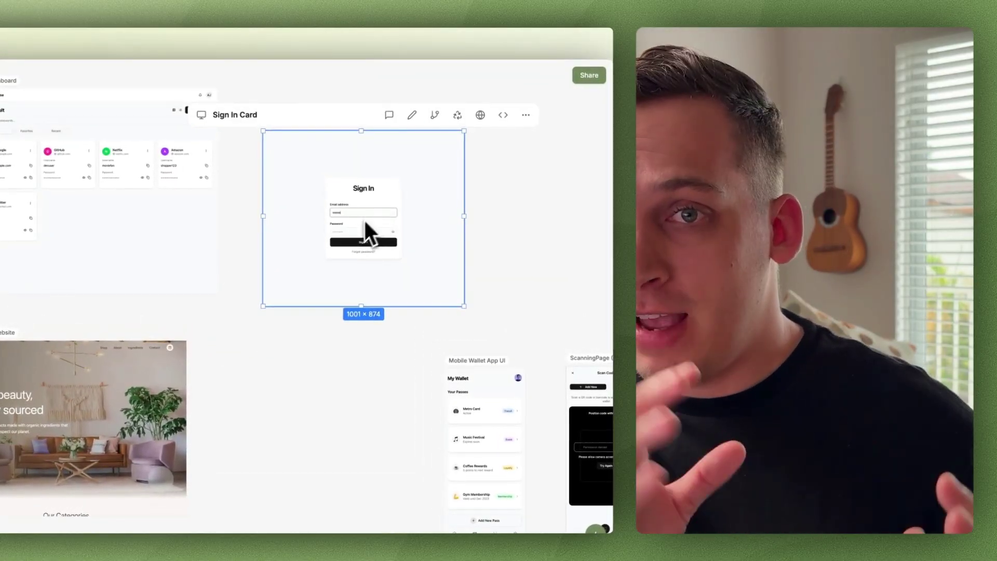
left_click(350, 230)
type("password")
left_click(135, 212)
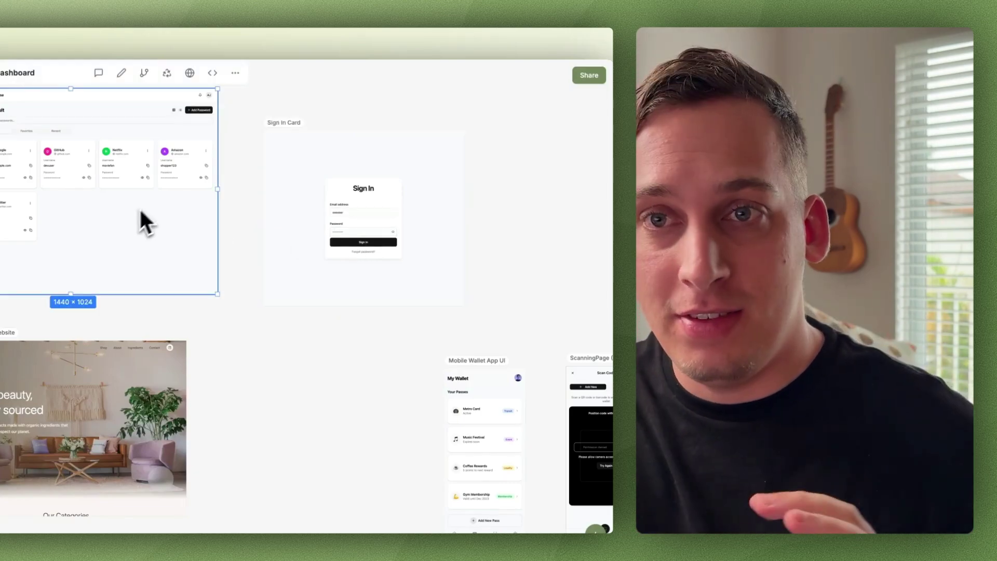
left_click(201, 112)
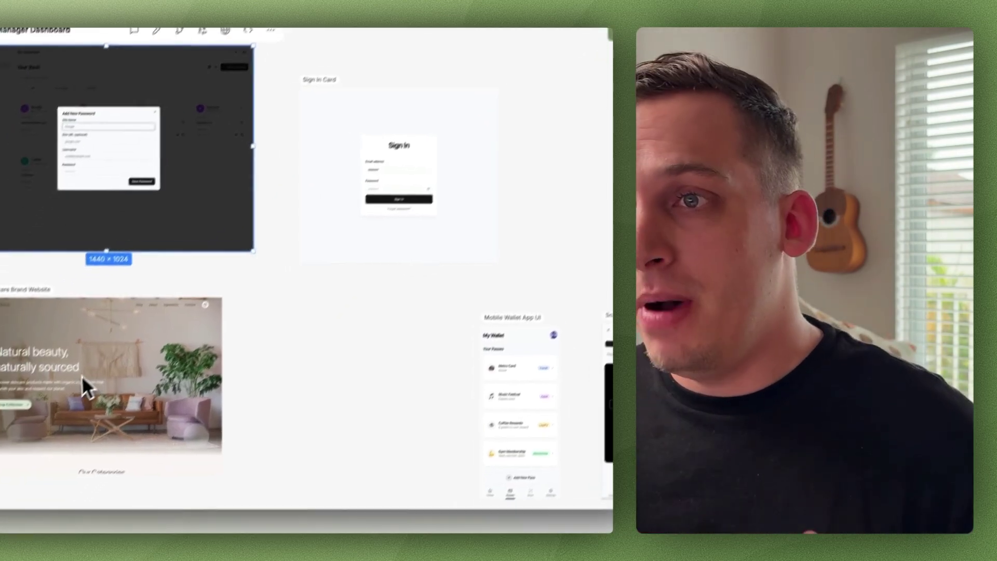
Step: Resize the Skincare Brand Website frame to Tablet, then Mobile, and check the Share settings
left_click(88, 444)
scroll(164, 369, "down", 15)
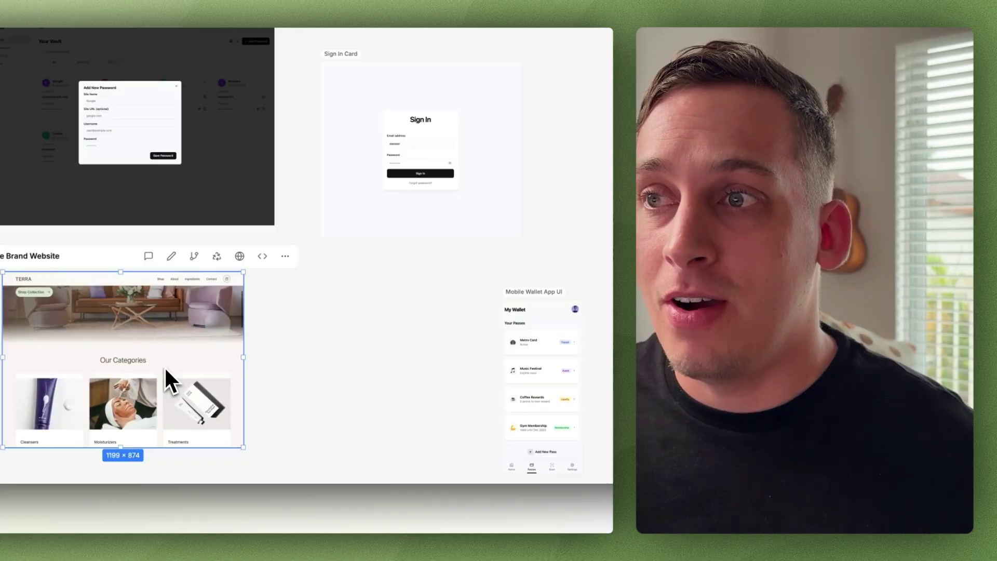
scroll(154, 382, "up", 10)
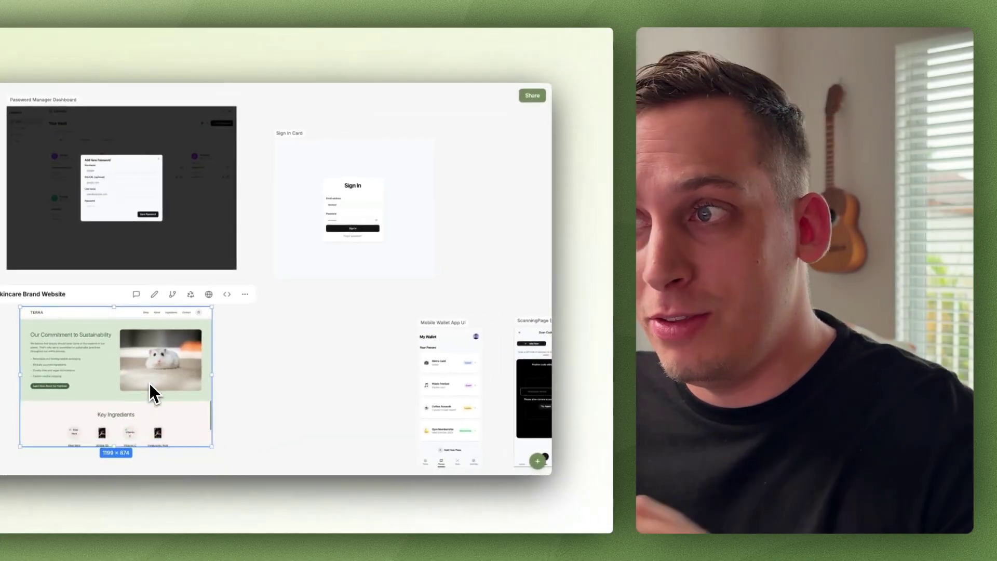
scroll(150, 385, "up", 5)
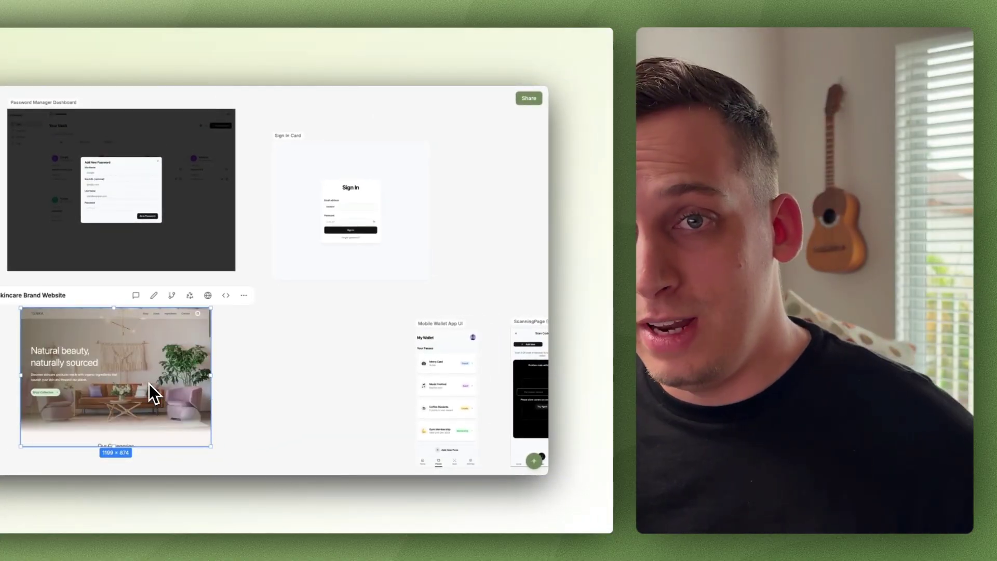
left_click(2, 295)
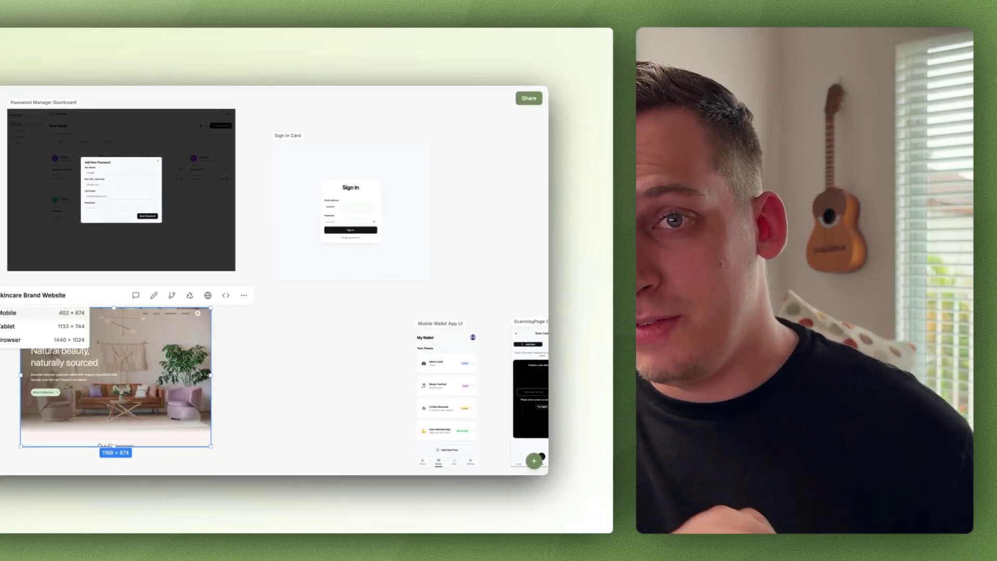
left_click(1, 327)
left_click(2, 295)
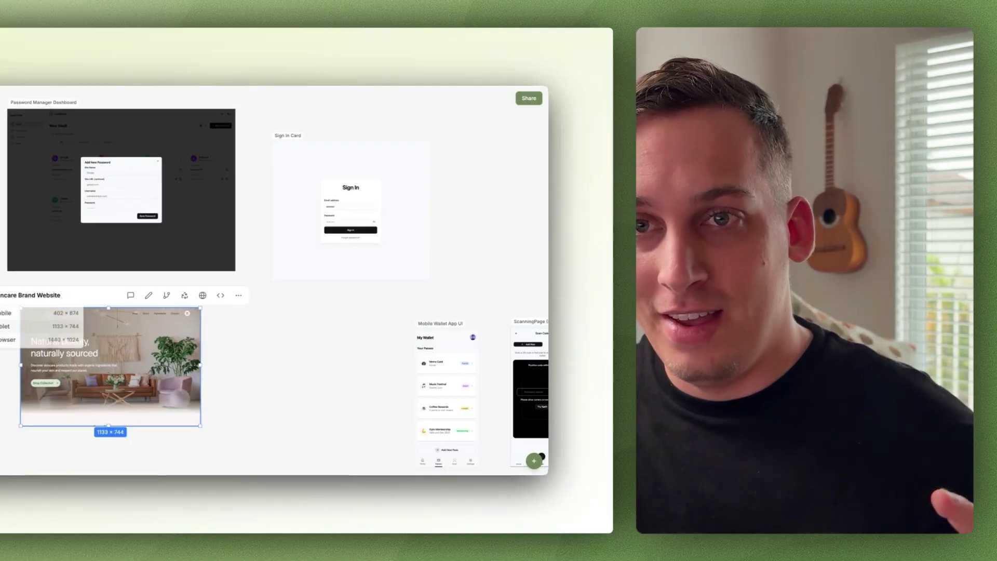
left_click(2, 315)
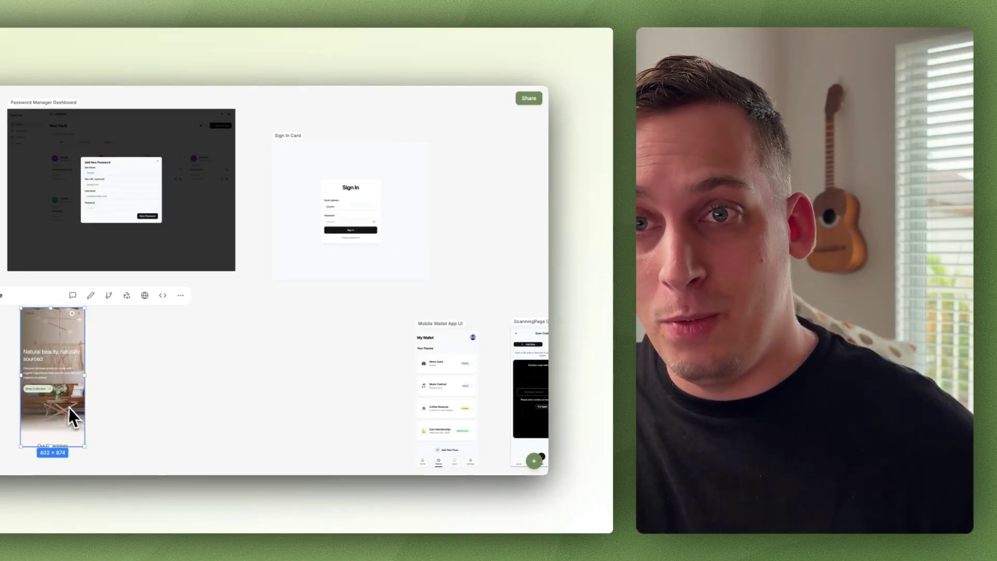
scroll(68, 407, "down", 10)
scroll(70, 394, "up", 10)
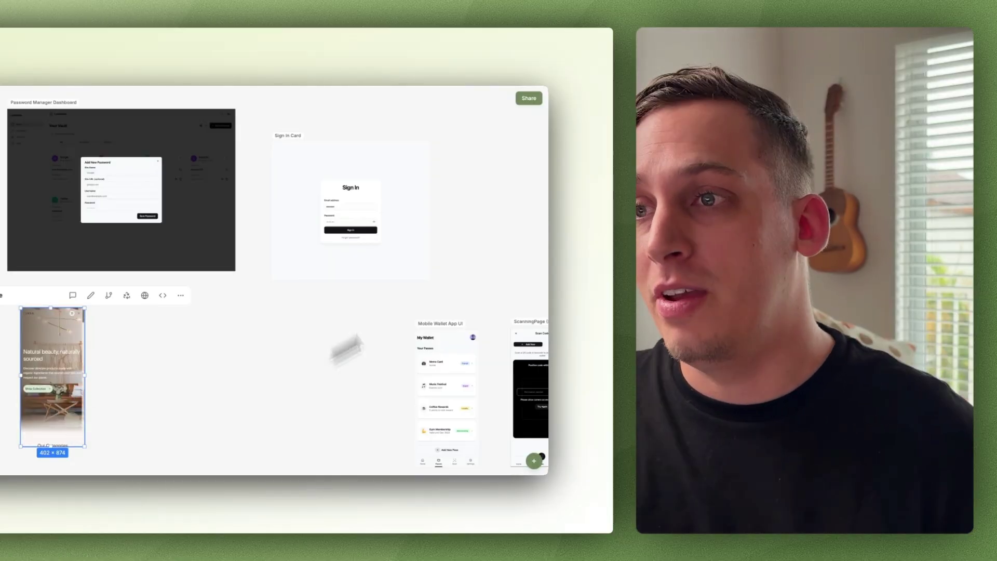
left_click(533, 100)
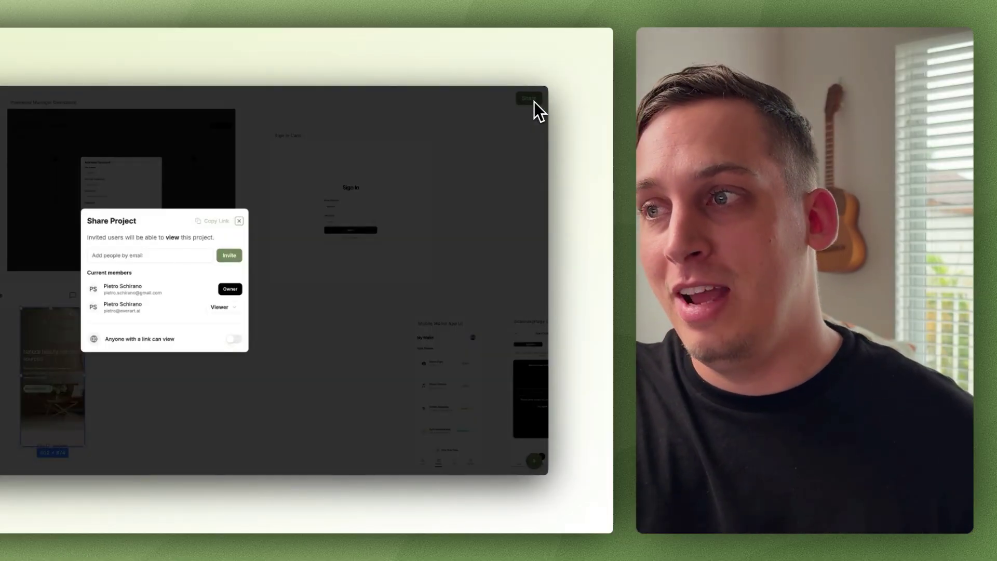
left_click(243, 231)
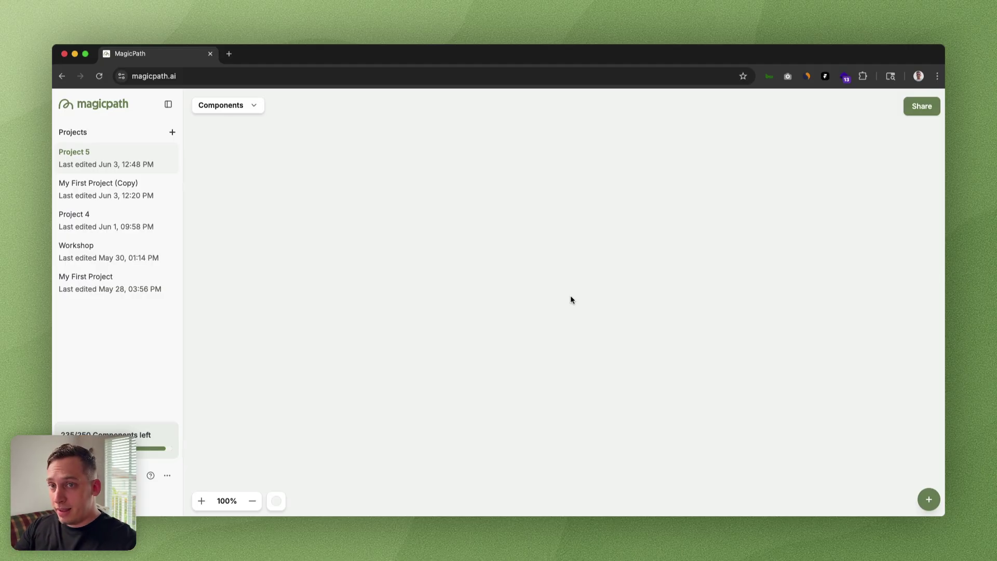
Step: Add a blank 800 × 600 Component 1 to Project 5
left_click(927, 499)
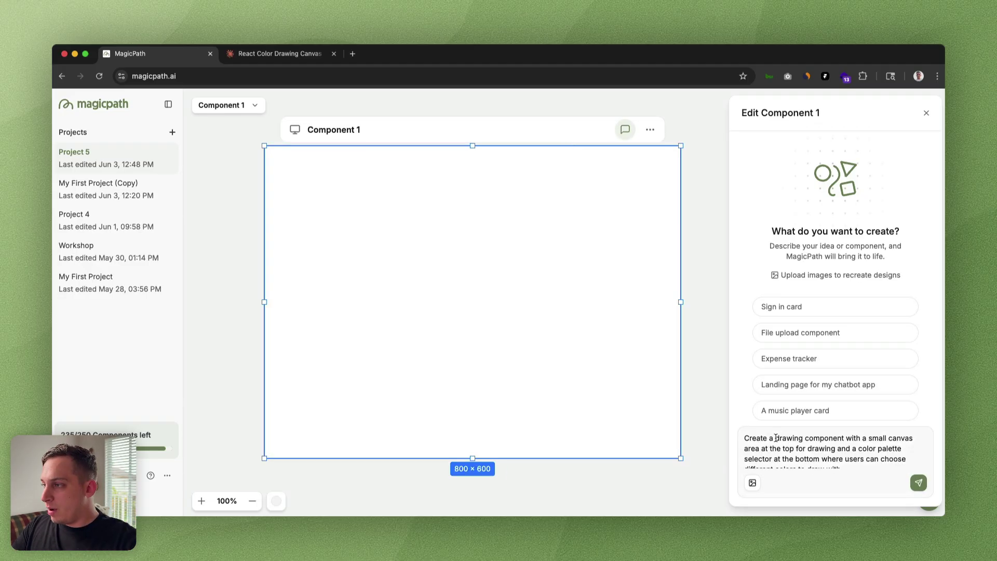
Step: Review the palette-position wording in the drawing-canvas prompt and send it for generation
scroll(775, 439, "down", 1)
scroll(776, 439, "up", 1)
mouse_move(772, 439)
left_mouse_down()
mouse_move(831, 448)
mouse_move(913, 439)
mouse_move(776, 449)
mouse_move(846, 447)
left_mouse_up()
scroll(855, 448, "down", 1)
left_click(858, 442)
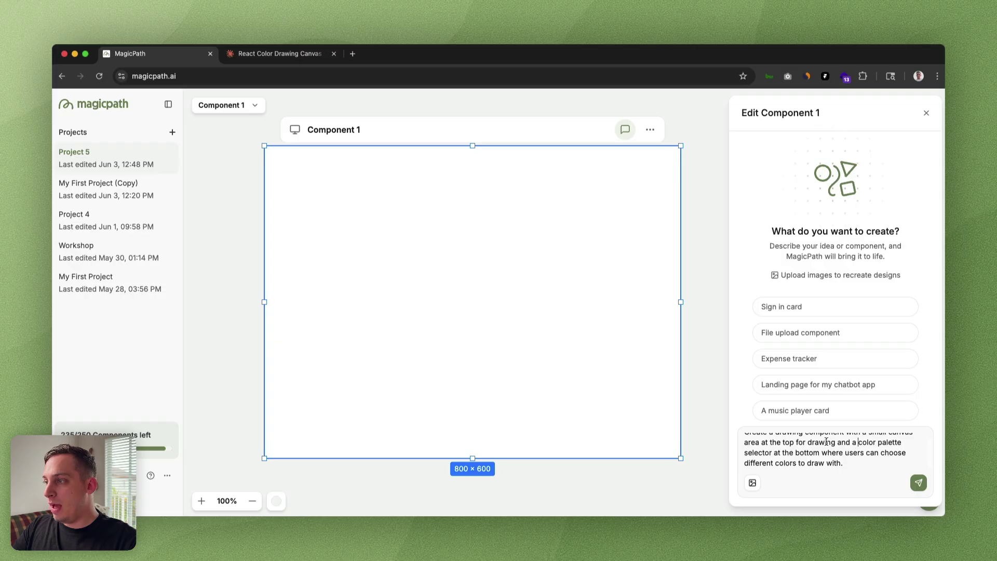
left_click_drag(772, 452, 877, 456)
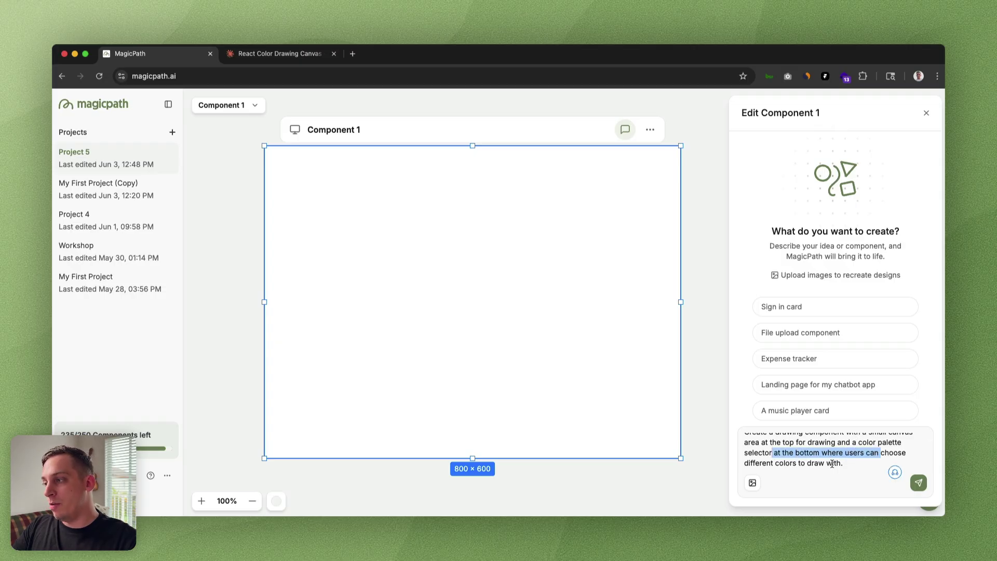
left_click(917, 483)
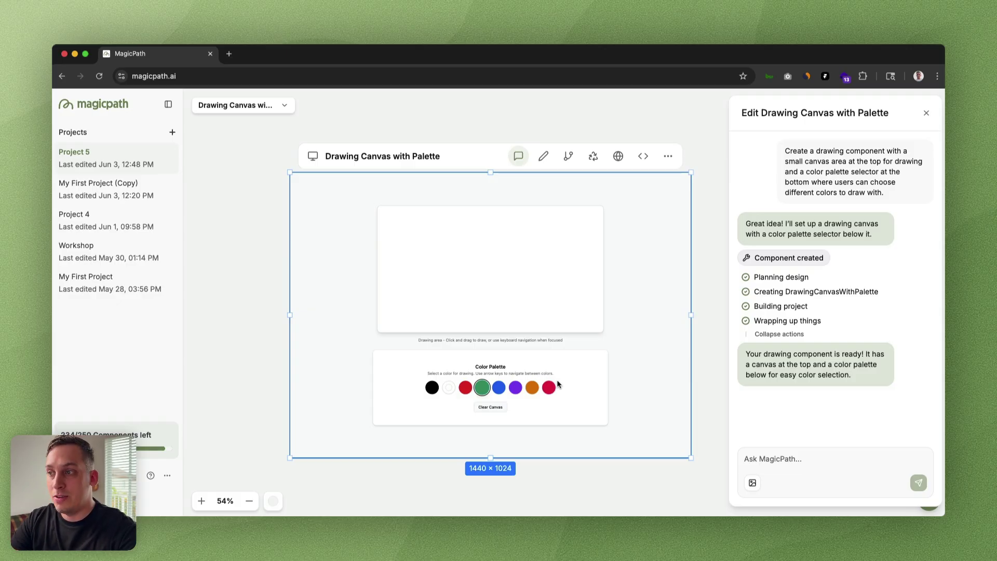
left_click(549, 387)
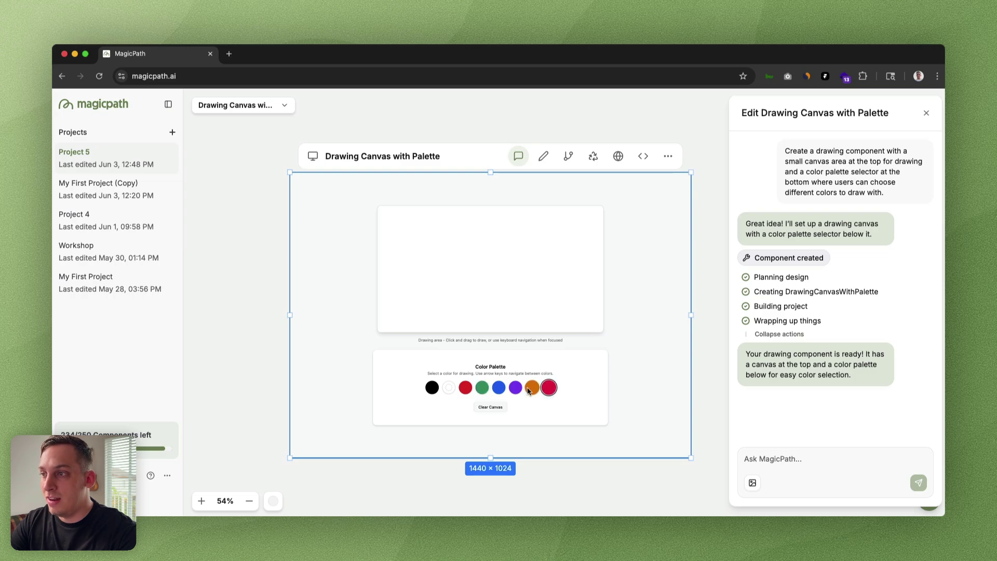
left_click(525, 389)
left_click(515, 388)
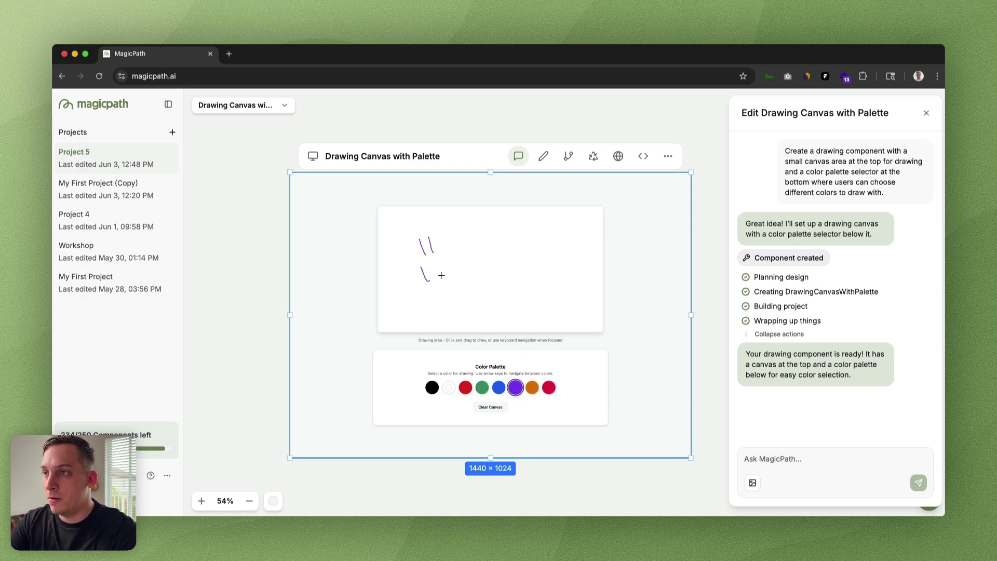
left_click(483, 390)
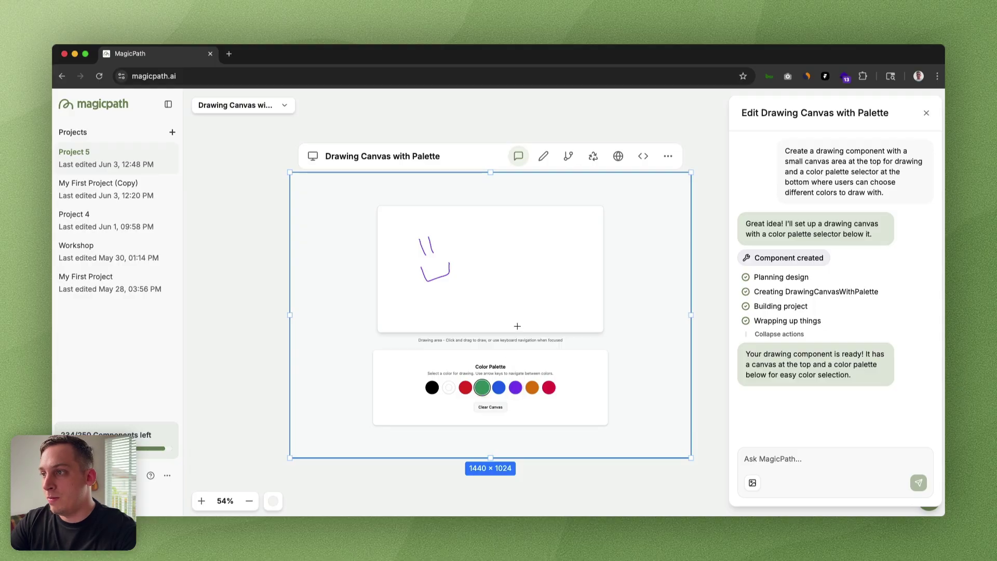
mouse_move(517, 326)
left_mouse_down()
mouse_move(553, 264)
mouse_move(620, 262)
mouse_move(560, 275)
mouse_move(521, 183)
mouse_move(489, 275)
left_mouse_up()
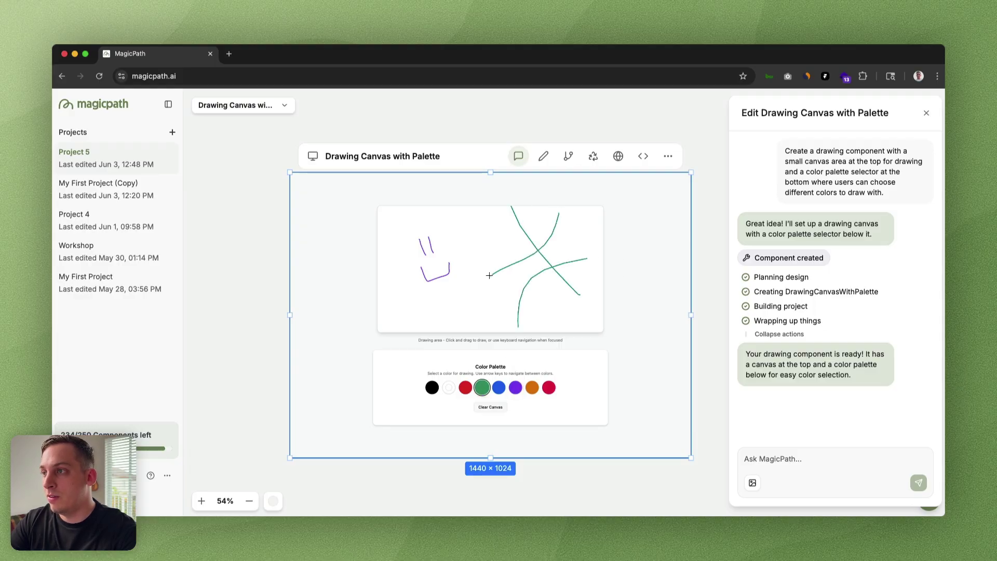
left_click(491, 407)
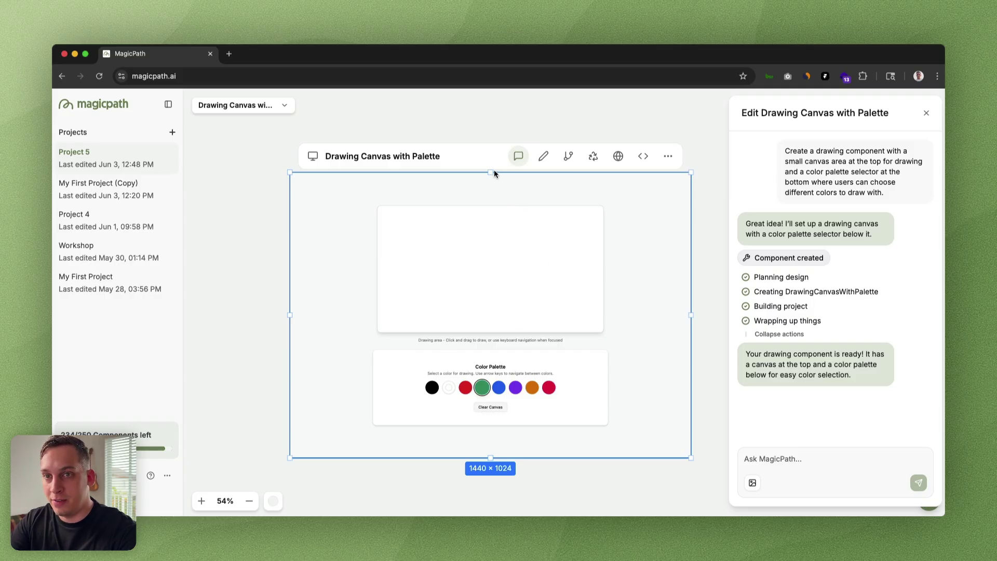
Step: Select the component's outer container for styling, cancelling the Edit with AI prompt
left_click(543, 156)
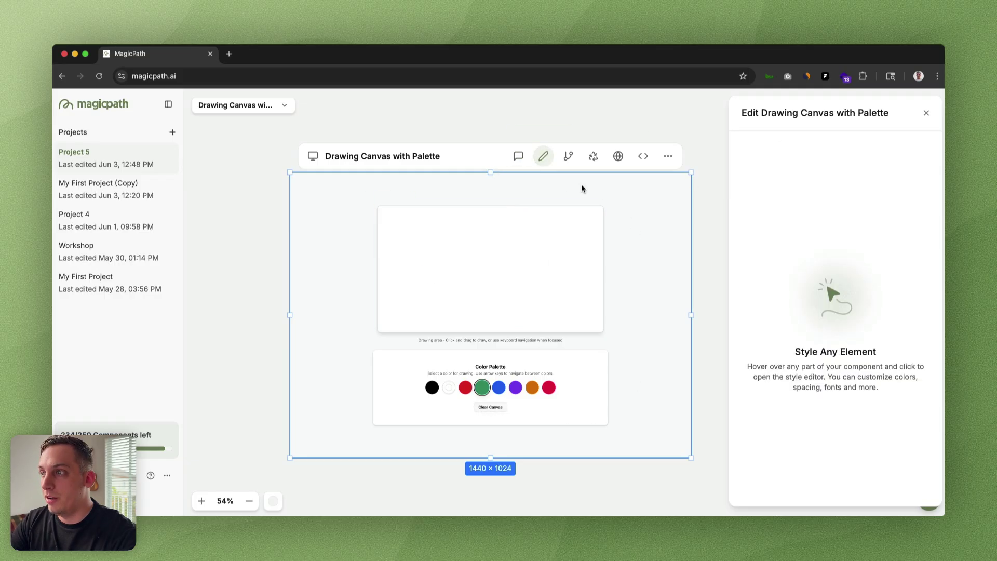
left_click(538, 202)
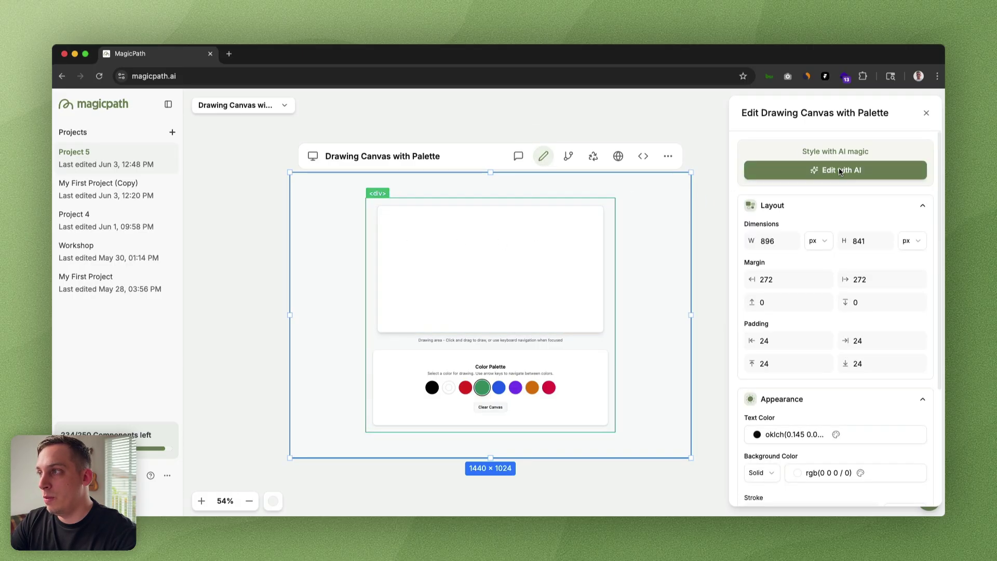
left_click(821, 170)
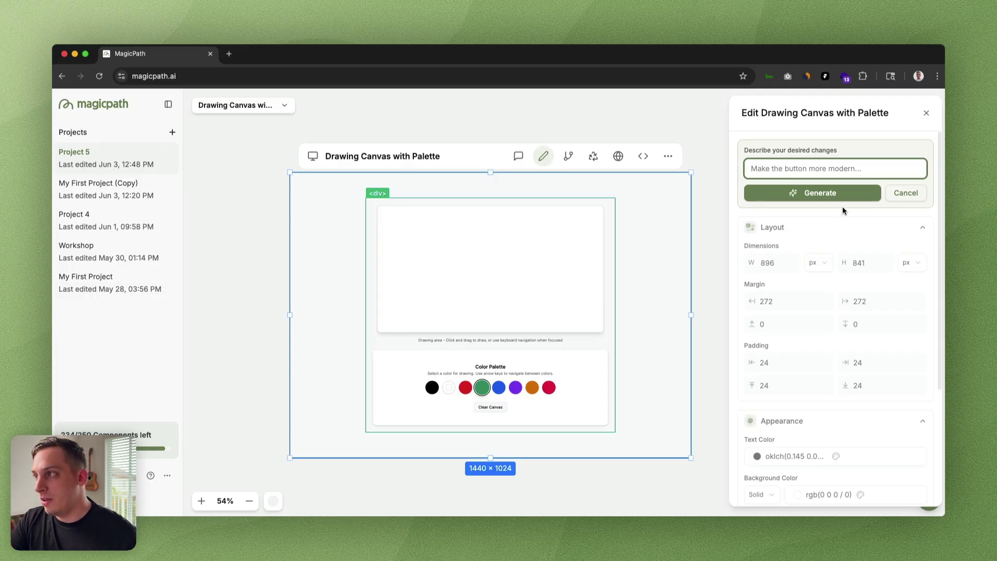
left_click(892, 193)
scroll(819, 263, "down", 4)
scroll(817, 263, "down", 2)
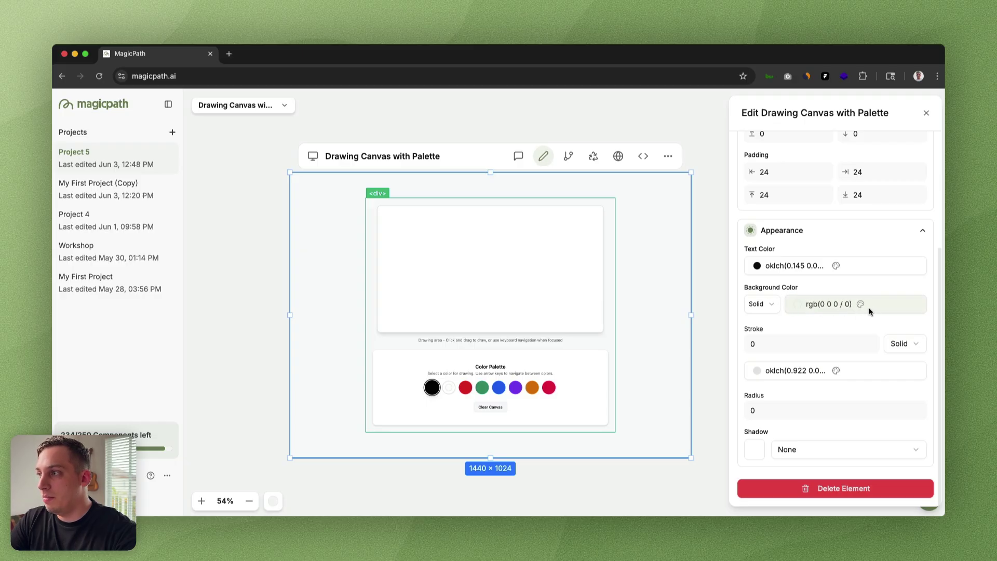
Step: Switch the container background to a linear gradient, after briefly trying radial
left_click(771, 307)
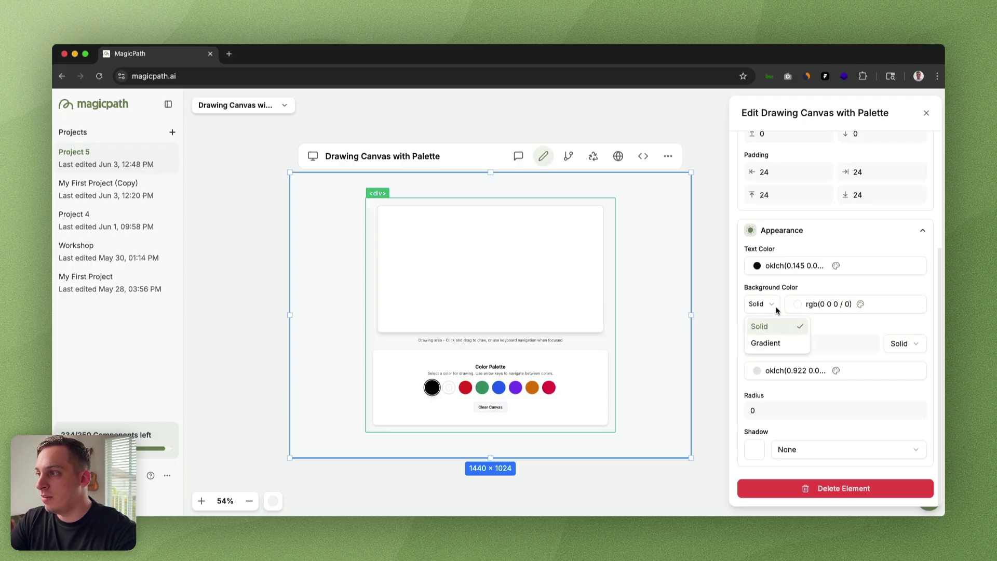
left_click(775, 341)
left_click(841, 335)
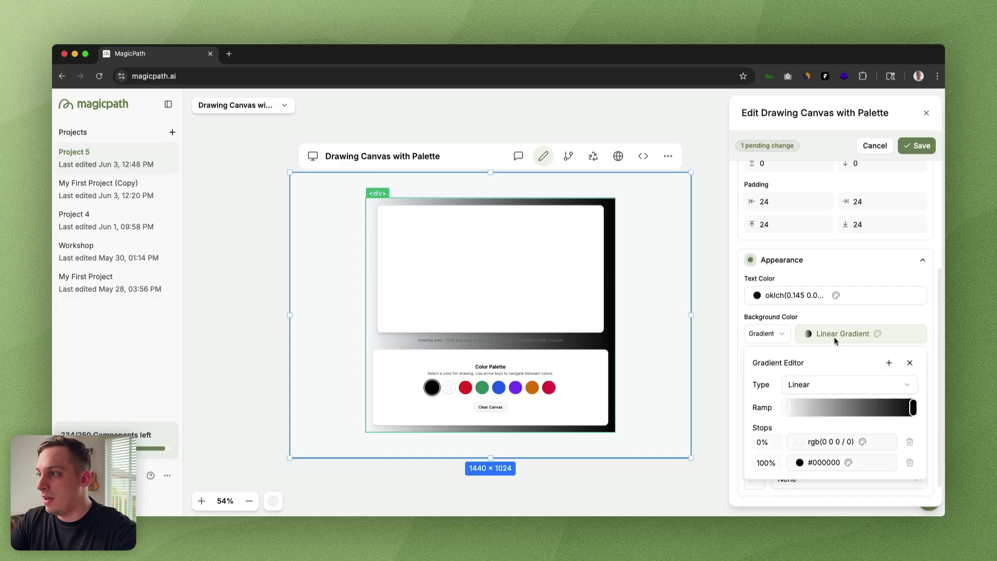
left_click(873, 384)
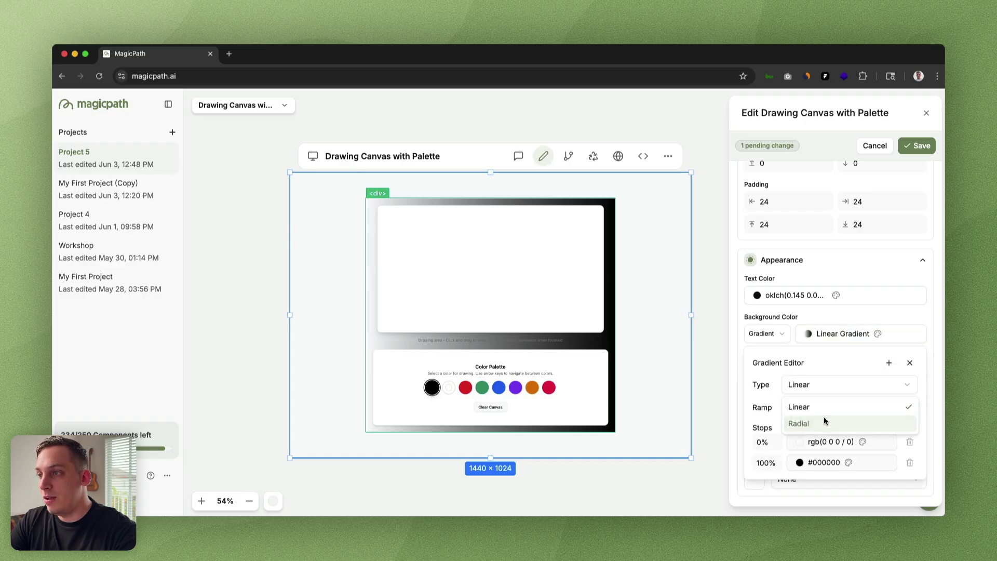
left_click(823, 420)
mouse_move(786, 407)
left_mouse_down()
mouse_move(848, 407)
mouse_move(784, 408)
left_mouse_up()
left_click(852, 389)
left_click(824, 403)
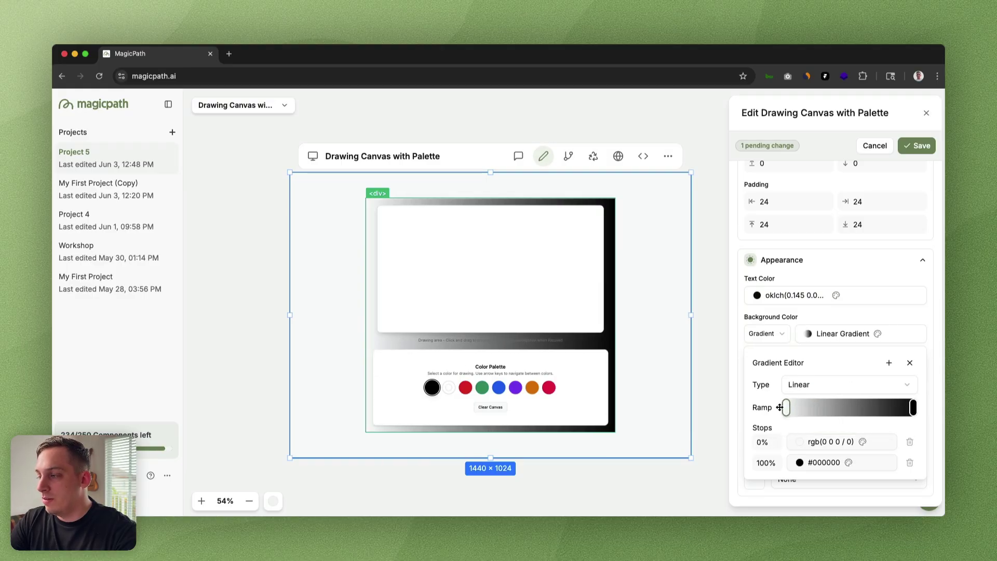
Step: Set the gradient end stop to #ebebeb and the start stop to semi-transparent light grey
left_click(799, 462)
left_click_drag(848, 353, 789, 331)
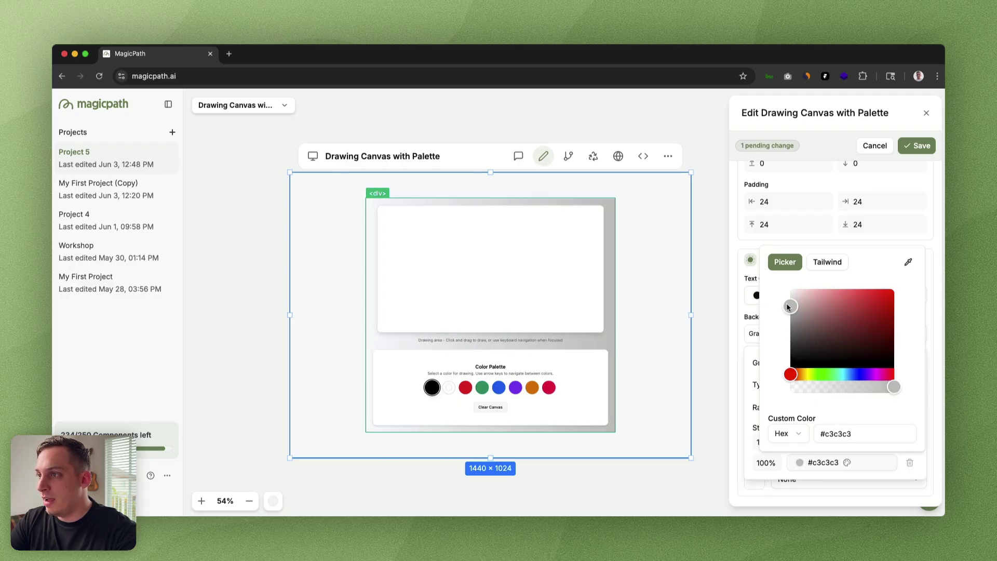
left_click_drag(788, 307, 787, 294)
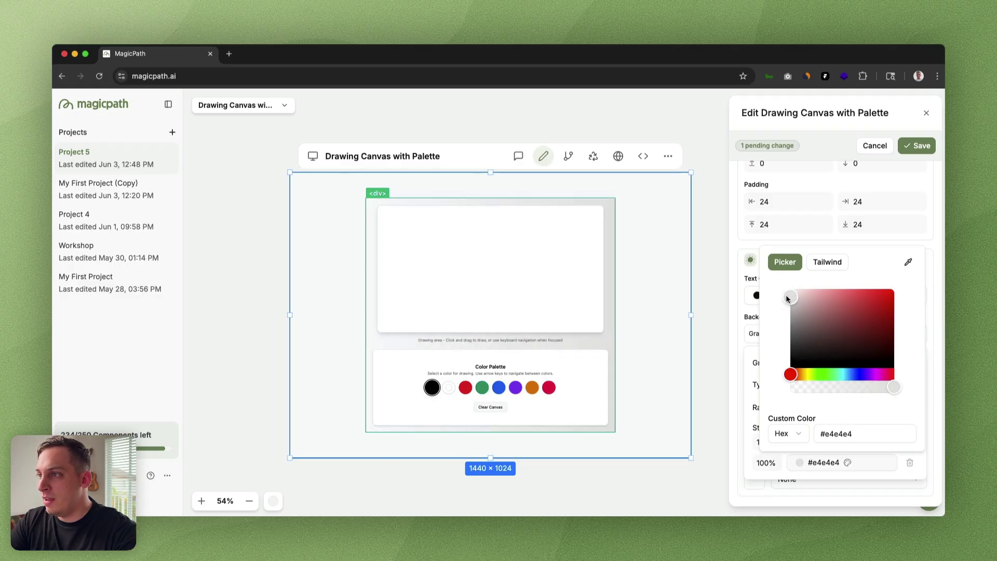
left_click(785, 478)
left_click(796, 438)
left_click_drag(794, 310, 784, 285)
mouse_move(790, 366)
left_mouse_down()
mouse_move(824, 366)
mouse_move(795, 368)
left_mouse_up()
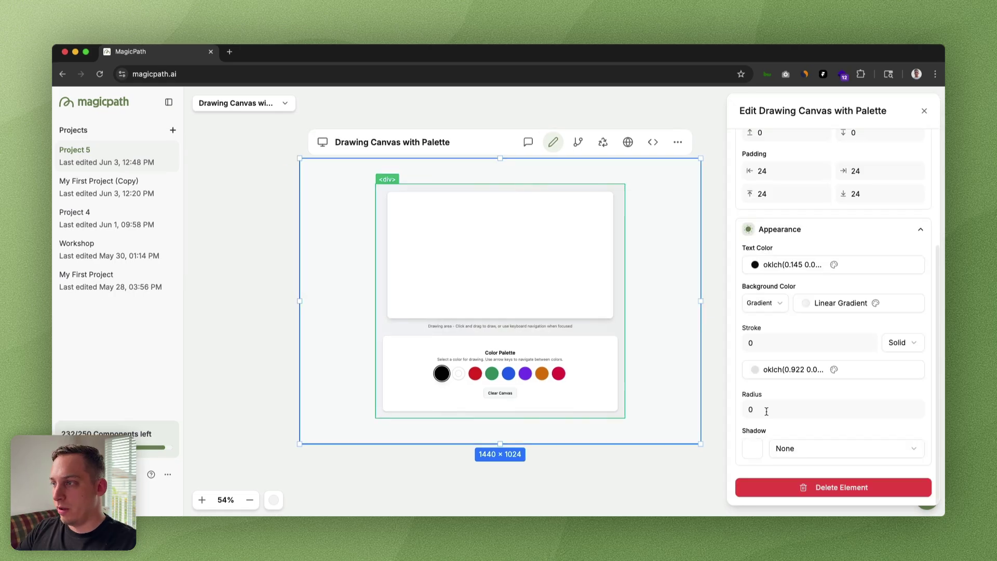
Step: Round the container's corners to radius 20 and give it a Large shadow
left_click(766, 411)
type("10")
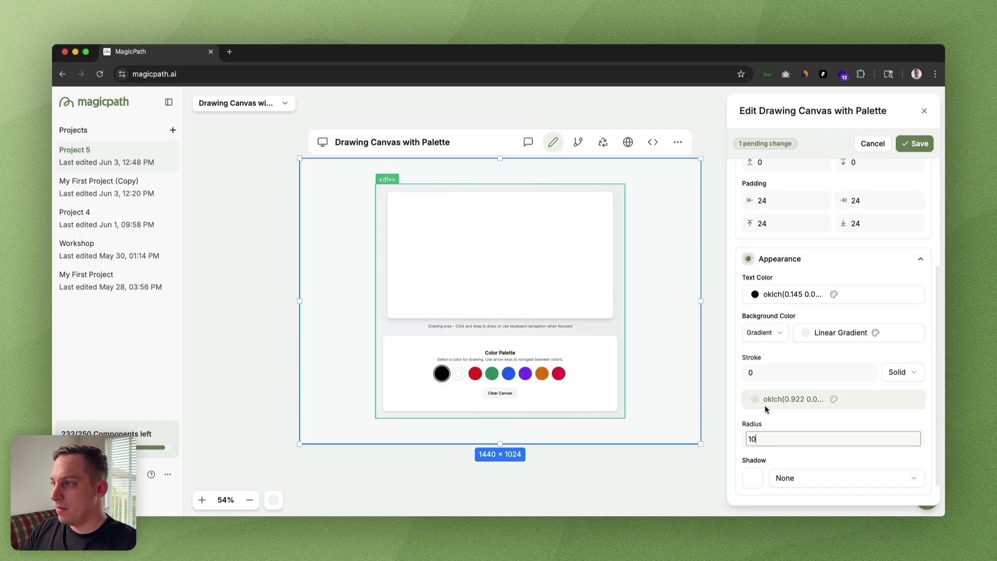
key("BackSpace")
key("BackSpace")
type("20")
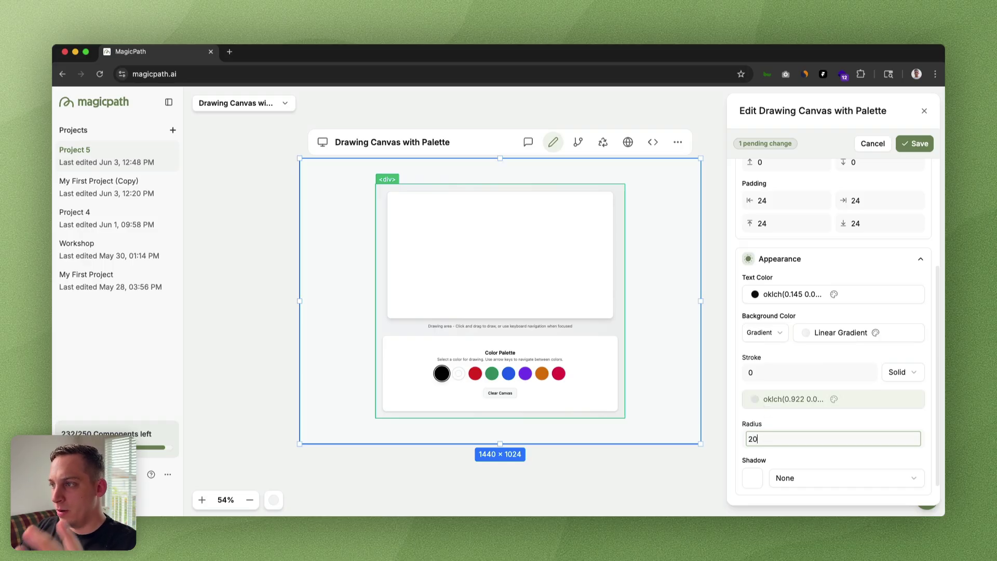
scroll(774, 471, "down", 1)
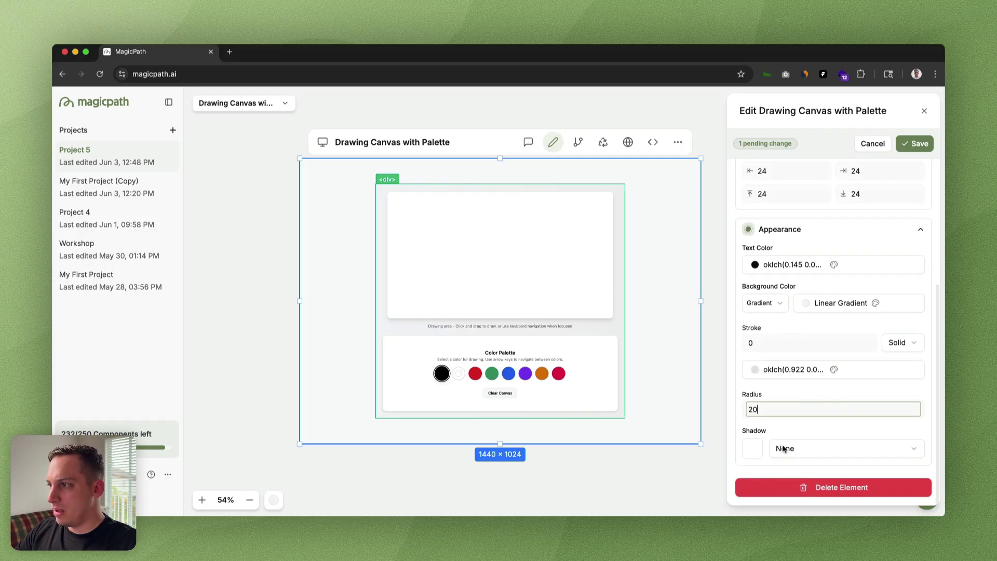
left_click(784, 449)
left_click(794, 376)
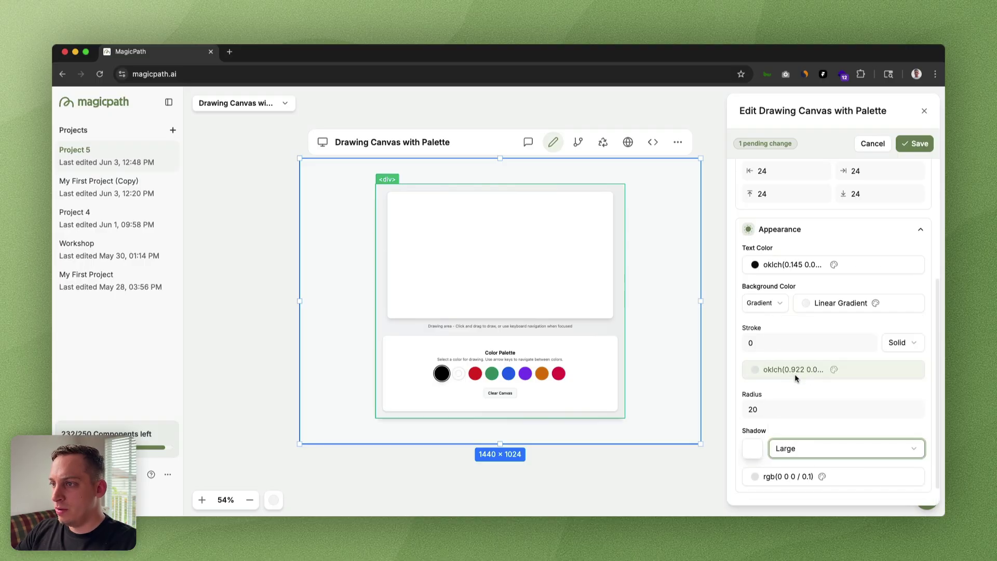
Step: Set the container's stroke width to 2
scroll(758, 420, "down", 1)
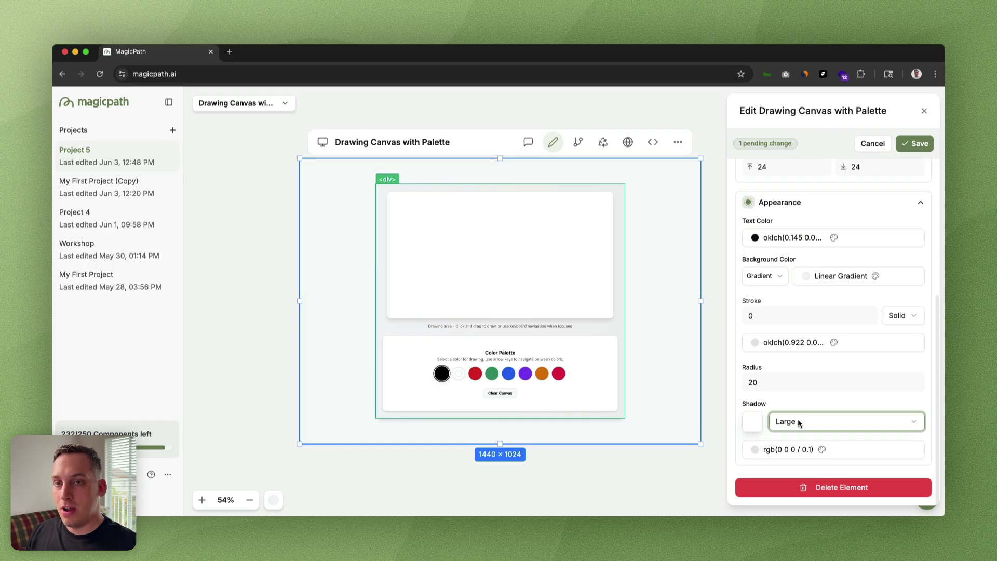
scroll(893, 312, "up", 2)
scroll(894, 311, "down", 2)
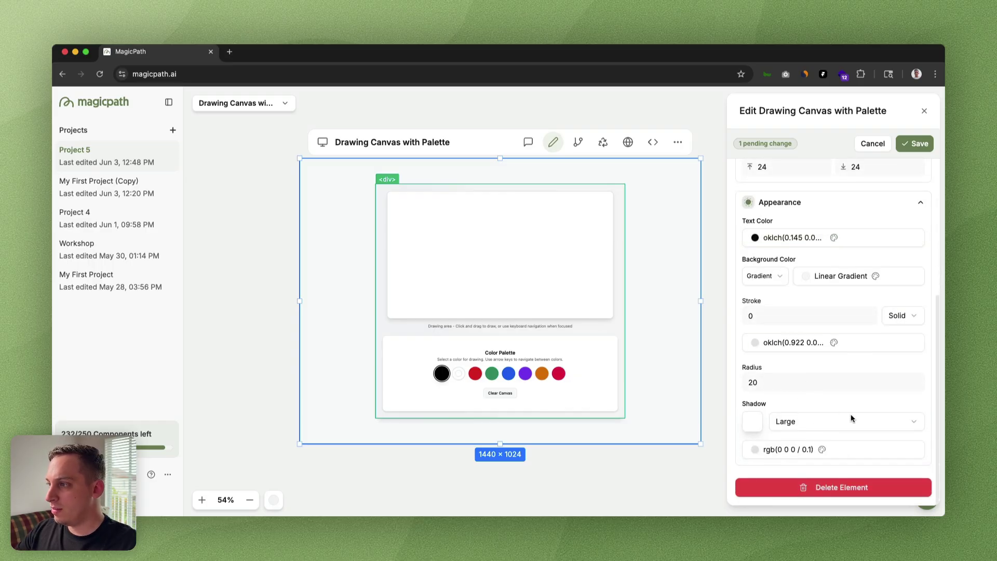
scroll(829, 406, "up", 1)
scroll(830, 406, "up", 1)
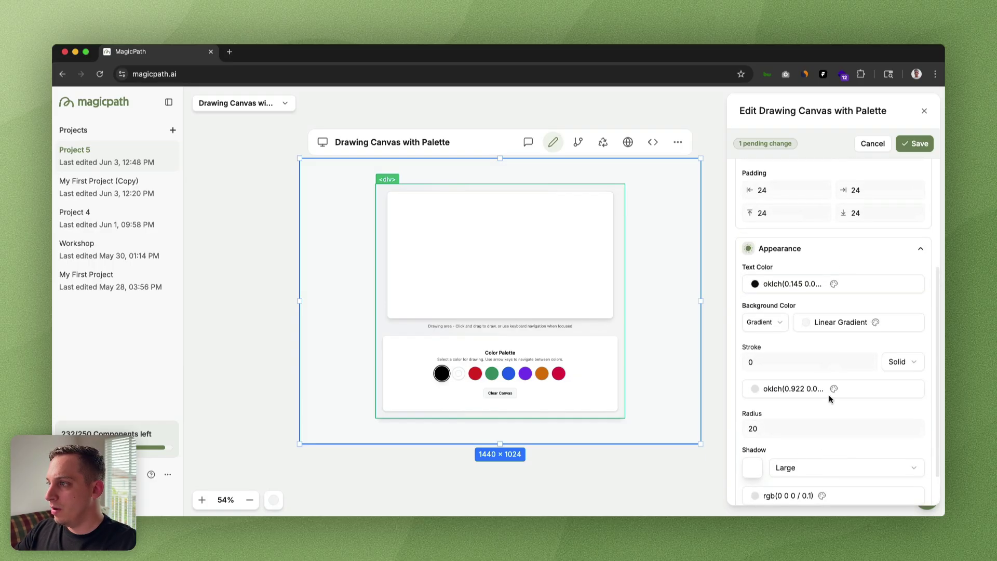
left_click(790, 359)
type("2")
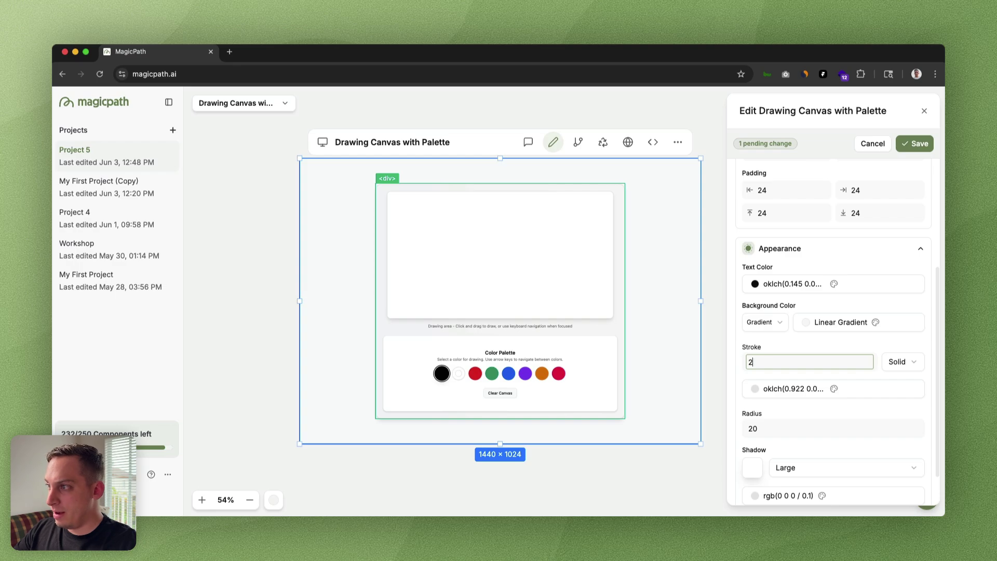
Step: Set the container's left padding to 10
scroll(774, 364, "up", 5)
left_click(773, 365)
type("20")
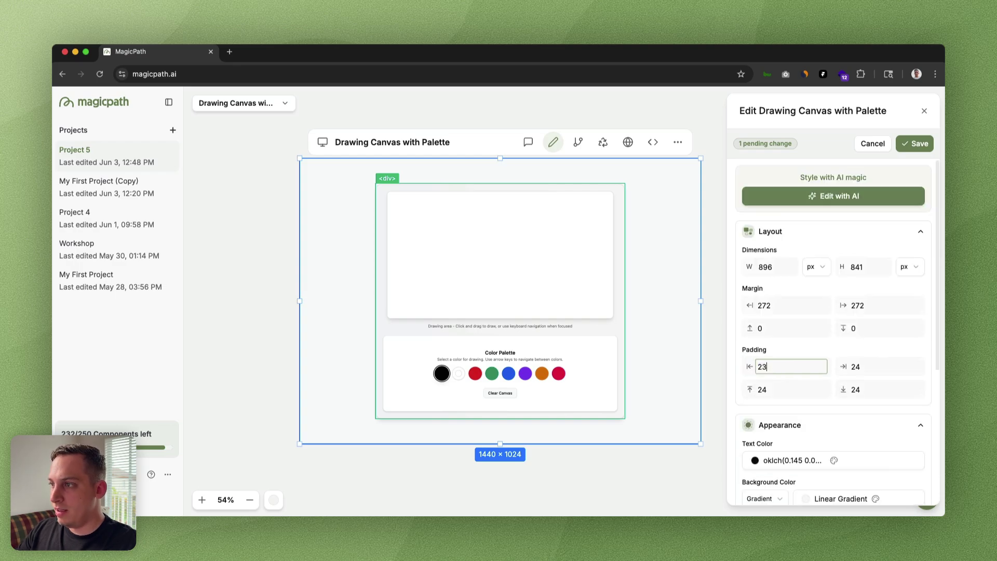
key("BackSpace")
key("BackSpace")
type("10")
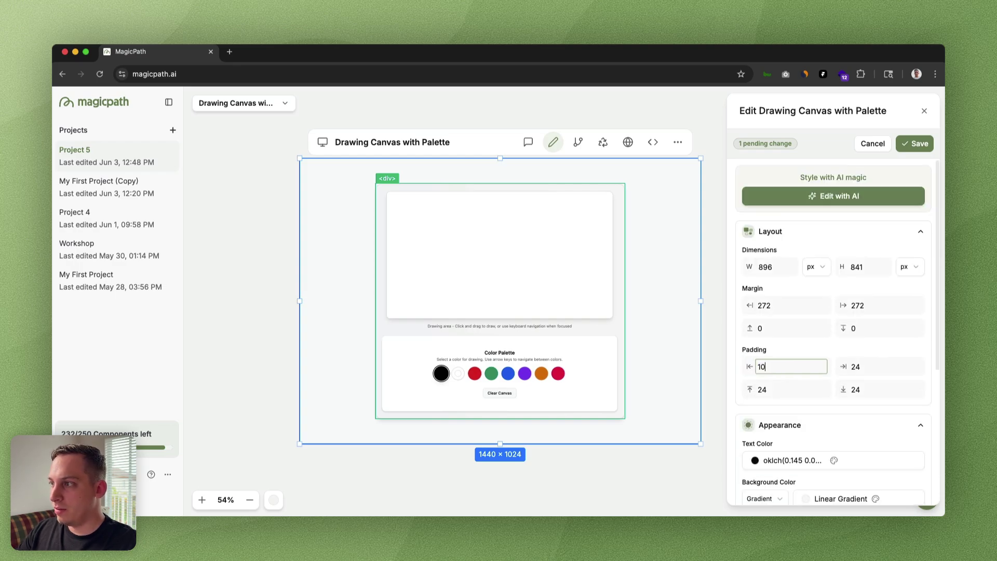
key("BackSpace")
key("BackSpace")
type("20")
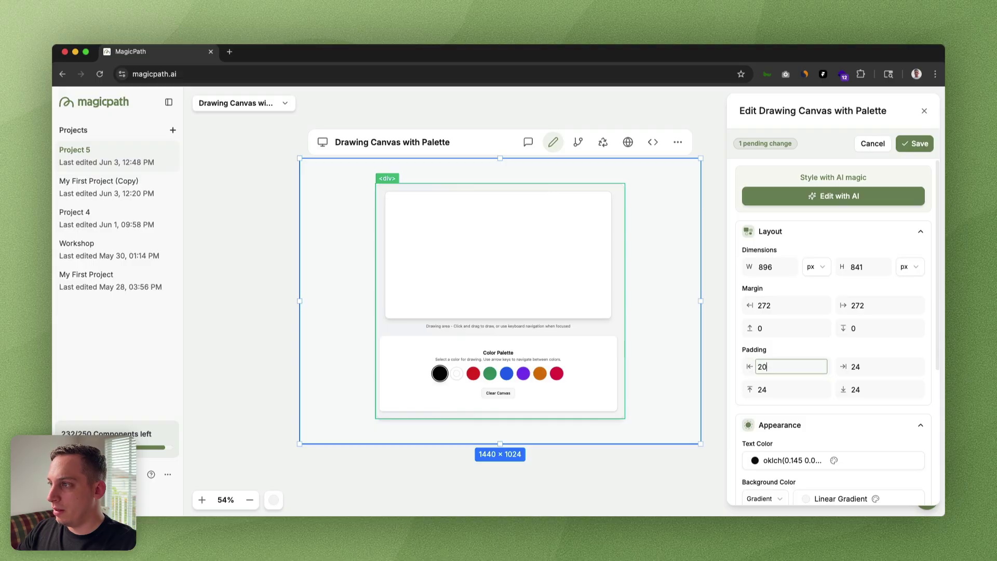
key("BackSpace")
key("BackSpace")
type("10")
Step: Set the top, right and bottom padding to 10 and save the style changes
left_click(773, 389)
type("10")
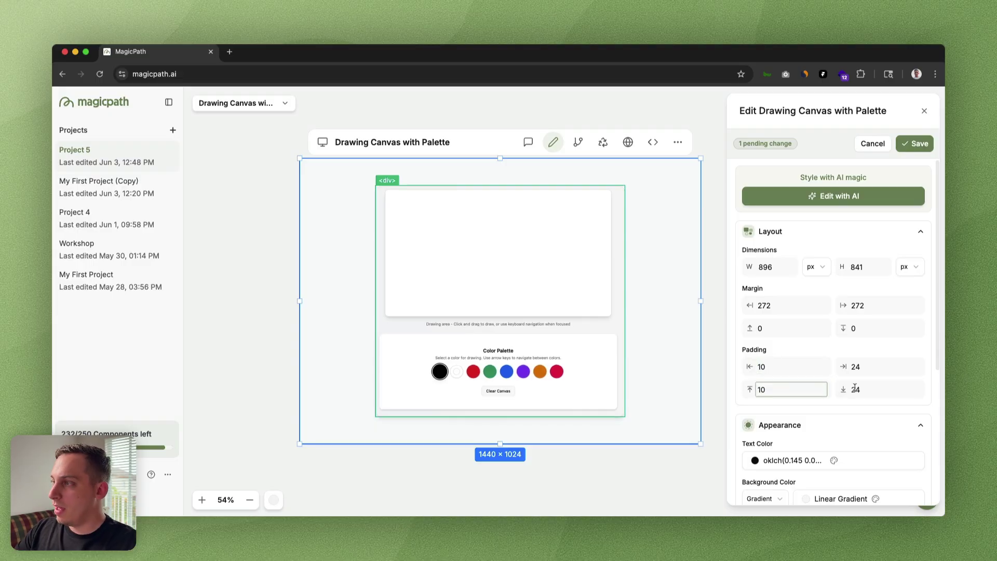
left_click(855, 368)
type("10")
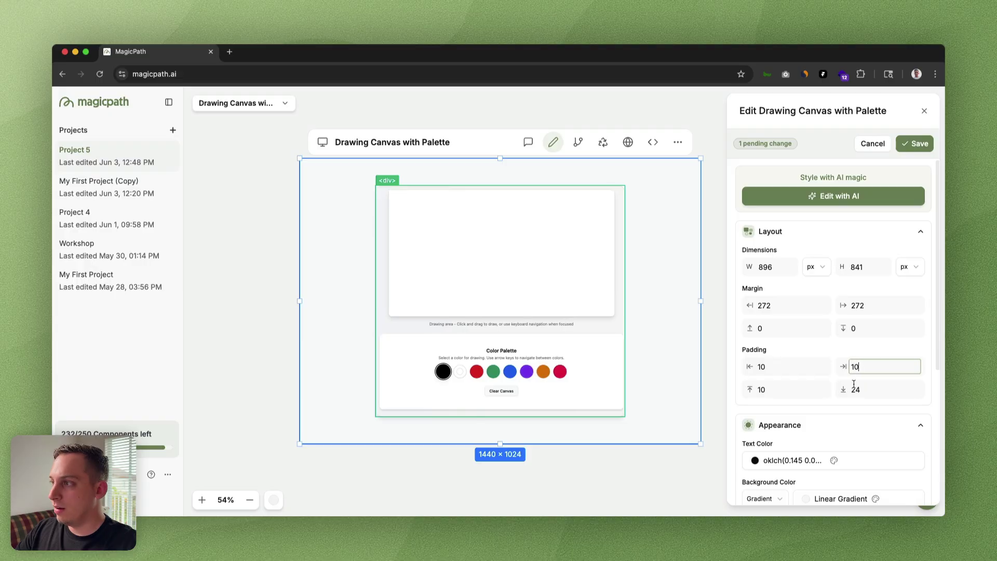
left_click(855, 387)
type("24")
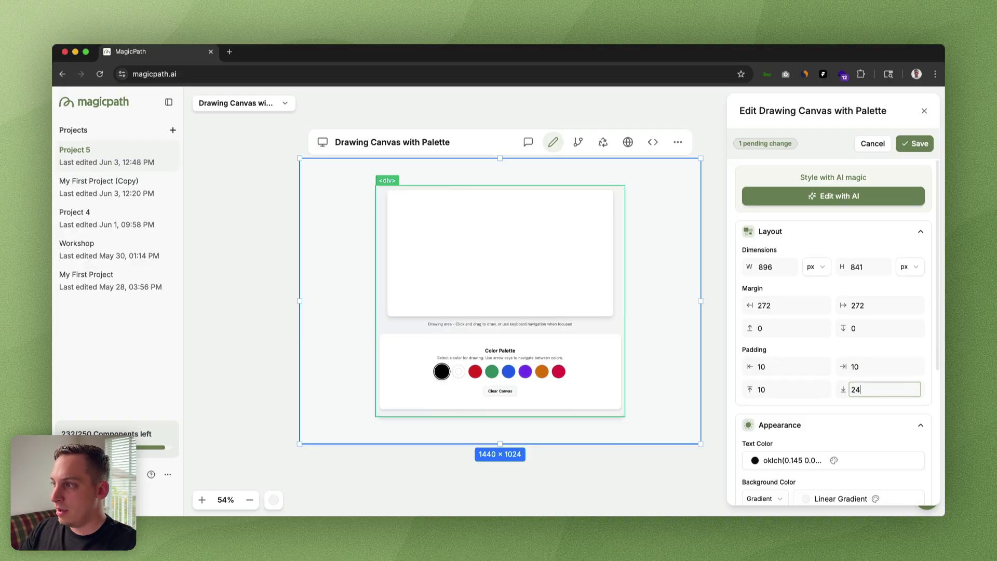
key("BackSpace")
key("BackSpace")
type("10")
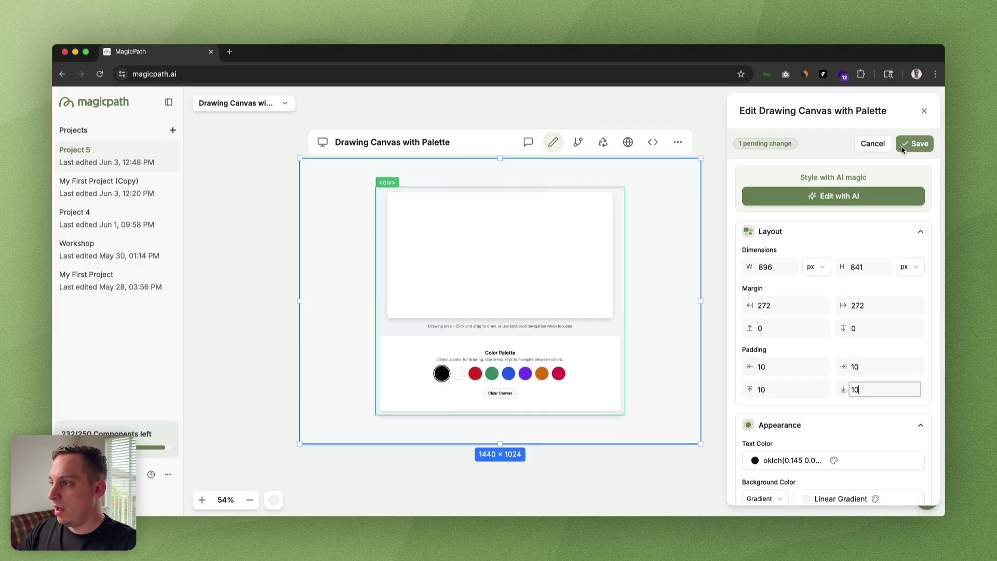
left_click(912, 146)
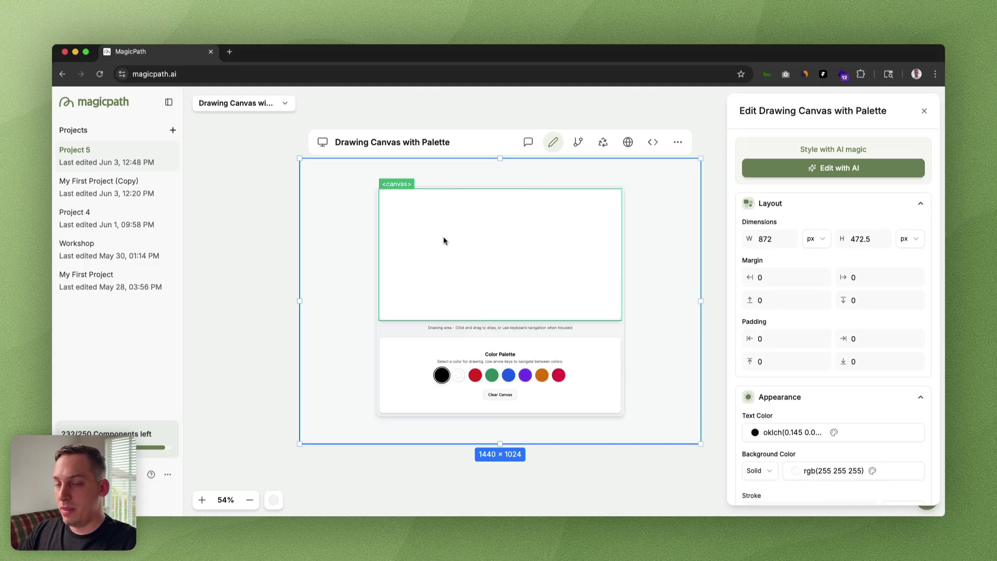
Step: Paste a dotted-pattern request into Edit with AI for the canvas and generate it
left_click(782, 175)
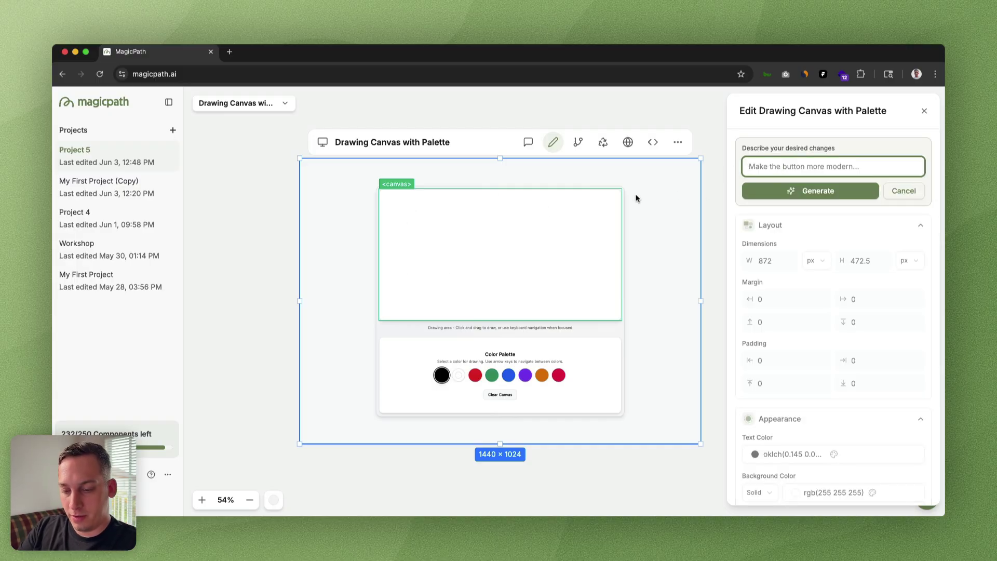
type("add a dotted pattern to the canvas")
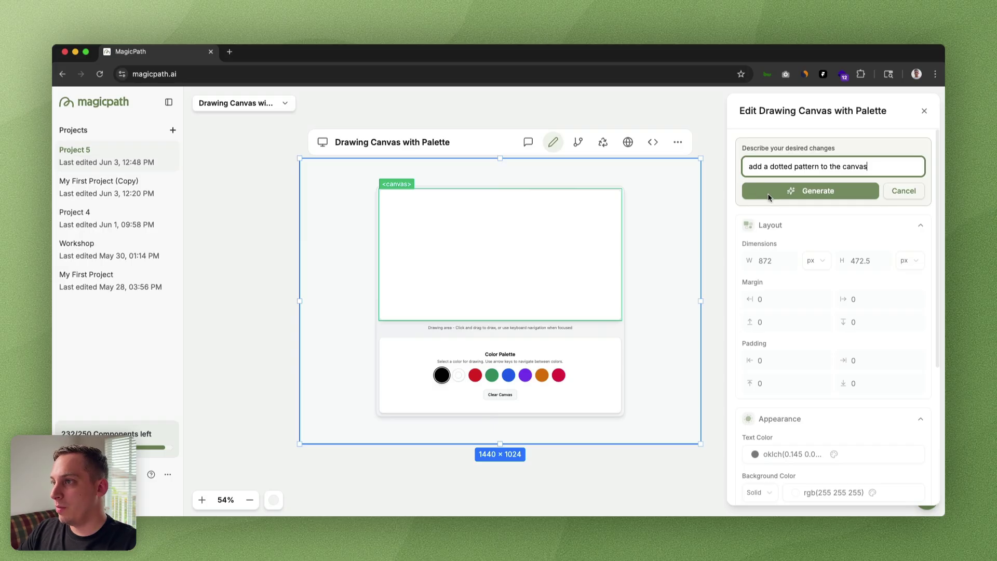
left_click(768, 197)
Step: Zoom out to about 67% and pan to see the whole styled Drawing Canvas with Palette
scroll(388, 292, "up", 10)
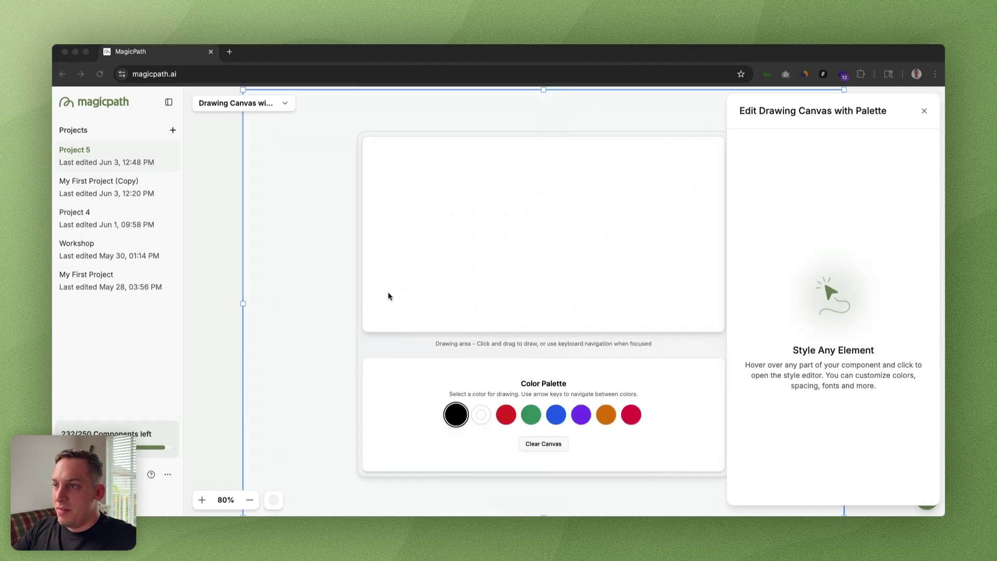
scroll(394, 341, "up", 5)
scroll(396, 341, "down", 3)
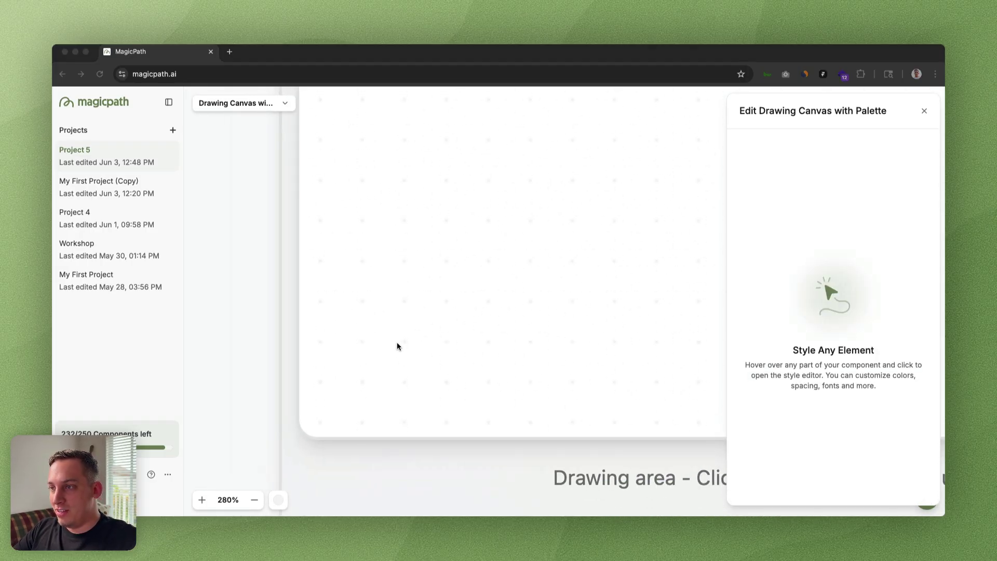
scroll(492, 349, "down", 5)
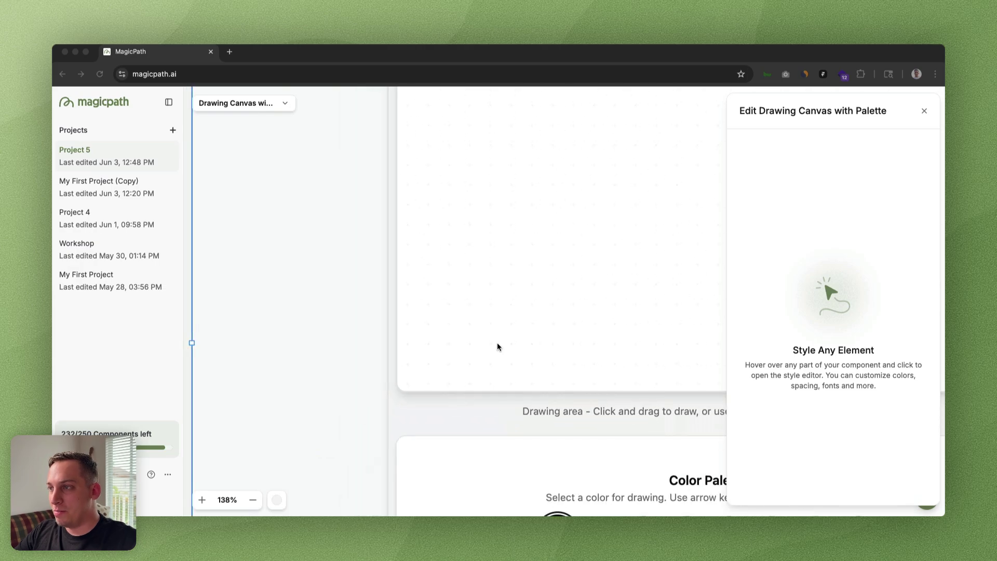
scroll(497, 342, "down", 4)
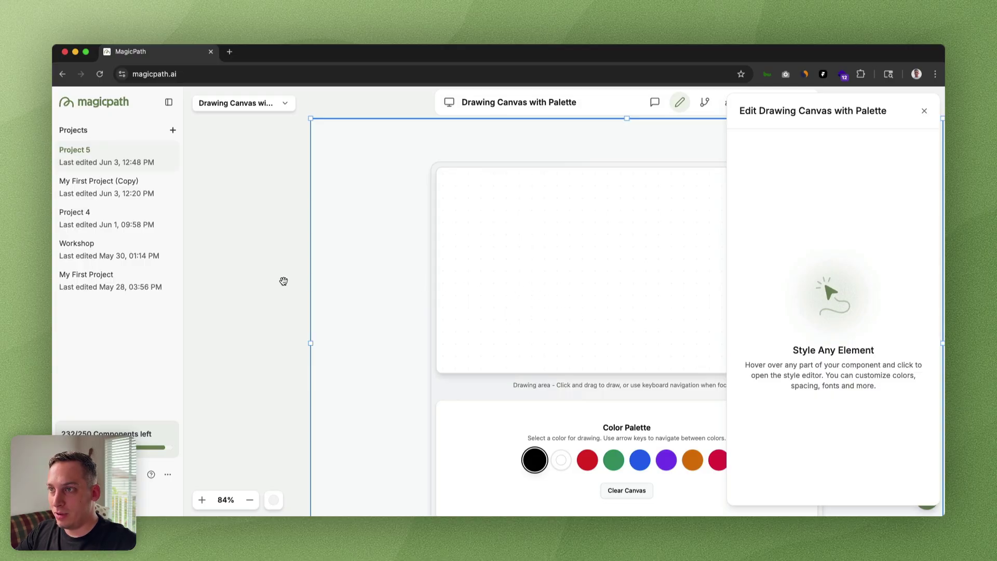
left_click_drag(283, 281, 212, 246)
scroll(821, 316, "right", 3)
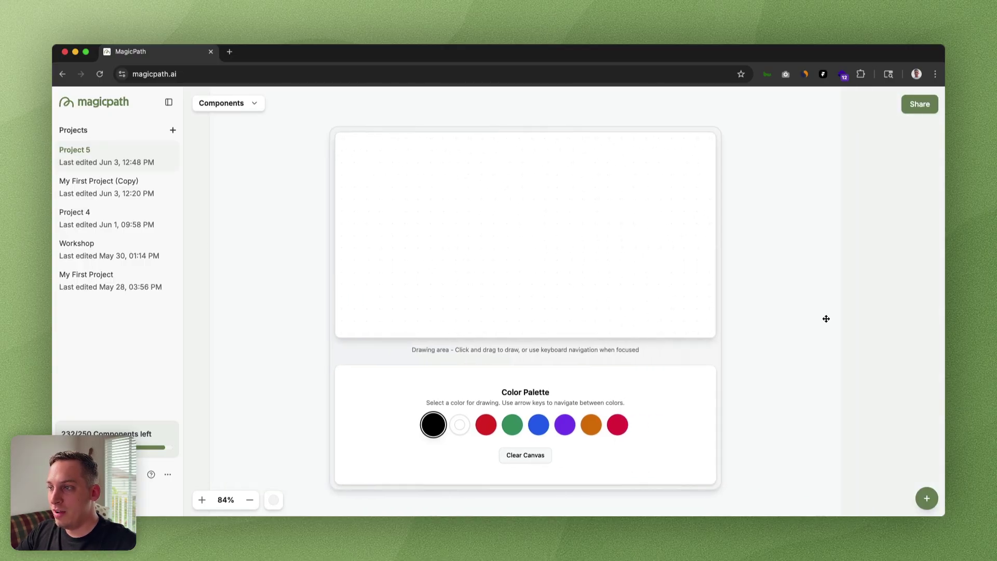
scroll(731, 408, "down", 5)
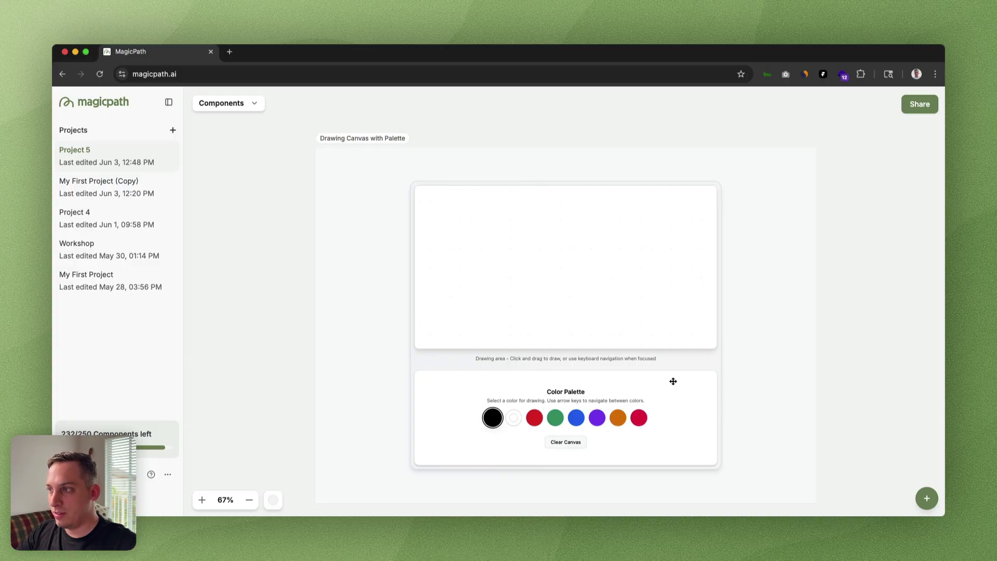
Step: Draw a red test face and smile on the Drawing Canvas with Palette frame, then clear it
left_click(323, 138)
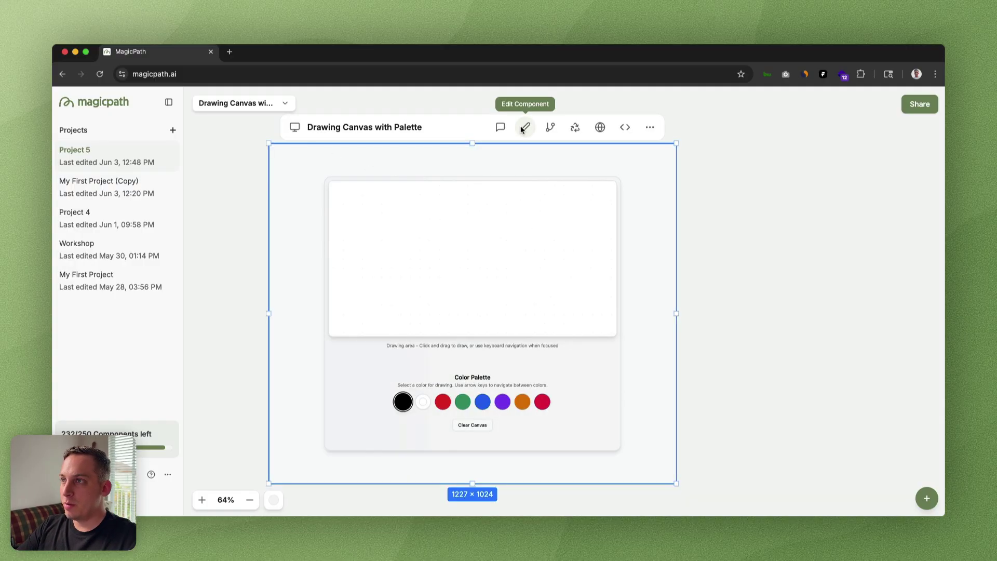
left_click(448, 405)
mouse_move(439, 221)
left_mouse_down()
mouse_move(477, 222)
mouse_move(469, 214)
mouse_move(457, 259)
mouse_move(467, 253)
left_mouse_up()
mouse_move(414, 223)
left_mouse_down()
mouse_move(438, 194)
mouse_move(429, 191)
mouse_move(446, 188)
mouse_move(483, 188)
mouse_move(493, 221)
left_mouse_up()
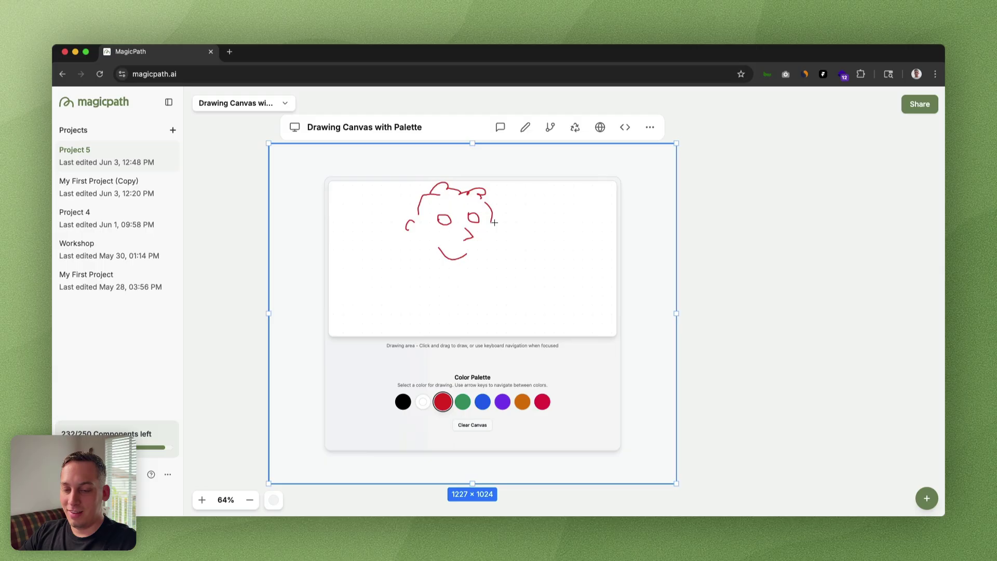
left_click(472, 425)
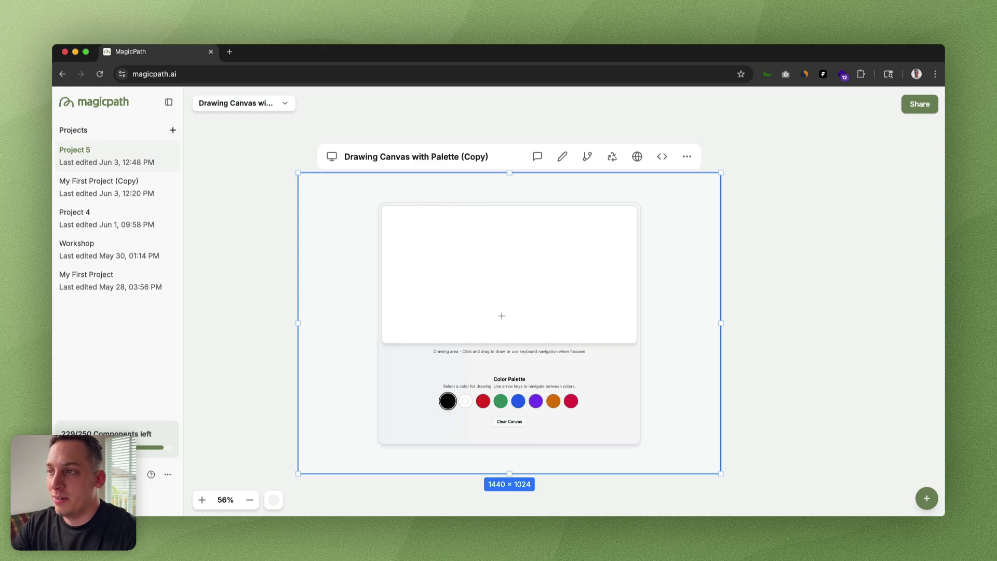
Step: Draw a black looping stroke in the drawing area of the (Copy) component
mouse_move(435, 267)
left_mouse_down()
mouse_move(486, 287)
mouse_move(470, 302)
left_mouse_up()
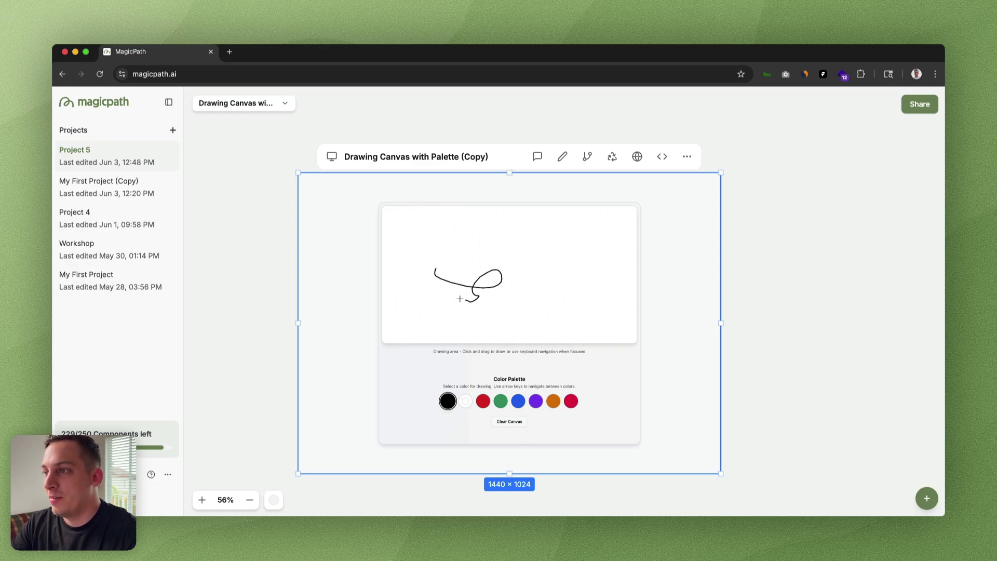
Step: Open the copied component's TSX source code and scroll through it
left_click(661, 157)
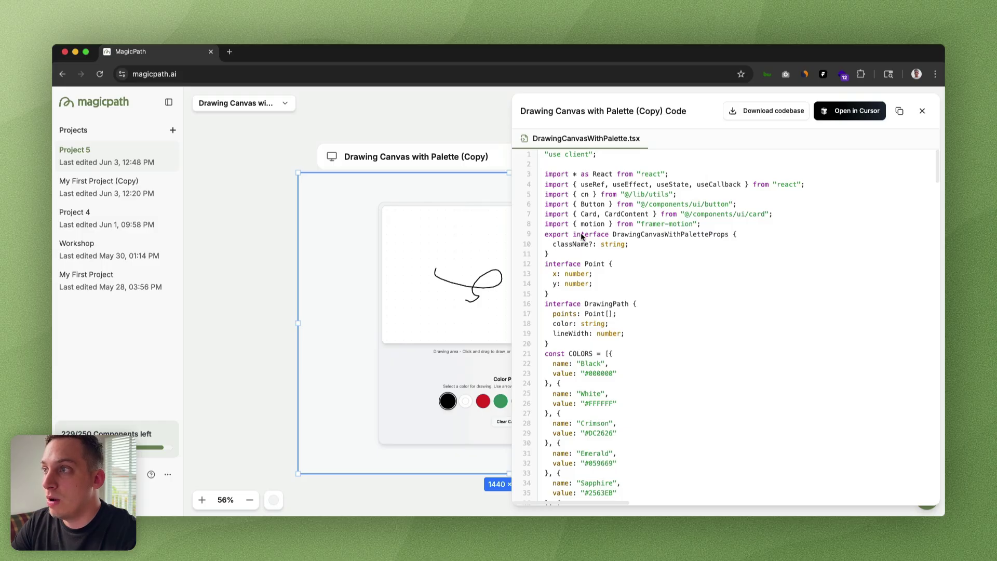
scroll(581, 237, "down", 10)
scroll(581, 237, "down", 5)
scroll(581, 236, "up", 20)
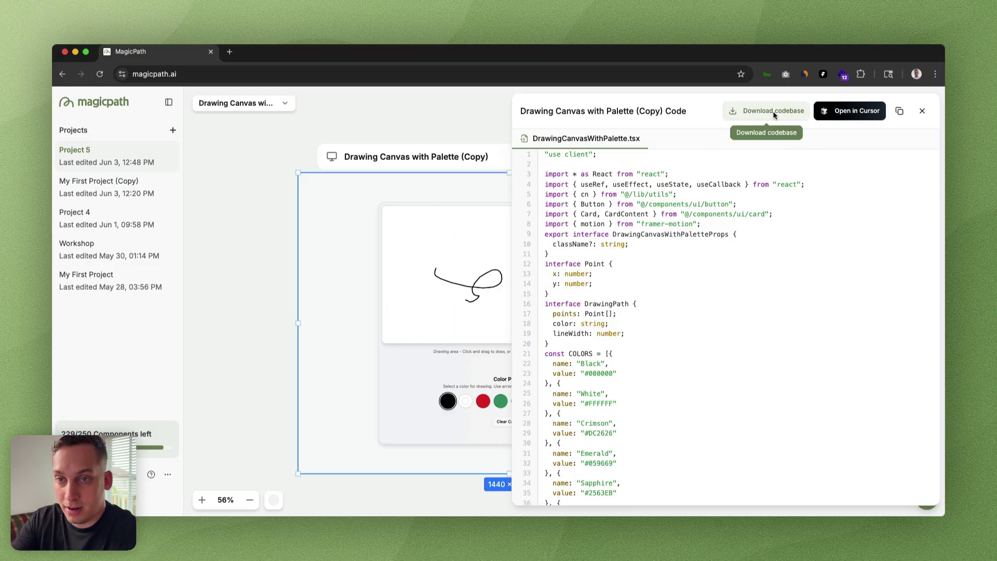
Step: Show the Open in Cursor terminal clone command with npm as the package manager
left_click(834, 113)
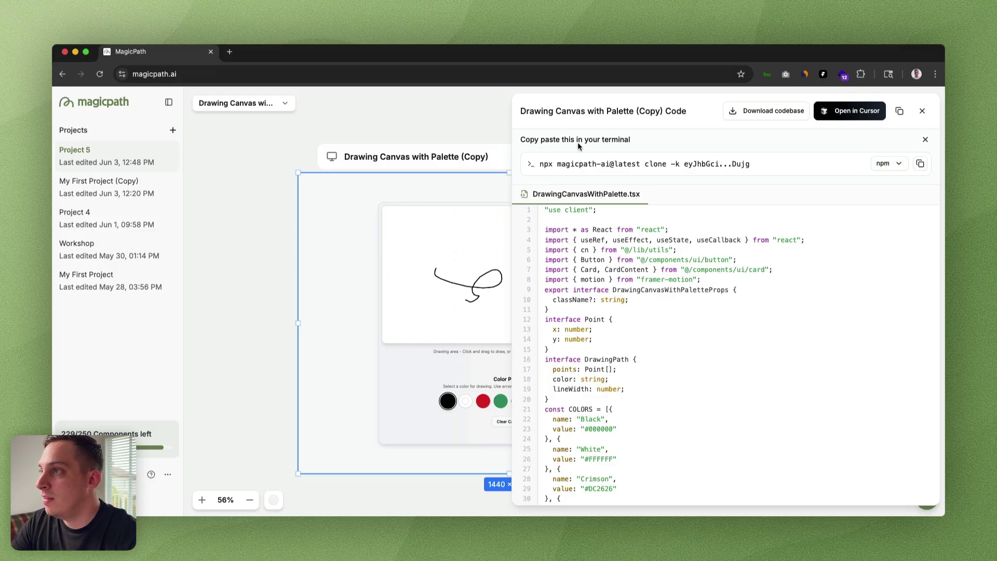
left_click(893, 163)
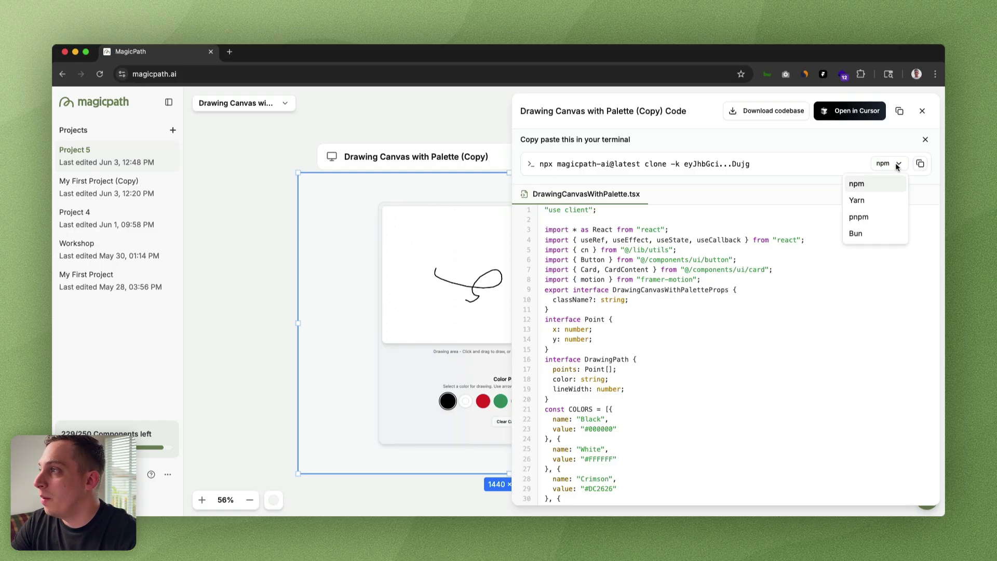
left_click(857, 183)
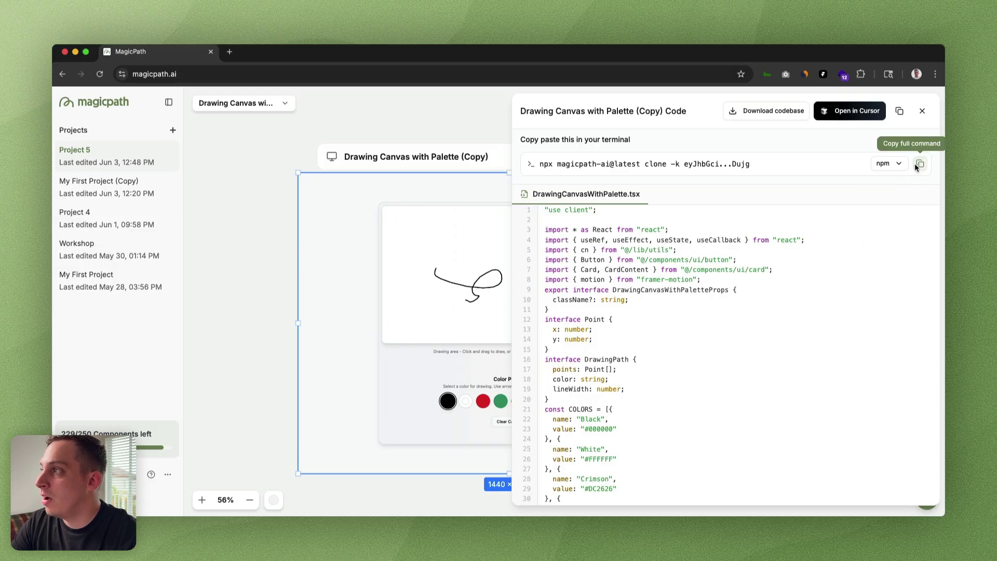
Step: Copy the npm clone command and run it in a terminal window
left_click(920, 164)
key("super+space")
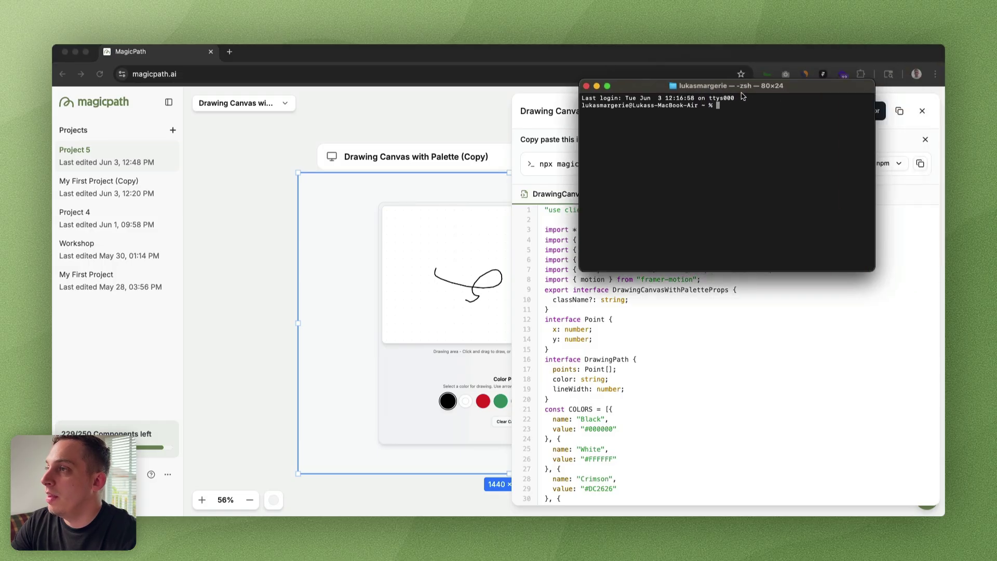
left_click_drag(743, 96, 566, 157)
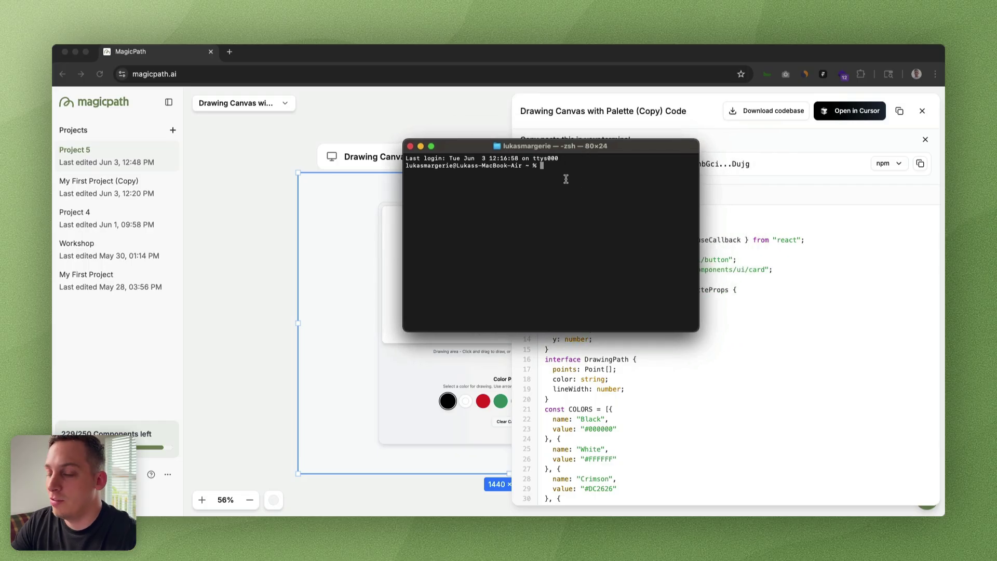
key("super+v")
key("Return")
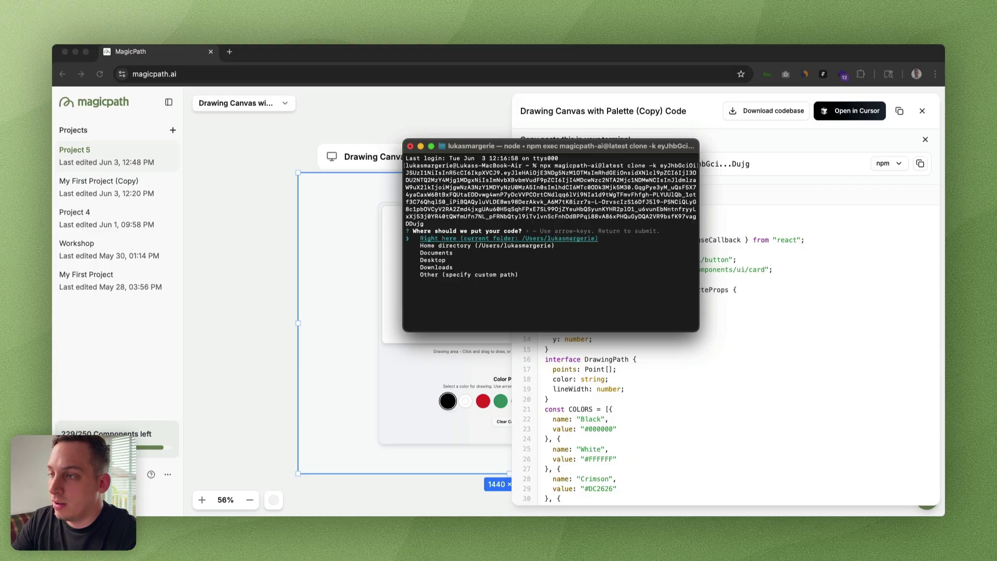
Step: Place the project right here, name it color-component, and open it in Cursor
key("Return")
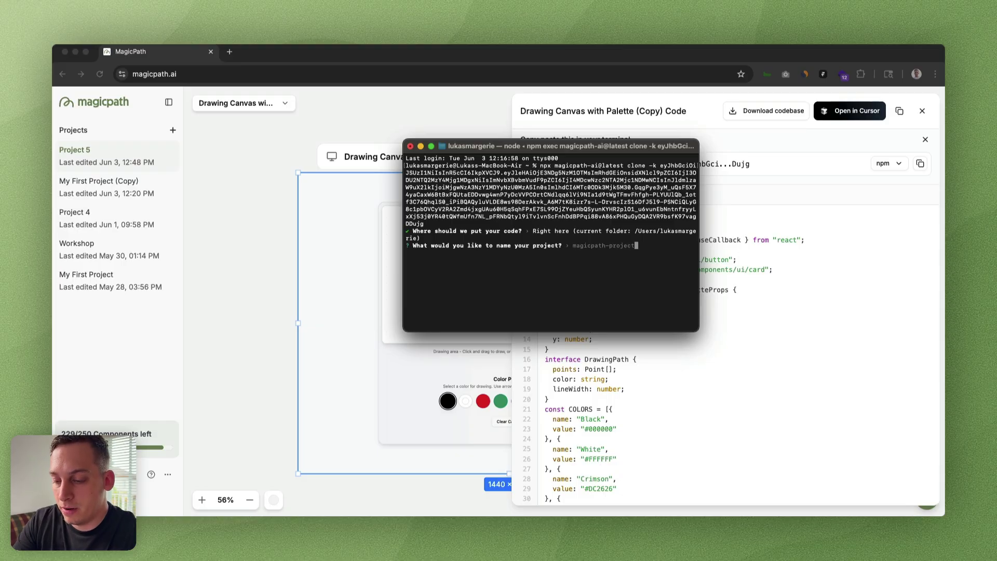
type("color-")
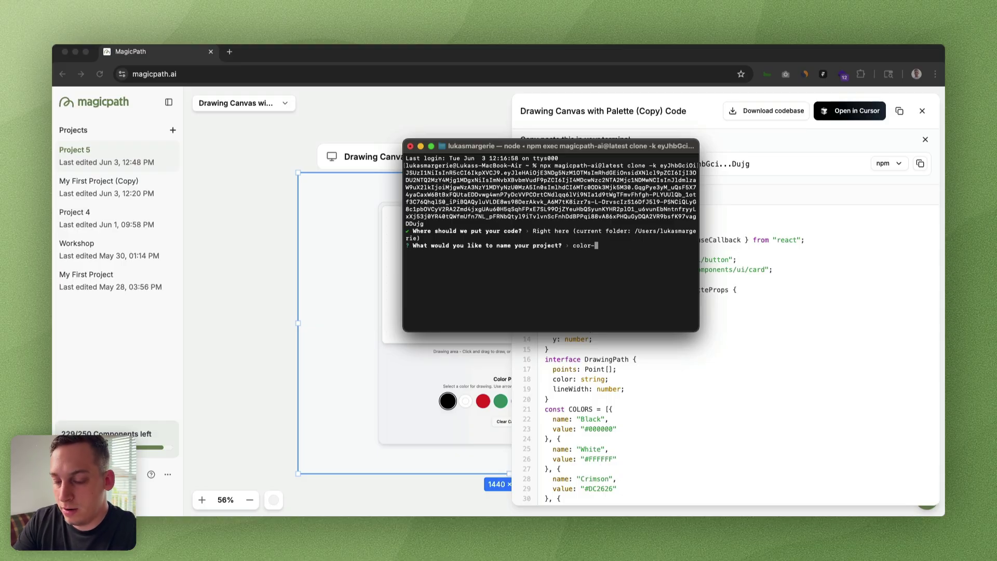
type("component")
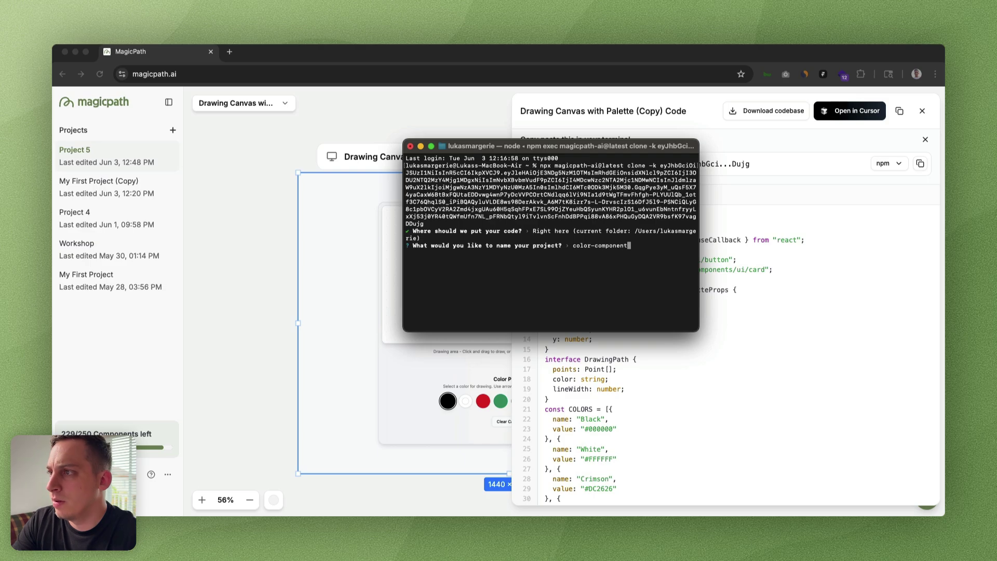
key("Return")
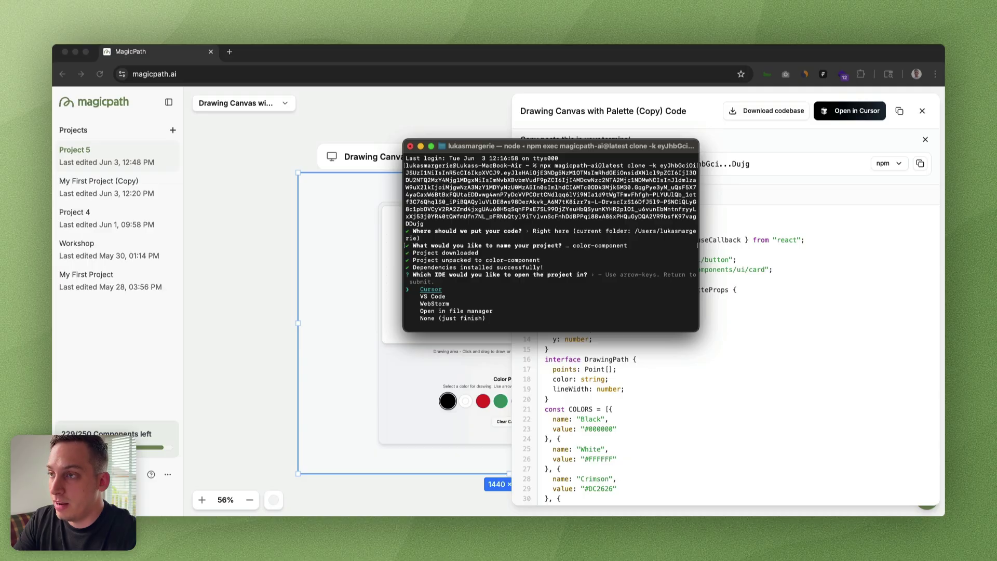
key("Return")
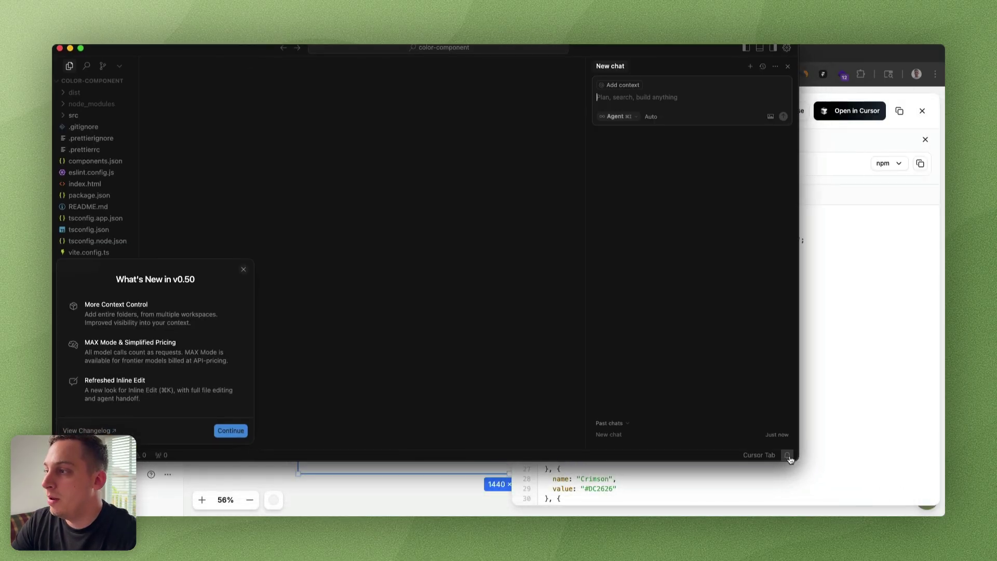
Step: Enlarge the Cursor window and bring up the 'How to open cursor from terminal' forum thread
left_click_drag(798, 460, 937, 513)
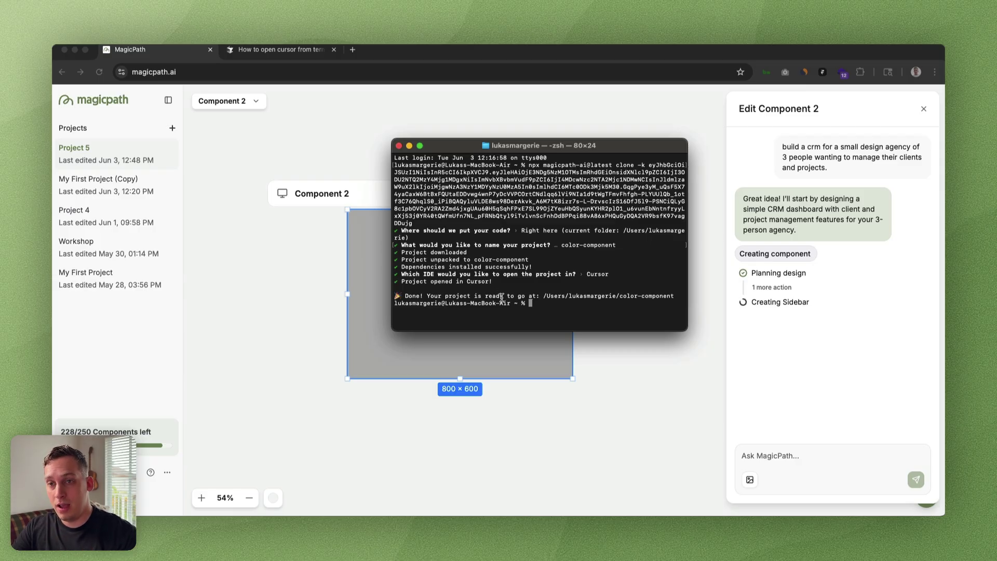
left_click(266, 55)
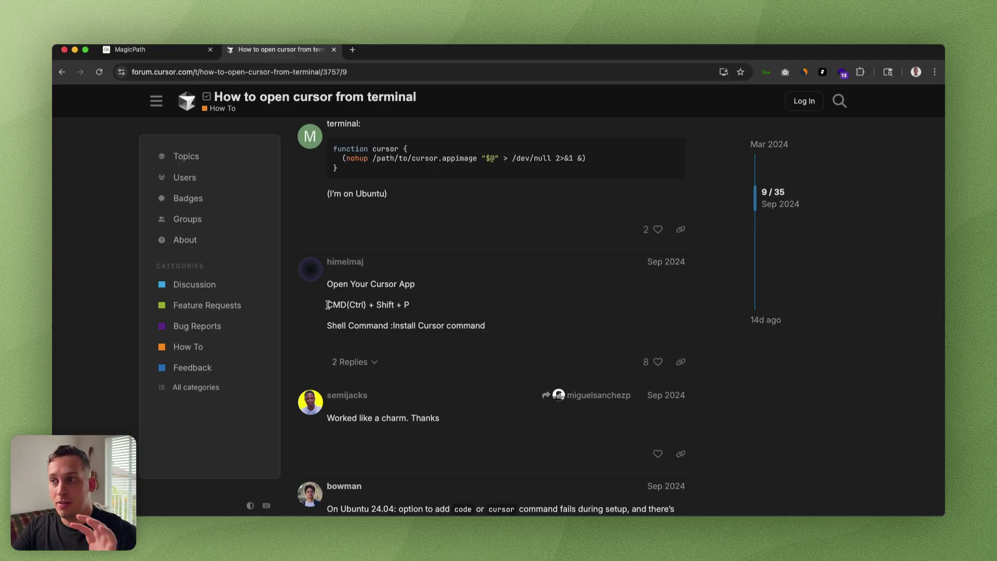
left_click_drag(327, 304, 439, 313)
left_click(337, 326)
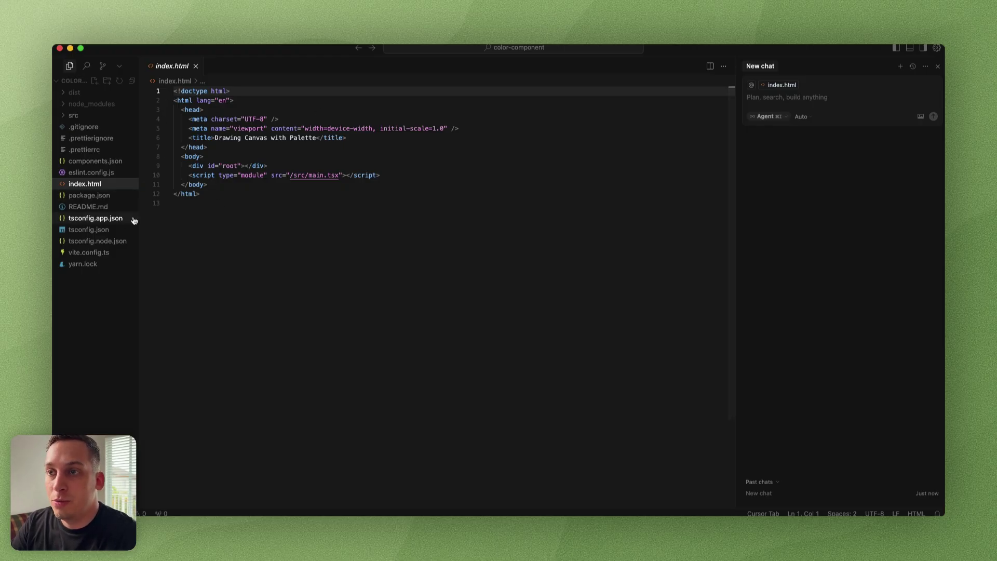
Step: Open vite.config.ts and App.tsx, select App.tsx's code, then close App.tsx
left_click(103, 256)
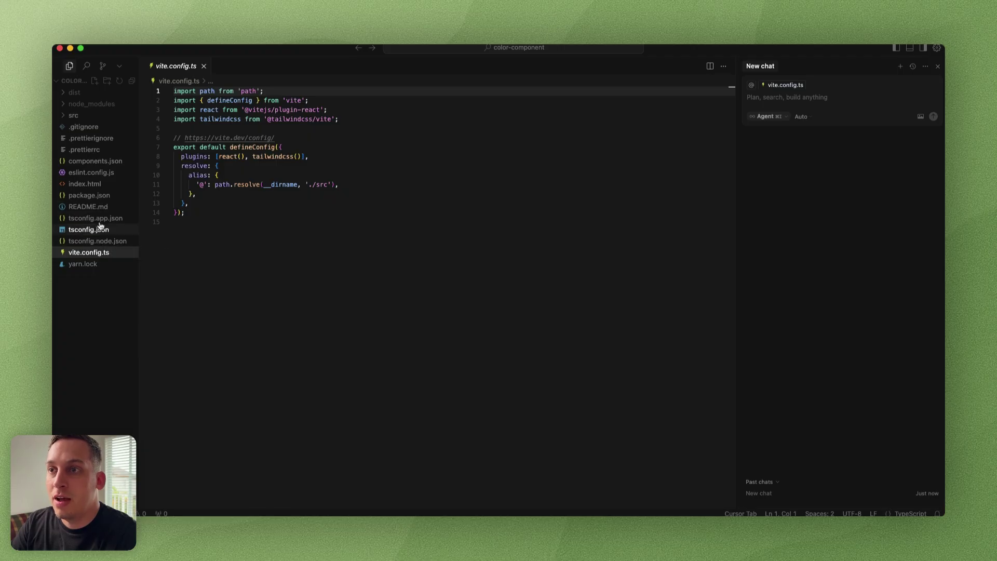
key("super+shift+t")
left_click(280, 390)
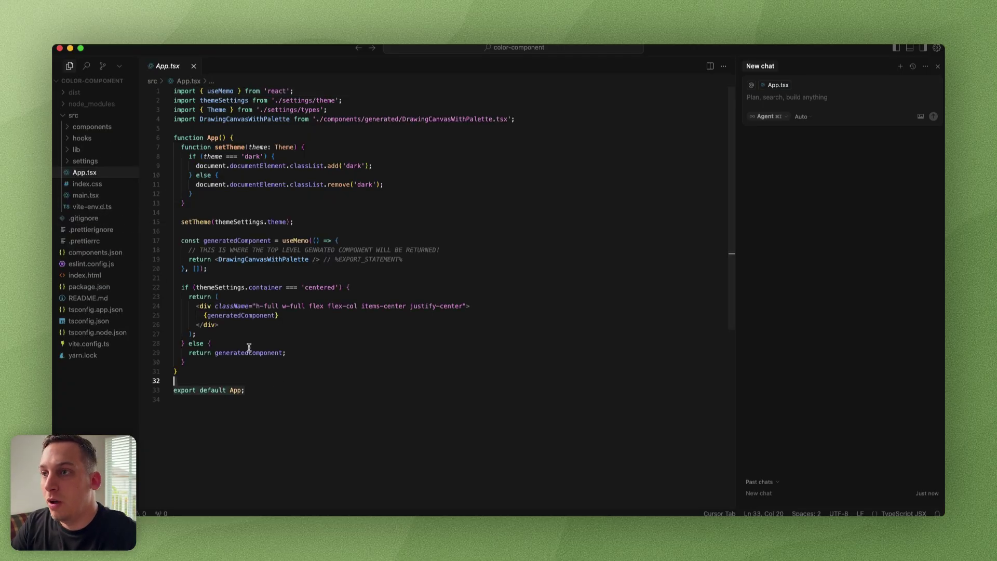
key("shift+Up")
key("shift+Up")
key("shift+Up")
key("shift+Up")
key("shift+Up")
key("shift+Up")
key("shift+Up")
key("shift+Up")
key("shift+Up")
key("shift+Up")
key("shift+Up")
key("shift+Up")
key("shift+Up")
key("shift+Up")
key("shift+Up")
key("shift+Up")
key("shift+Up")
key("shift+Up")
key("shift+Up")
key("shift+Up")
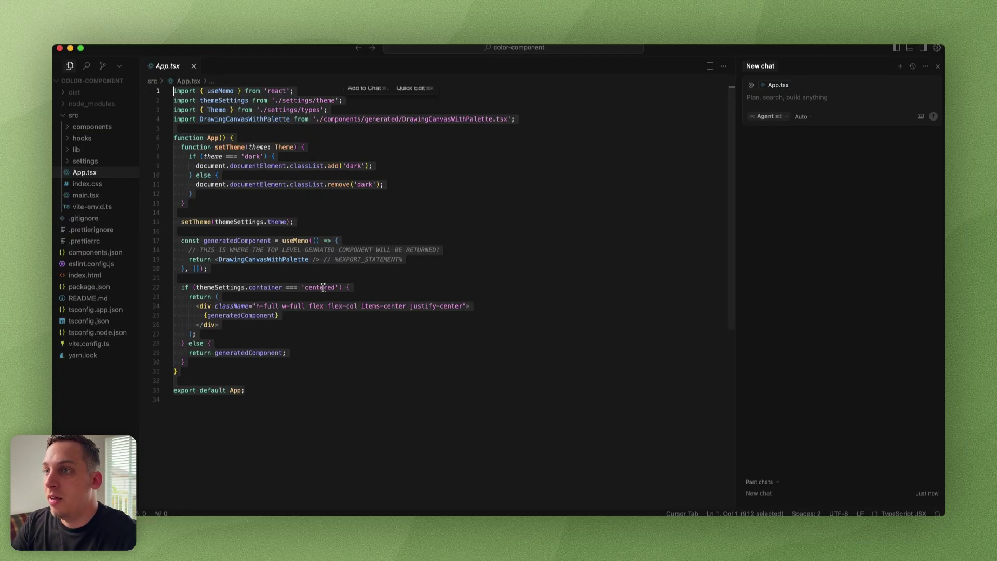
key("super+w")
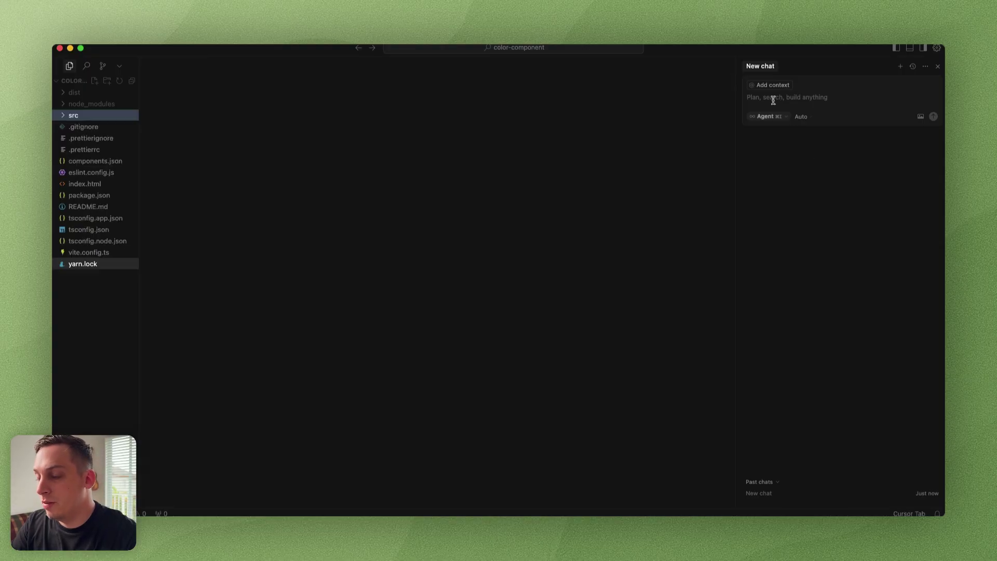
Step: Ask the agent to 'run this to local' and approve its yarn dev command
left_click(773, 101)
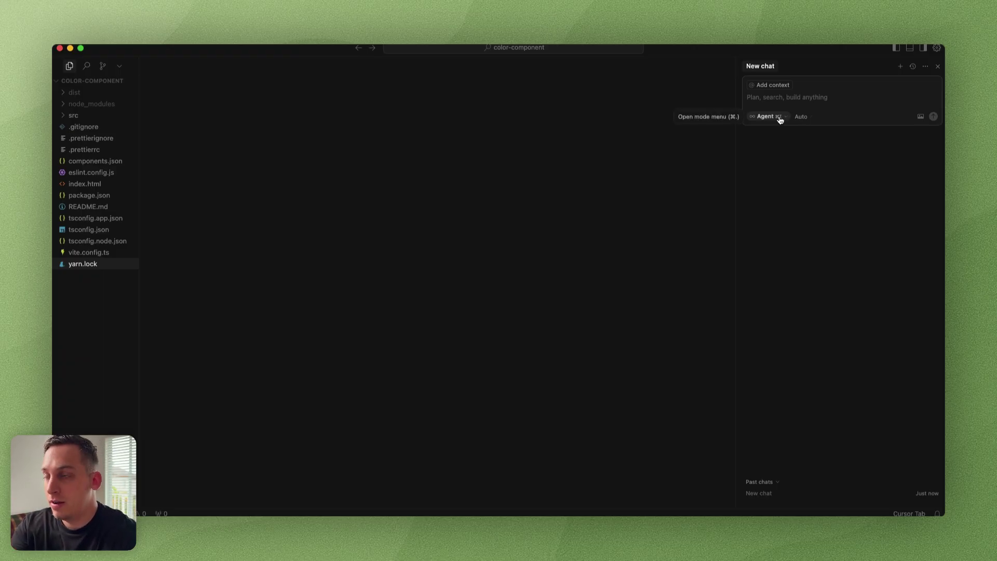
type("run this to local host")
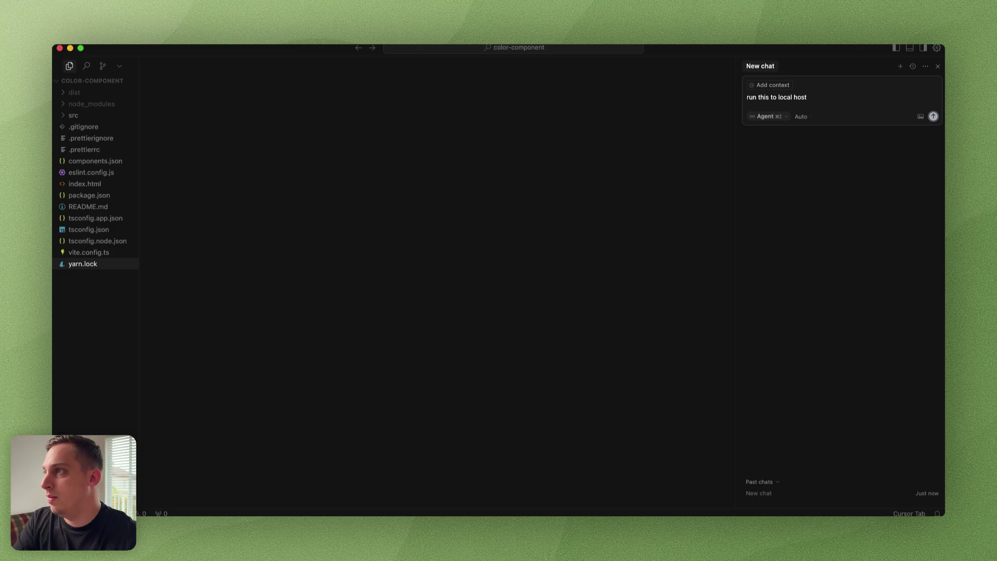
key("Return")
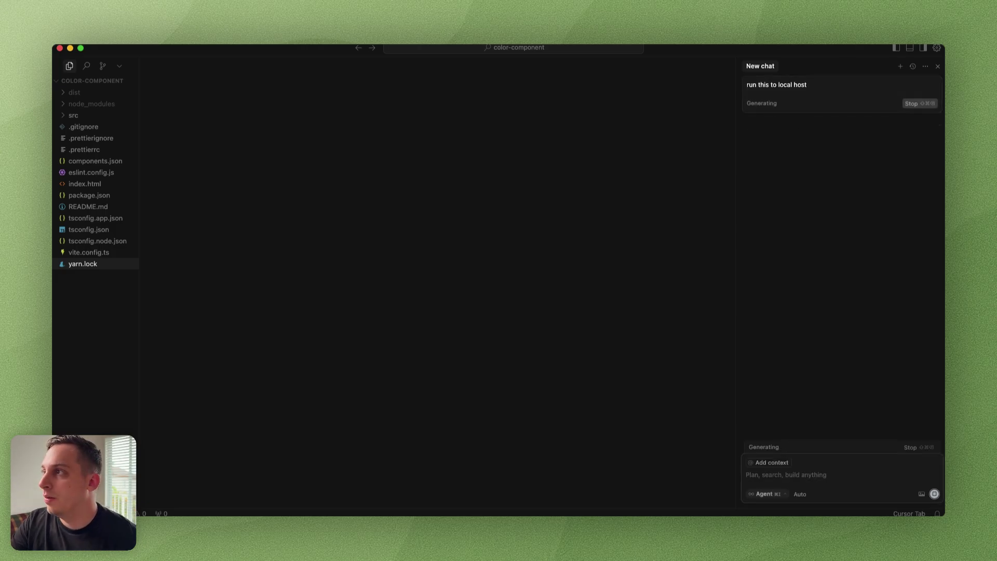
left_click(910, 47)
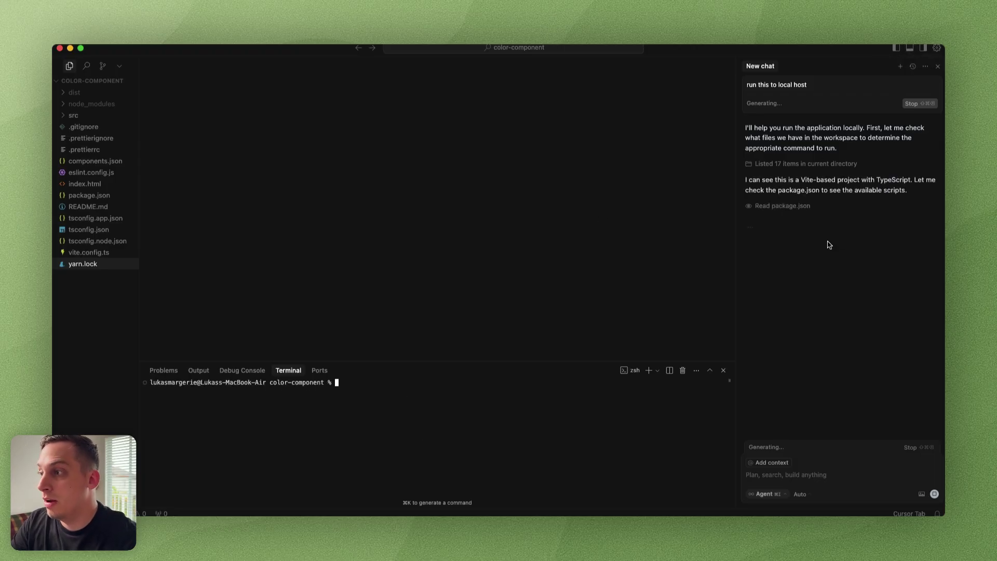
left_click(723, 370)
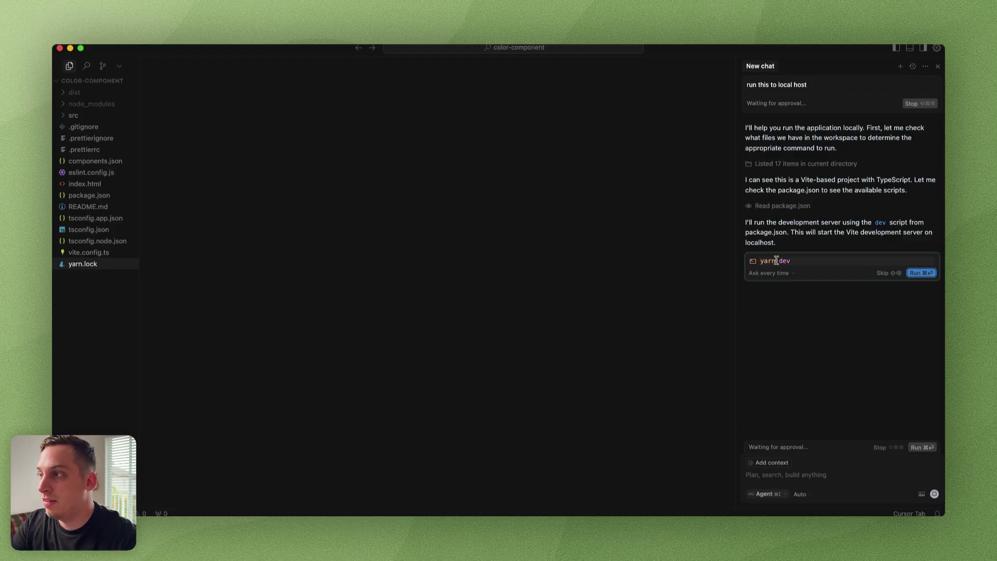
left_click(912, 273)
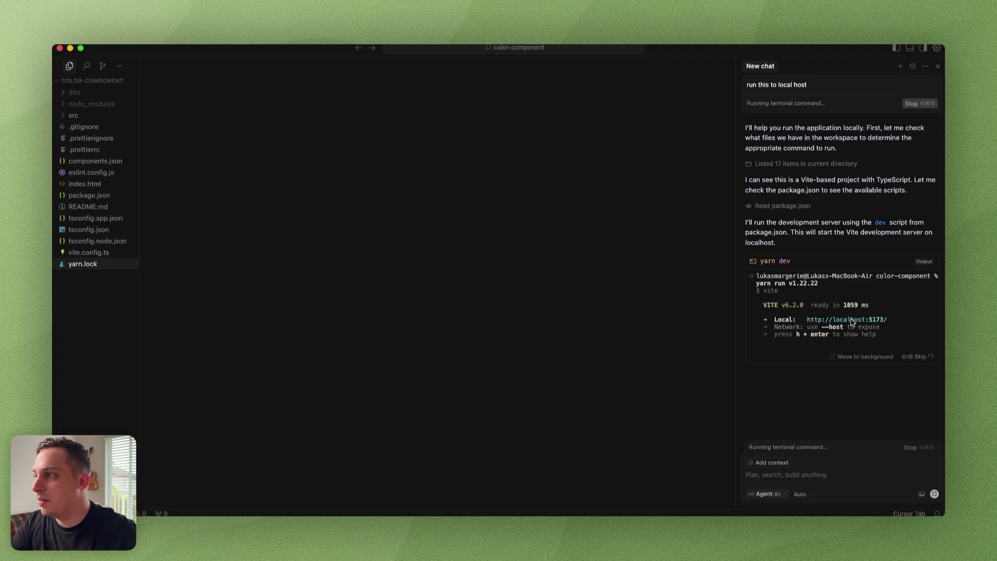
key("super+Tab")
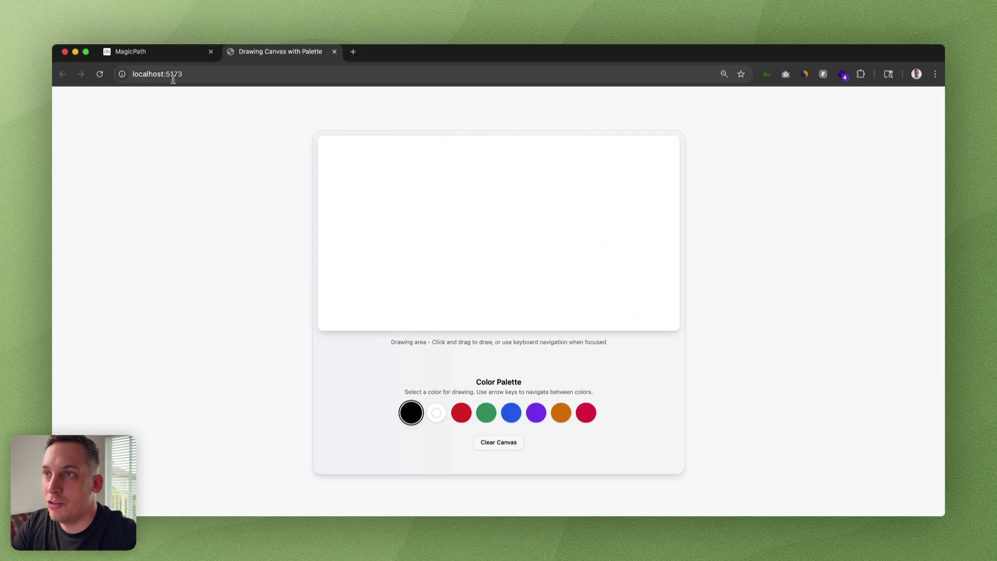
Step: Pick blue from the Color Palette and draw eyes on the localhost:5173 canvas
left_click(461, 416)
left_click(511, 413)
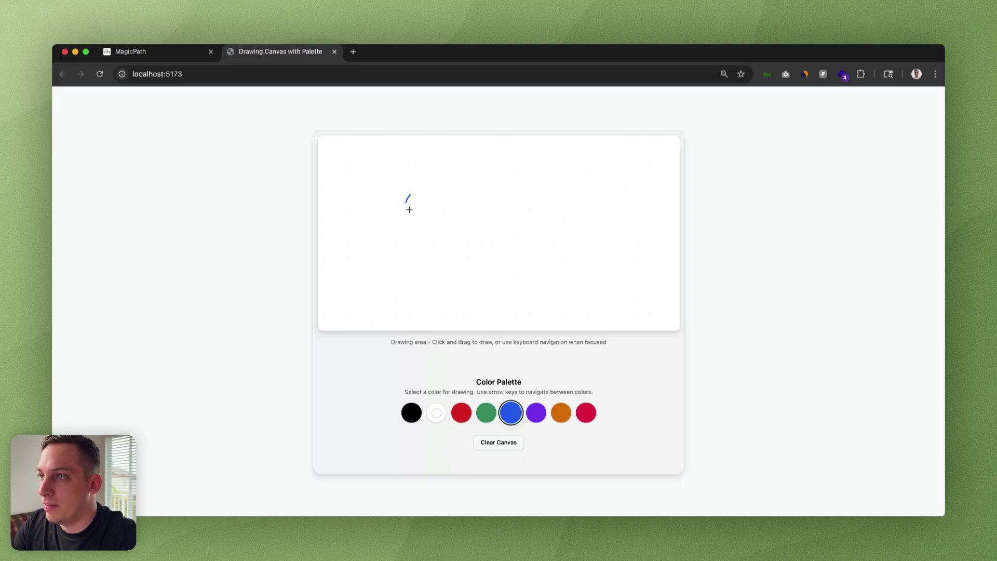
mouse_move(409, 209)
left_mouse_down()
mouse_move(445, 201)
mouse_move(448, 186)
mouse_move(417, 199)
mouse_move(456, 198)
mouse_move(447, 249)
mouse_move(404, 239)
left_mouse_up()
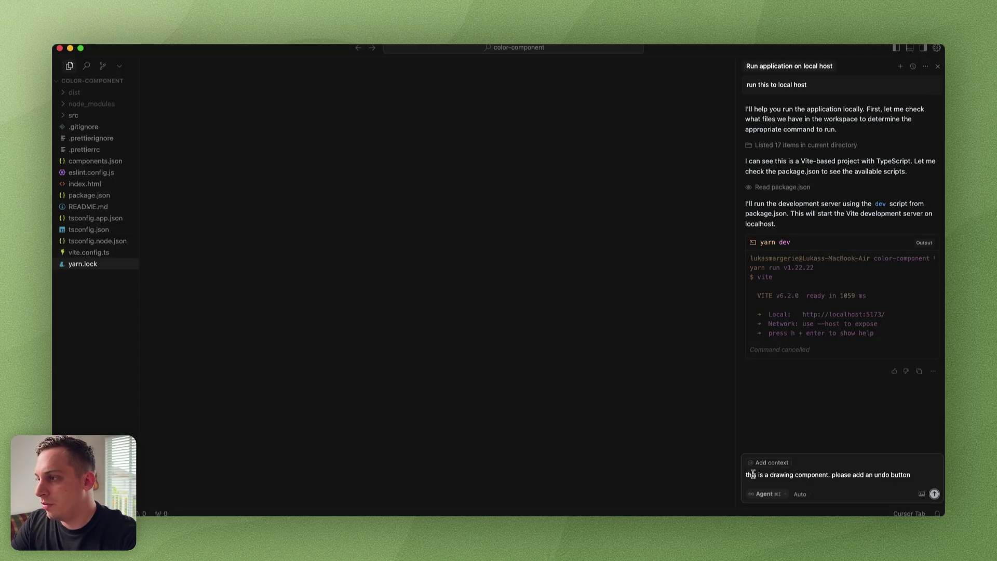
Step: Send the undo-button request to the agent and accept its edit to the drawing component
left_click_drag(750, 475, 894, 473)
left_click(910, 475)
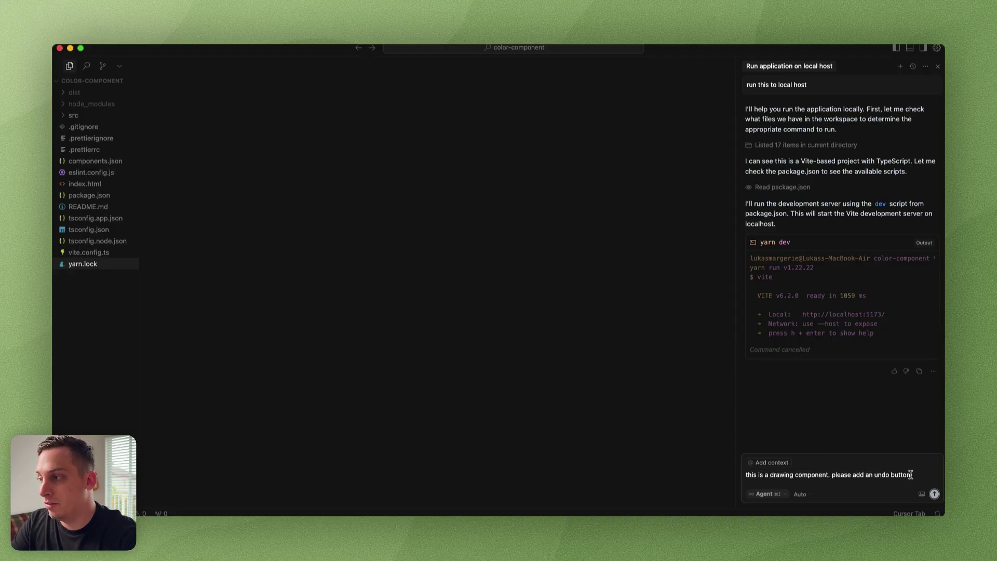
key("Return")
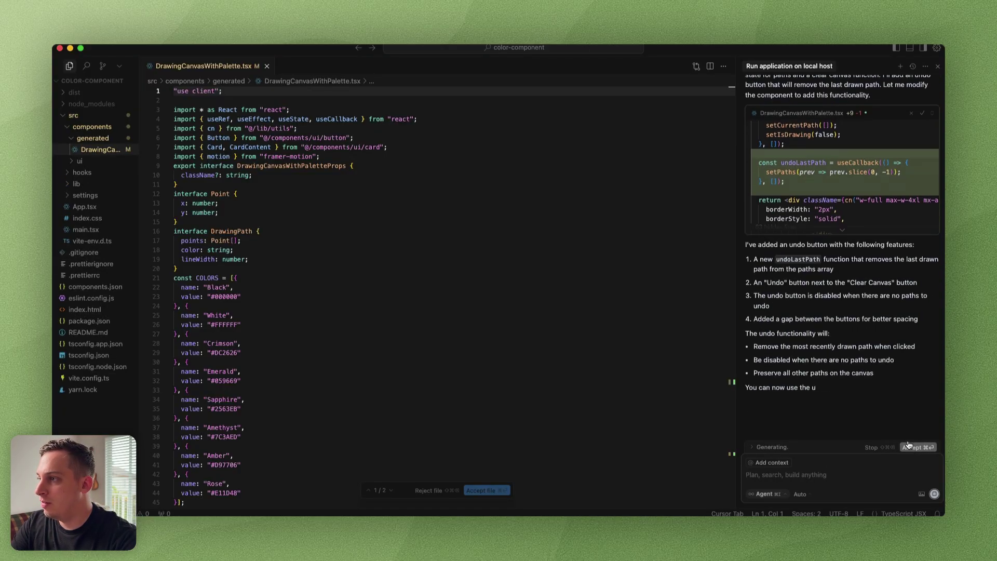
left_click(928, 445)
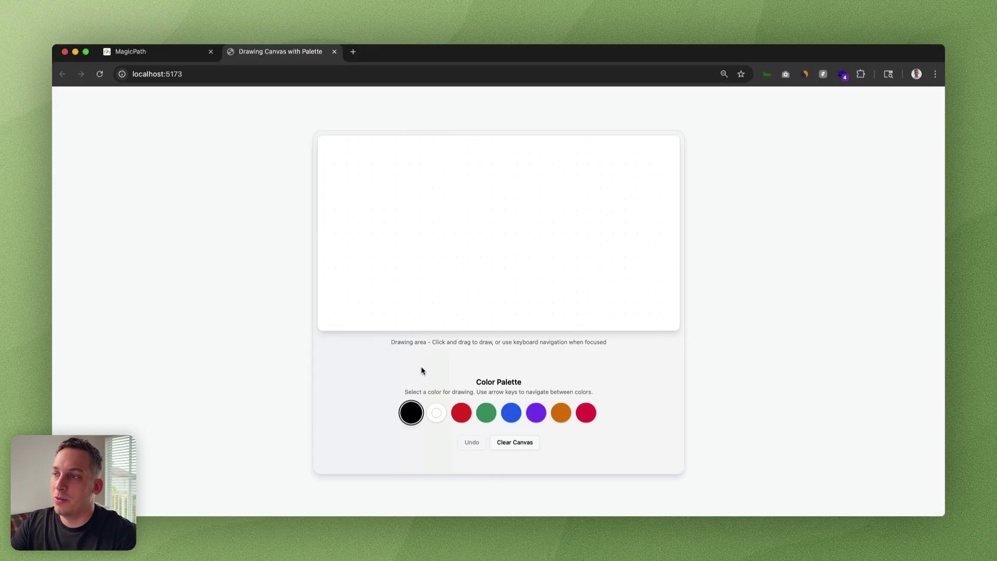
Step: Draw a freehand stroke, a U shape and an open circle, removing each with Undo
mouse_move(418, 208)
left_mouse_down()
mouse_move(456, 212)
mouse_move(587, 265)
left_mouse_up()
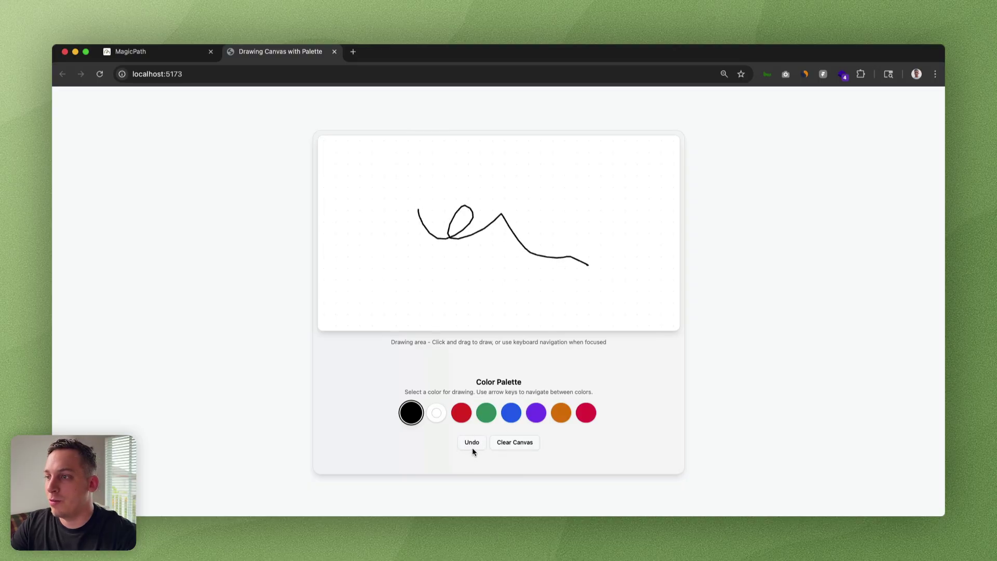
left_click(472, 442)
mouse_move(471, 185)
left_mouse_down()
mouse_move(493, 212)
mouse_move(488, 188)
left_mouse_up()
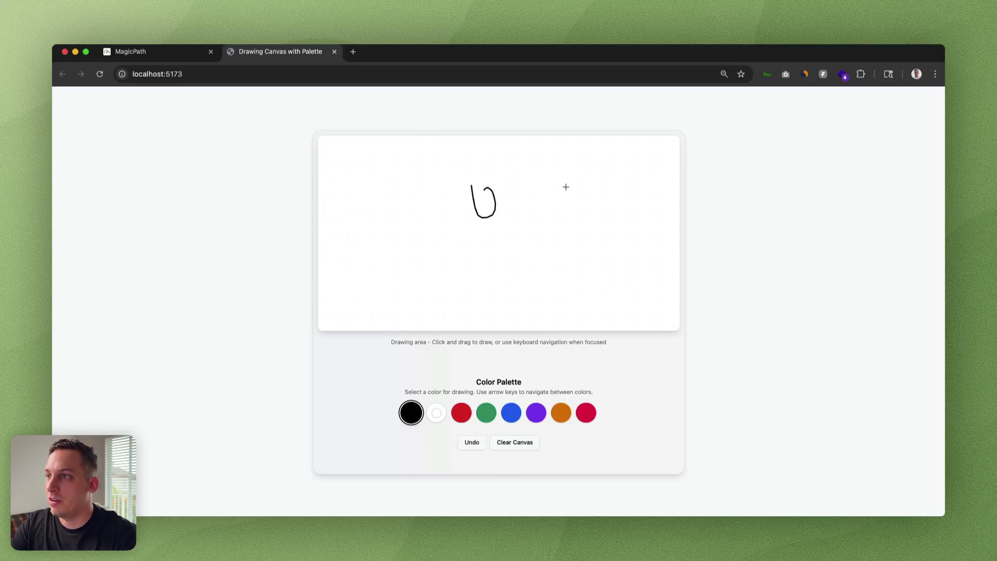
left_click_drag(562, 188, 593, 181)
left_click(477, 442)
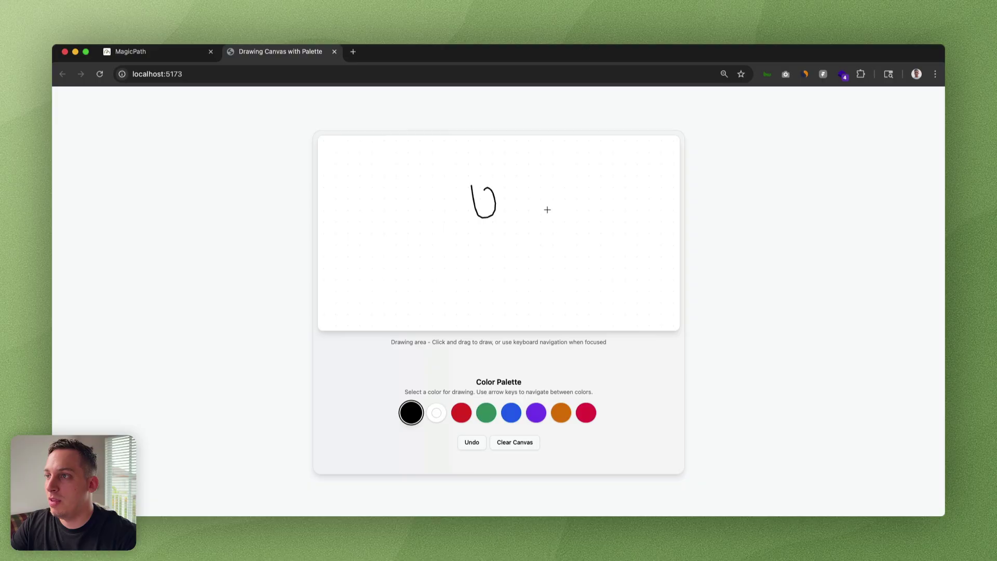
left_click(473, 442)
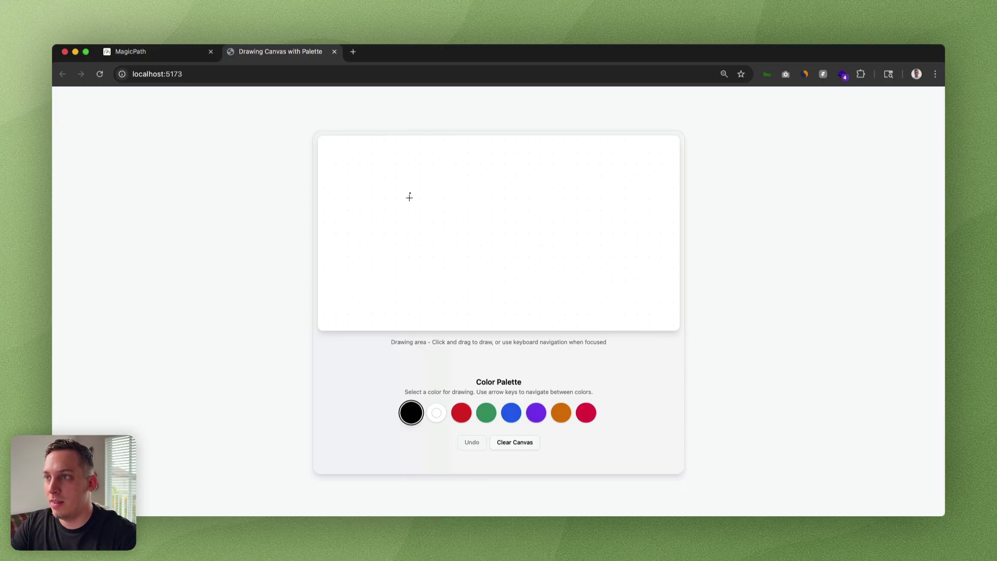
Step: Draw a face with two eyes, nose and mouth, then undo the zigzag teeth stroke
mouse_move(409, 197)
left_mouse_down()
mouse_move(422, 179)
mouse_move(431, 193)
left_mouse_up()
mouse_move(493, 172)
left_mouse_down()
mouse_move(505, 201)
mouse_move(494, 174)
left_mouse_up()
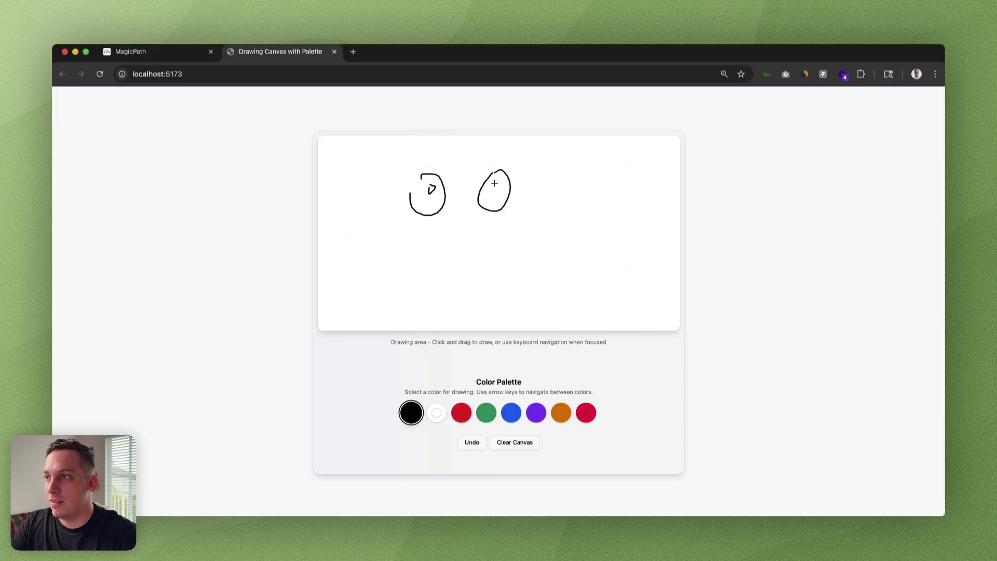
mouse_move(468, 210)
left_mouse_down()
mouse_move(473, 234)
mouse_move(458, 235)
mouse_move(505, 282)
mouse_move(440, 261)
mouse_move(484, 292)
left_mouse_up()
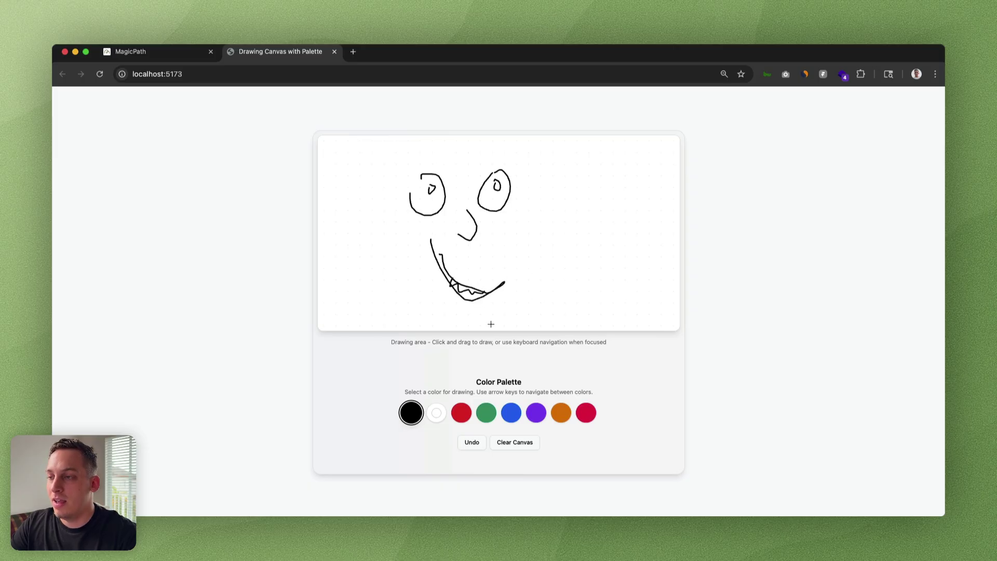
left_click(470, 446)
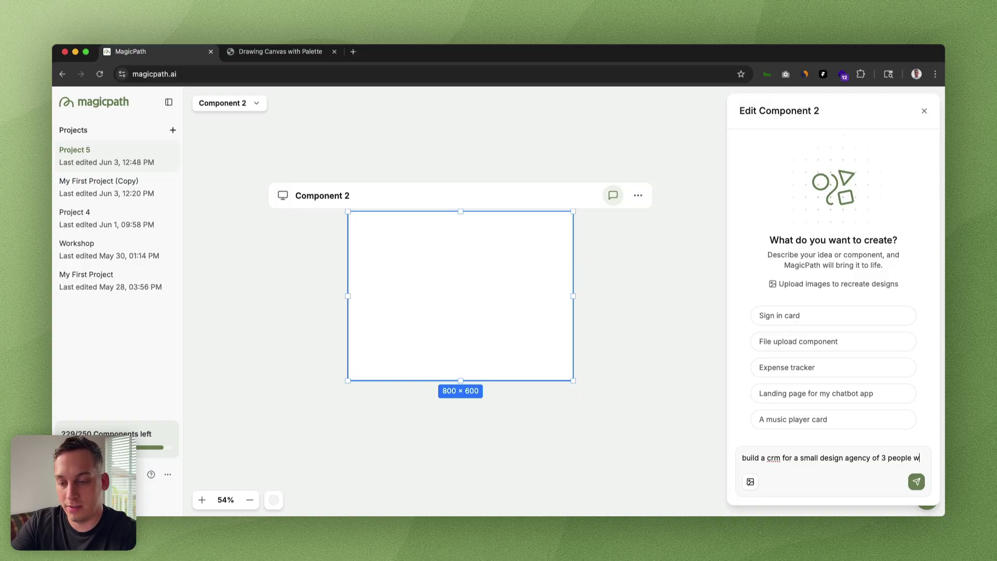
Step: Finish and send the prompt for a CRM where a three-person design agency manages clients and projects
type("anting to manage their clients and projects.")
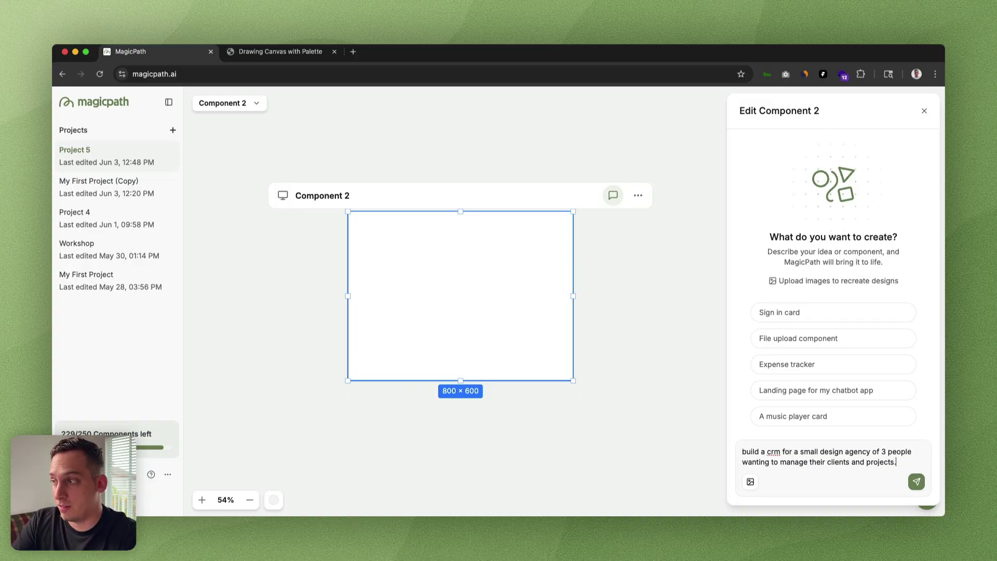
key("Return")
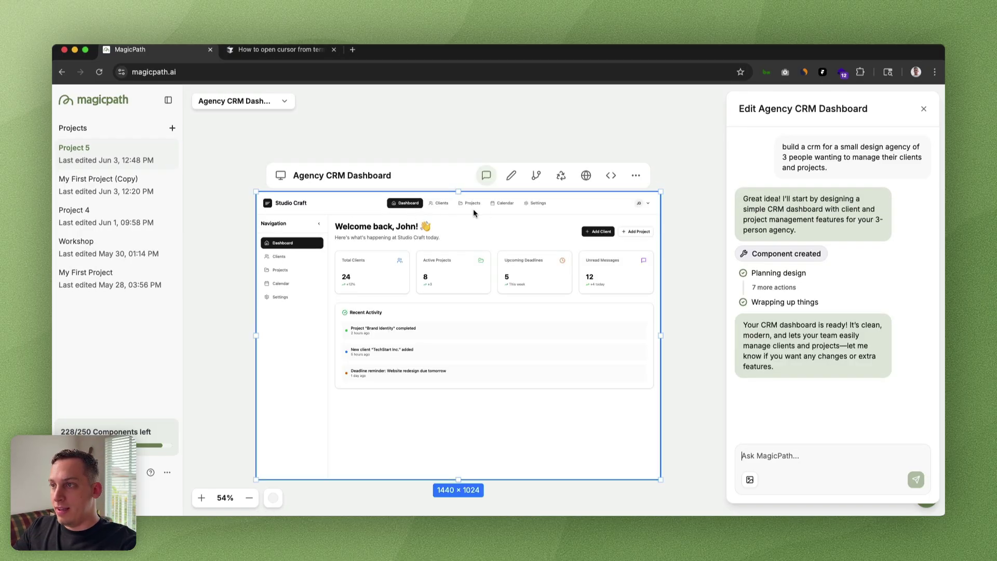
Step: Narrow the dashboard frame to mobile width and preview its Clients, Projects, Calendar and Settings pages
scroll(472, 210, "down", 1)
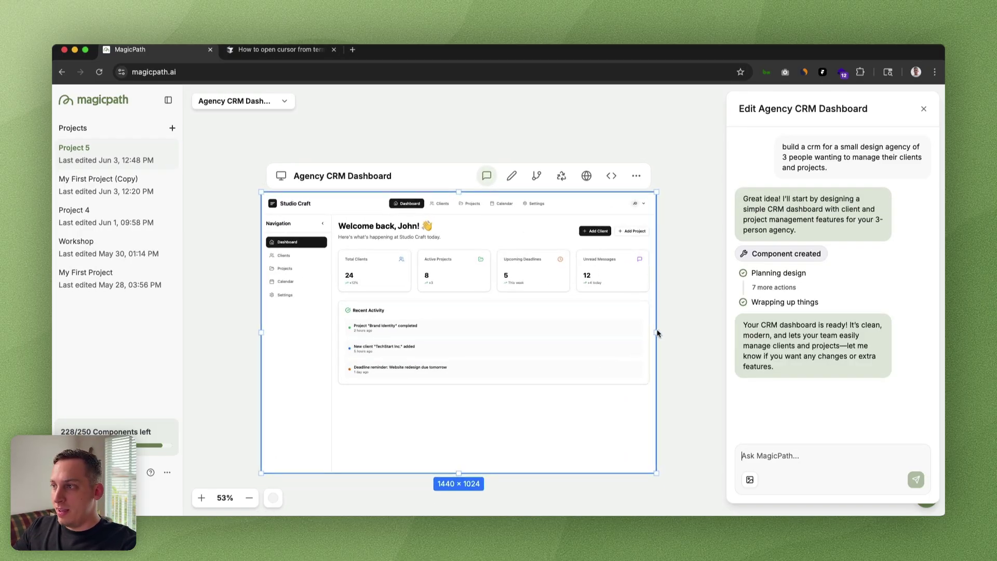
mouse_move(656, 331)
left_mouse_down()
mouse_move(449, 329)
mouse_move(351, 316)
mouse_move(638, 323)
left_mouse_up()
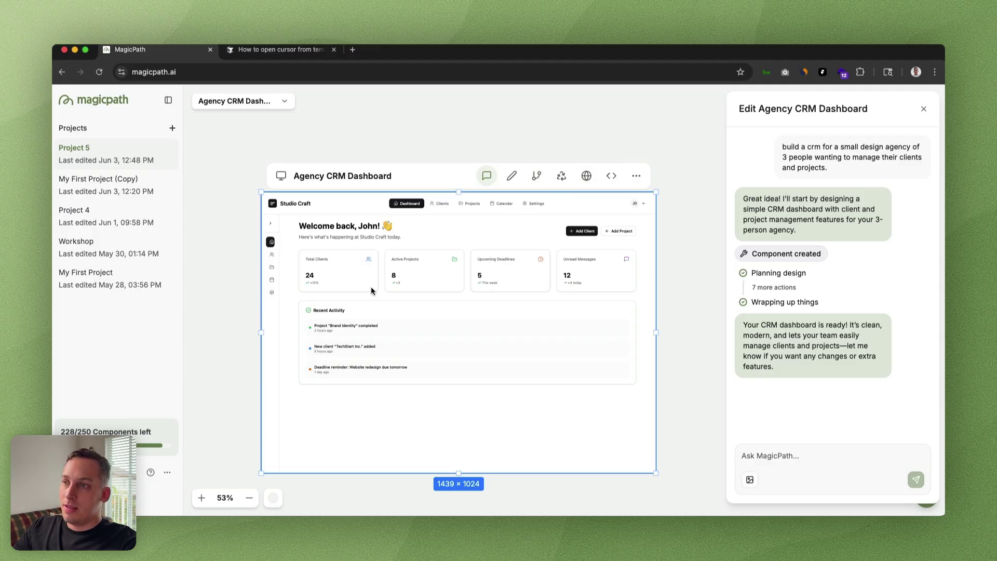
left_click(271, 256)
left_click(271, 267)
left_click(271, 281)
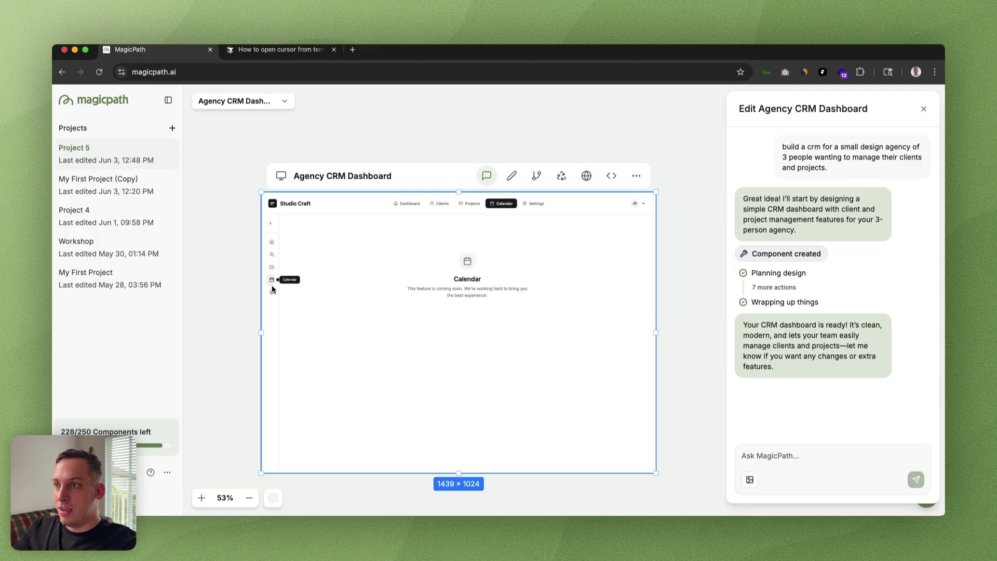
left_click(271, 292)
left_click(270, 242)
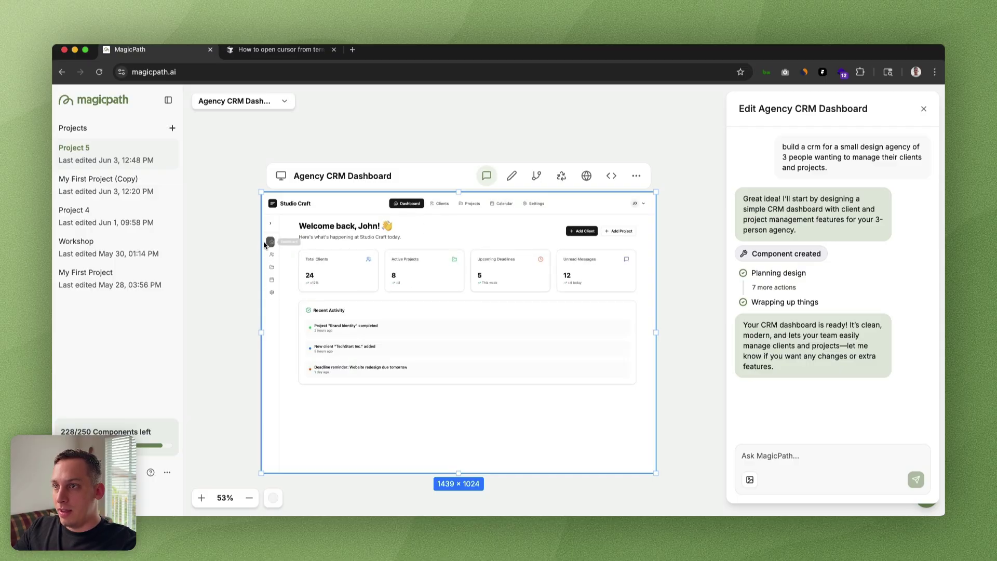
Step: Widen the frame to 1262 × 1024, recheck every page, and open the dashboard's code
left_click_drag(261, 329, 308, 313)
left_click(465, 203)
left_click(497, 203)
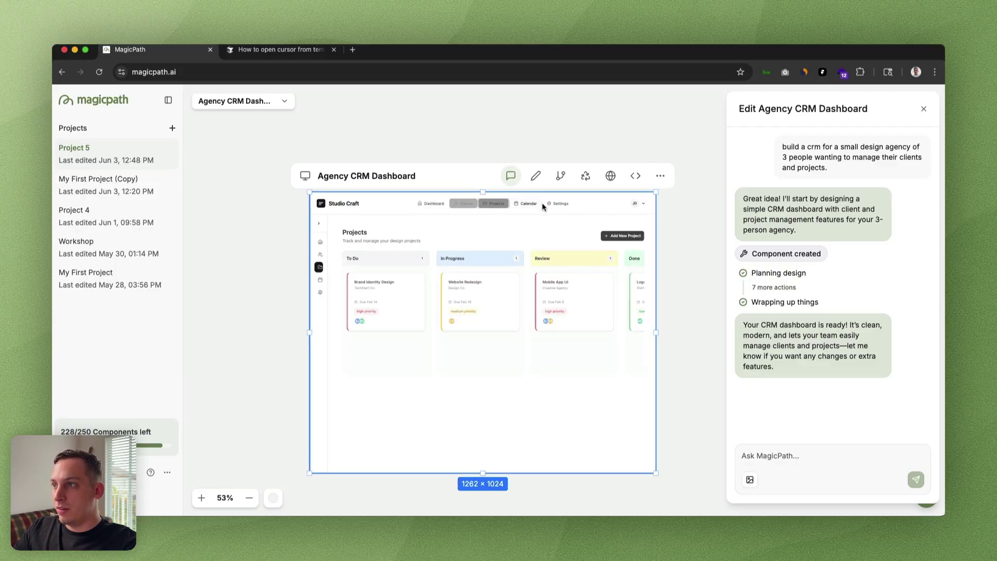
left_click(528, 203)
left_click(560, 203)
left_click(438, 205)
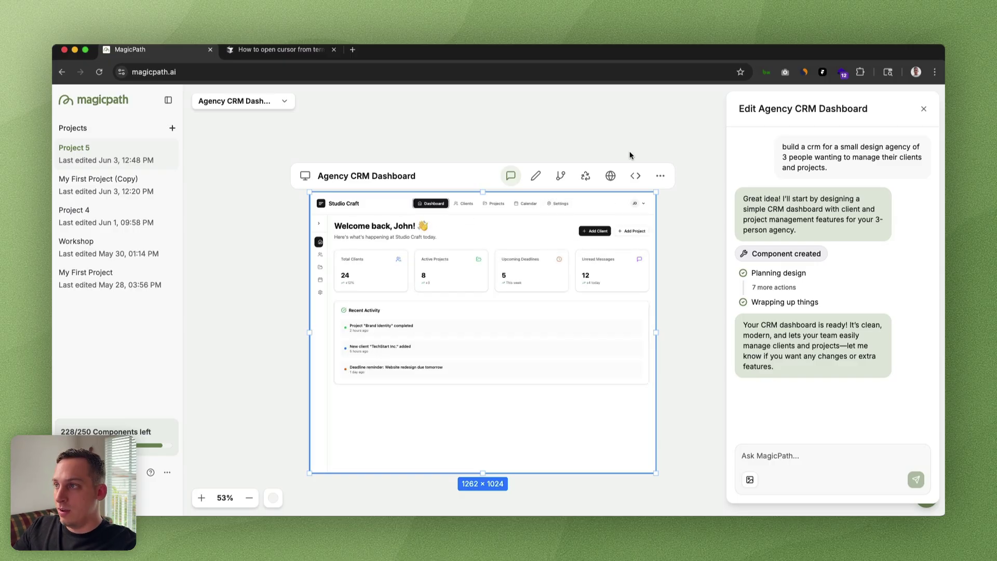
left_click(635, 176)
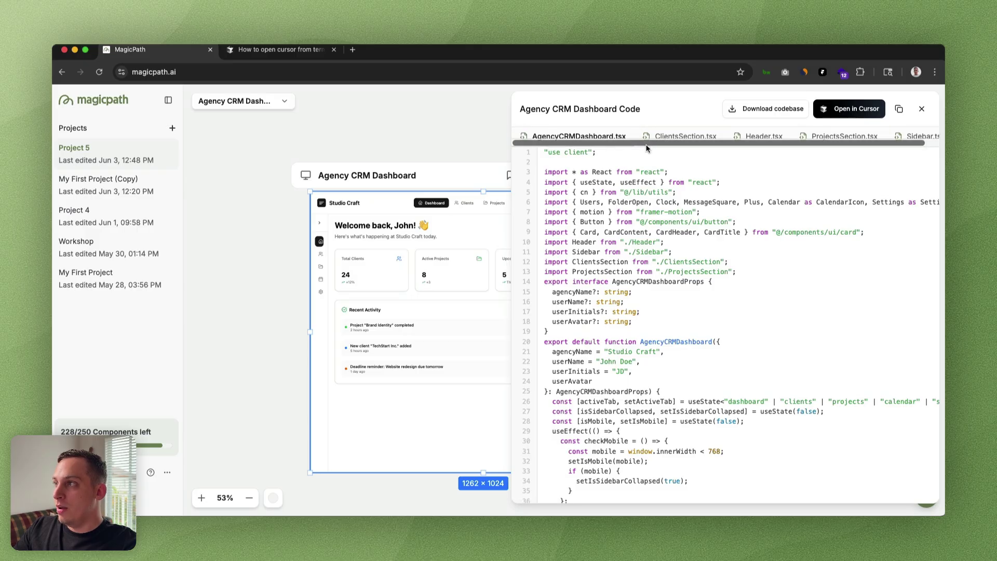
Step: Reveal the Open in Cursor npx clone command, keep npm selected, and copy the command
left_click(824, 112)
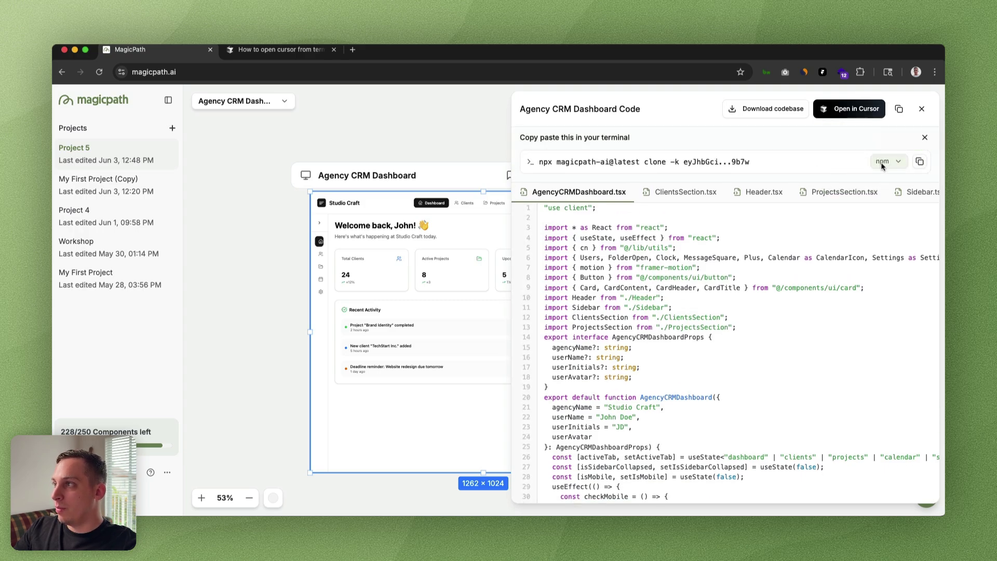
left_click(898, 163)
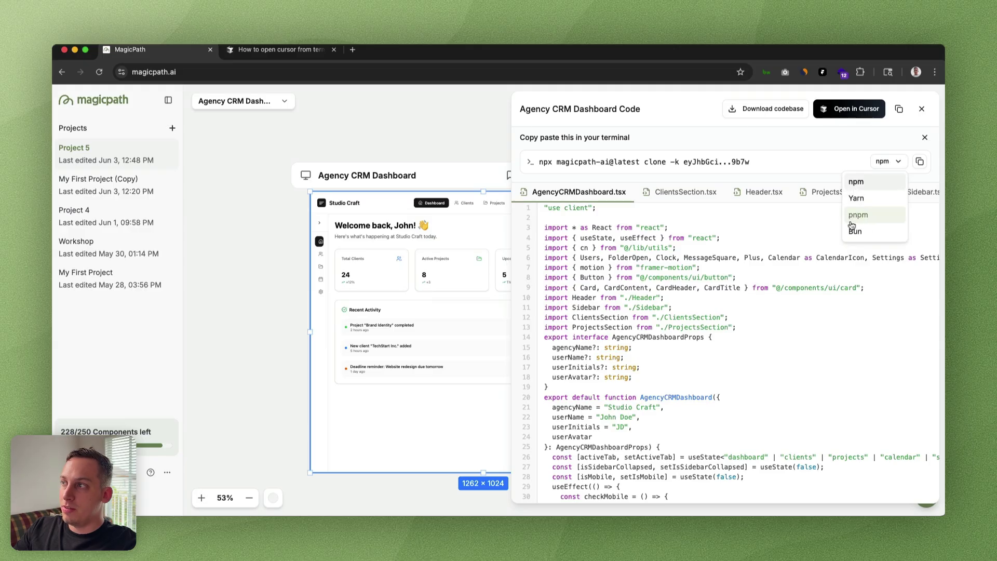
left_click(832, 161)
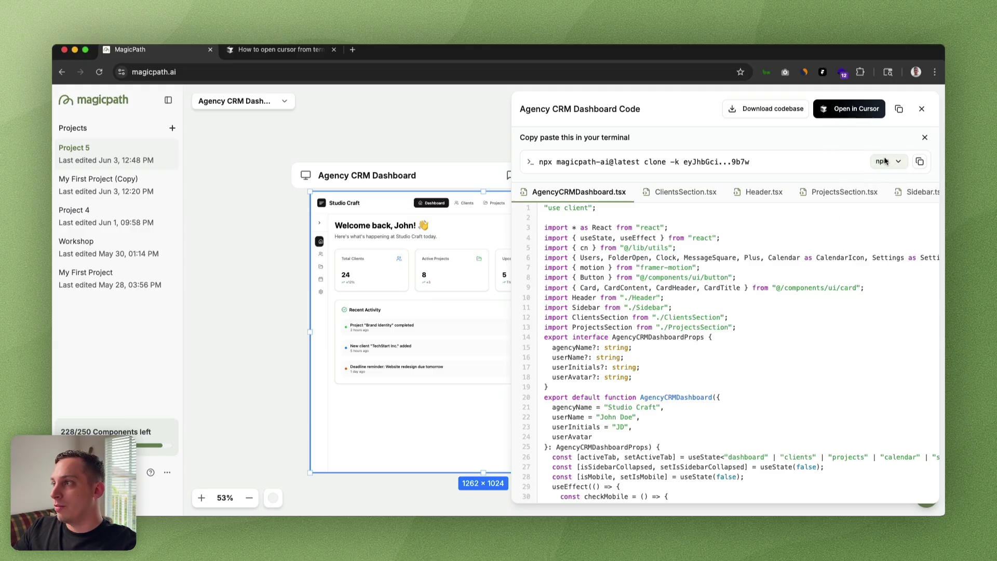
left_click(918, 162)
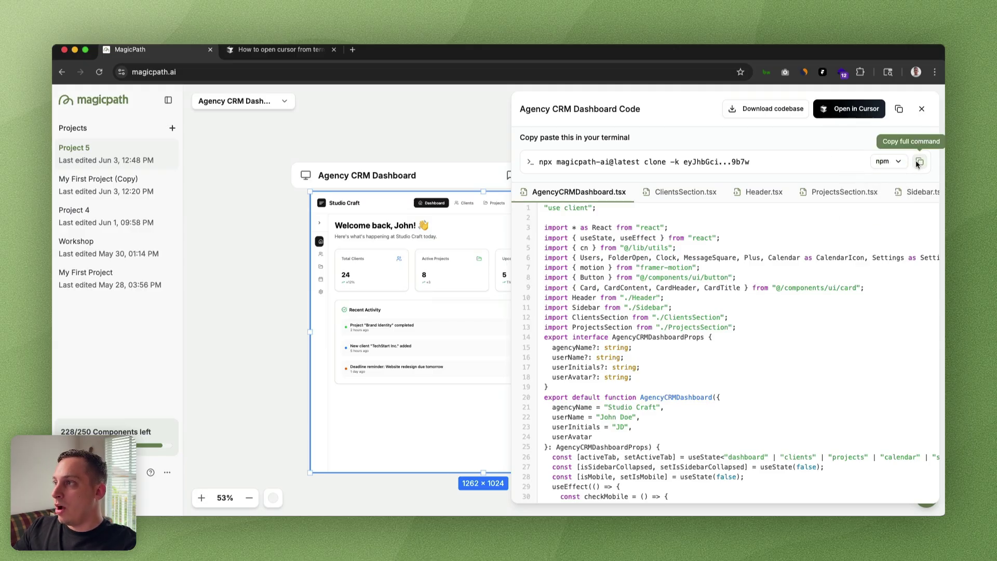
Step: Run the npx clone command right here as project crm-design-agency and open it in Cursor
key("super+Tab")
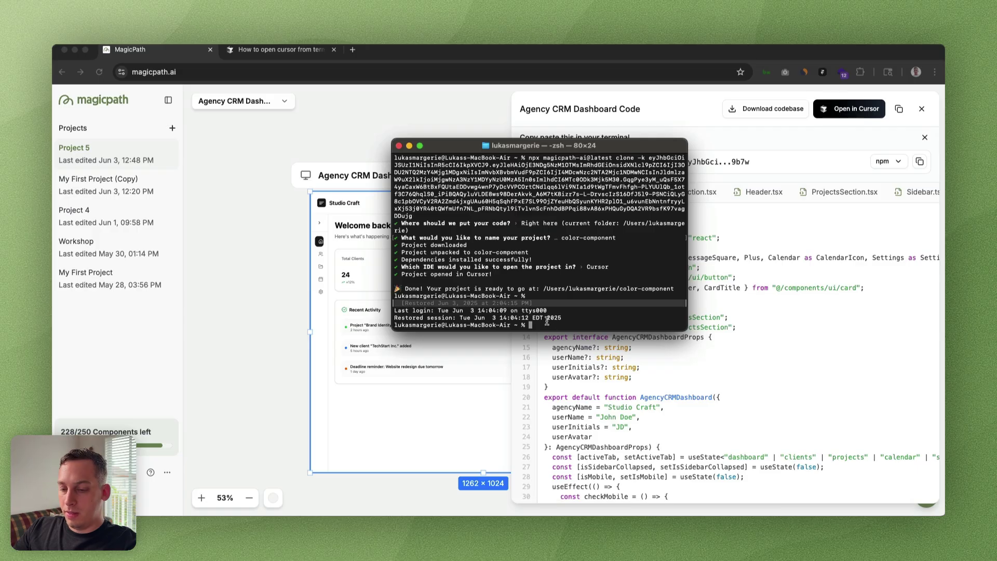
key("super+v")
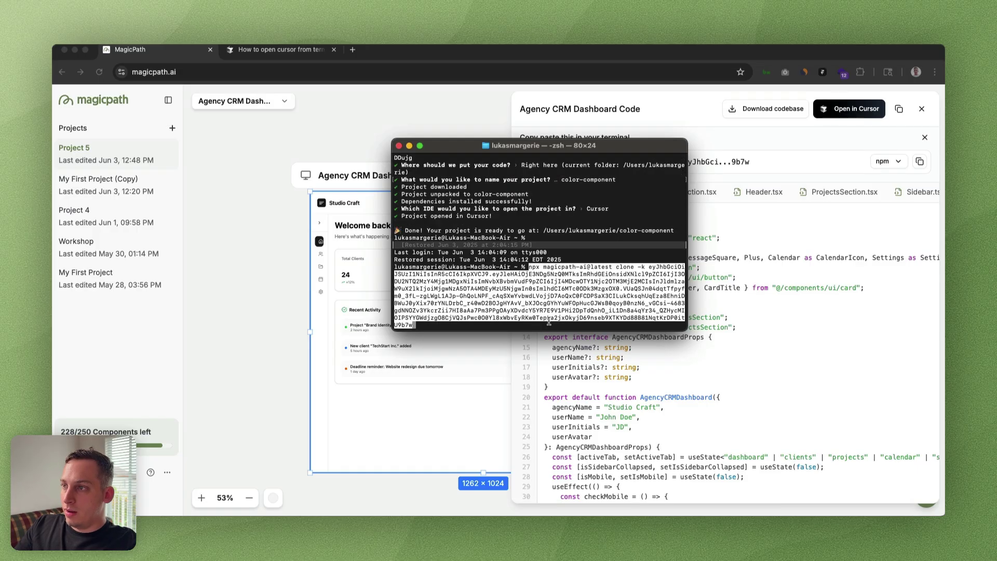
key("Return")
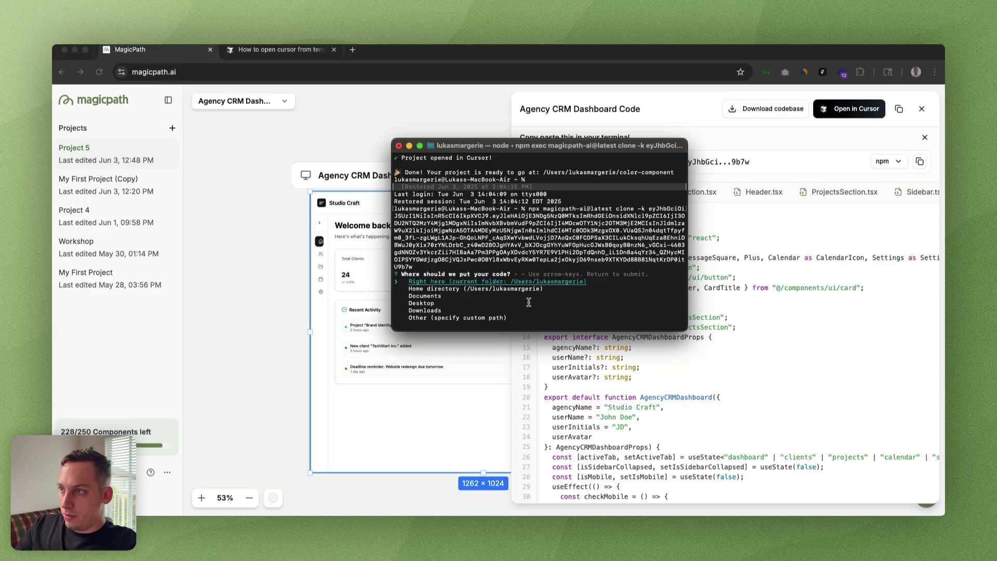
key("Return")
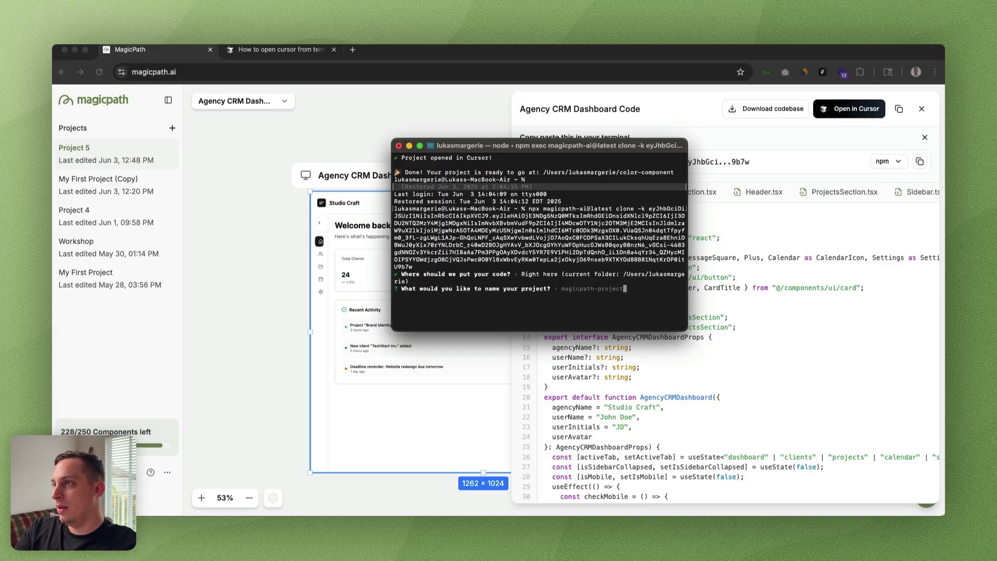
type("crm")
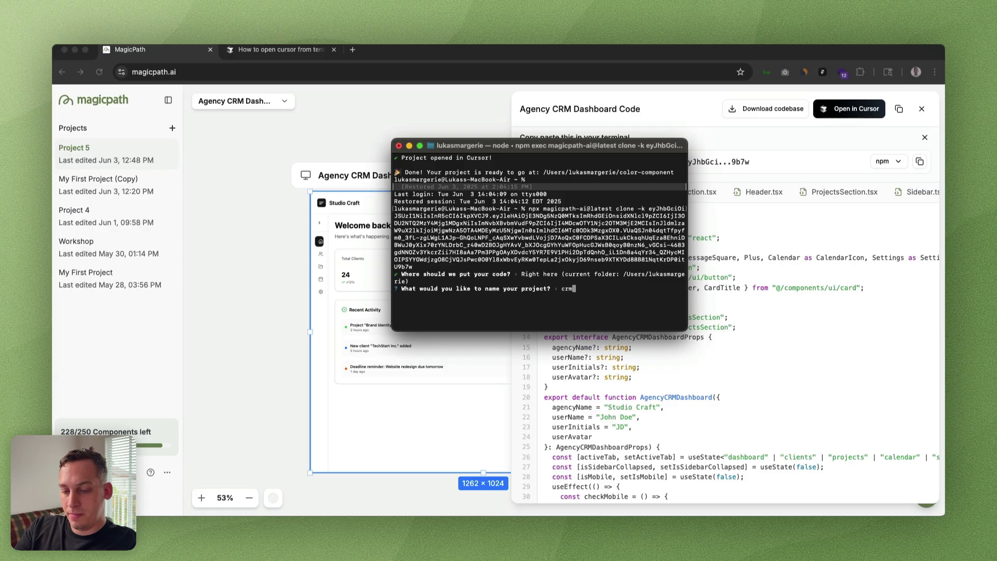
type("-design-agency")
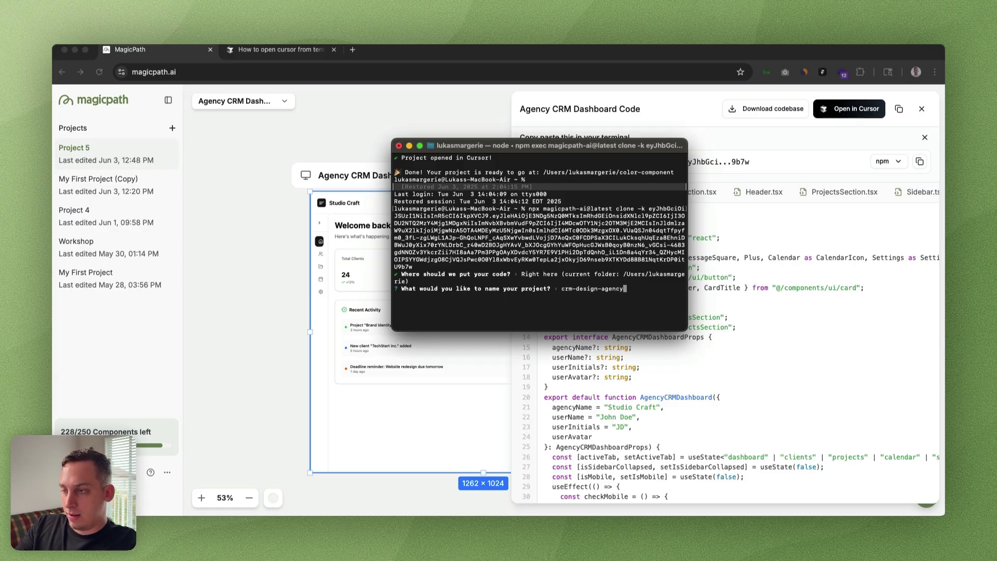
key("Return")
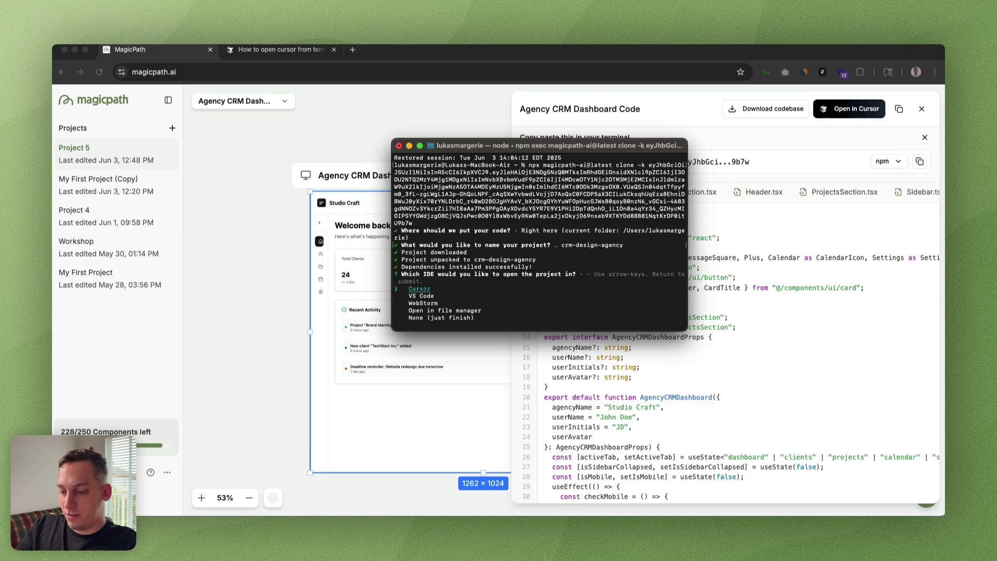
key("Return")
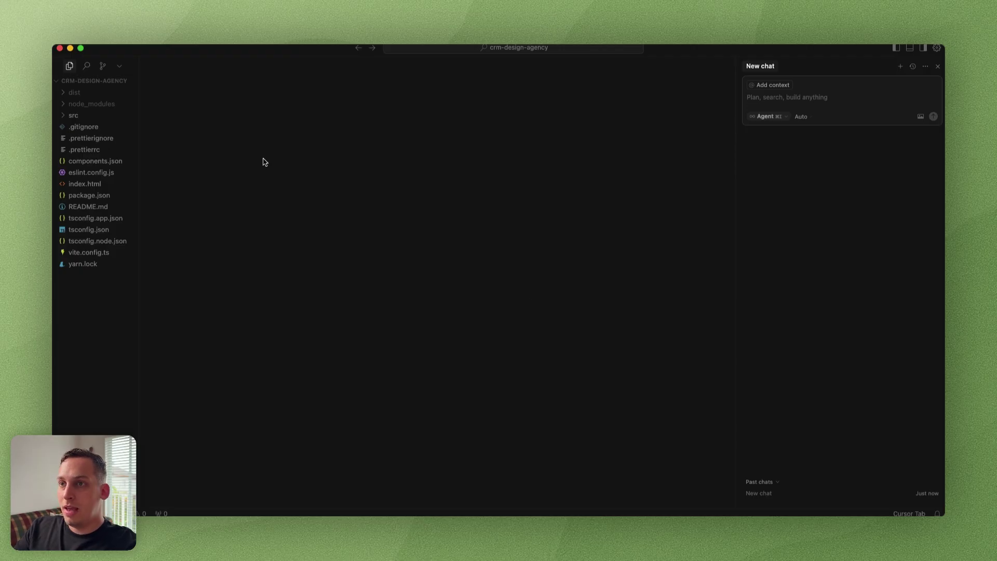
Step: Focus Cursor's agent chat, then view the dashboard running at localhost:5173 in Chrome
left_click(766, 103)
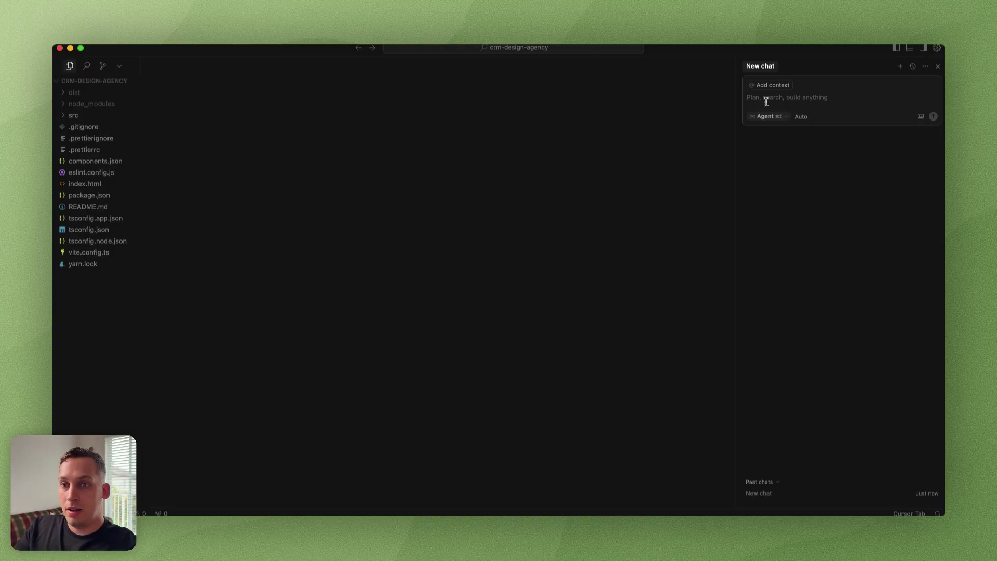
key("super+Tab")
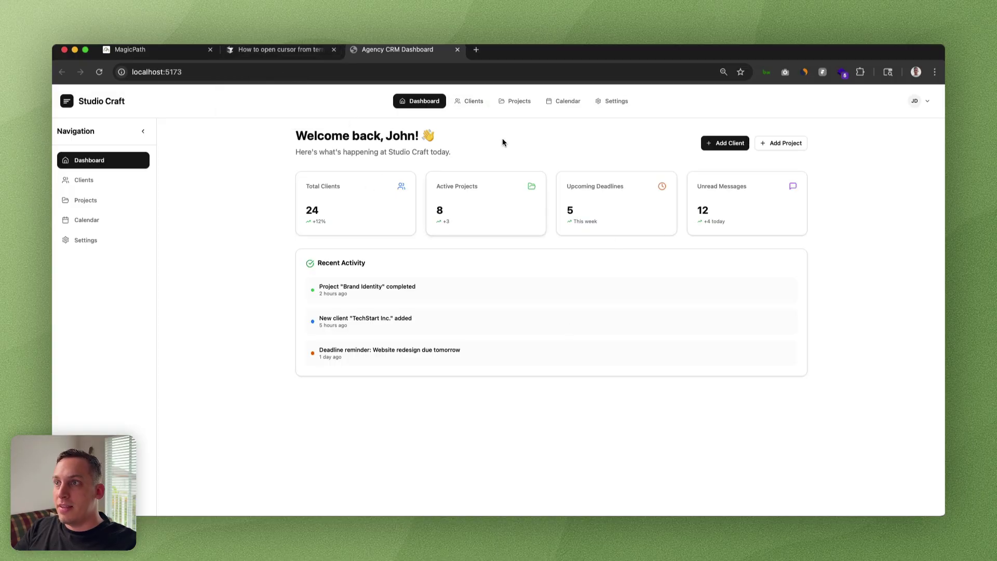
Step: Visit the Clients, Calendar, Settings and Projects pages of the local dashboard at desktop width
left_click(85, 181)
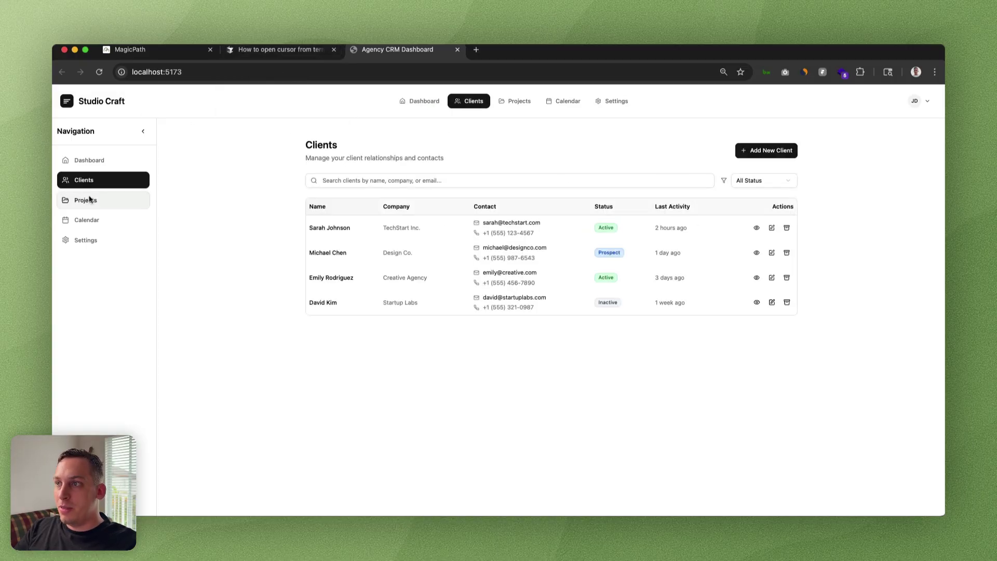
left_click(88, 202)
left_click(89, 219)
left_click(89, 238)
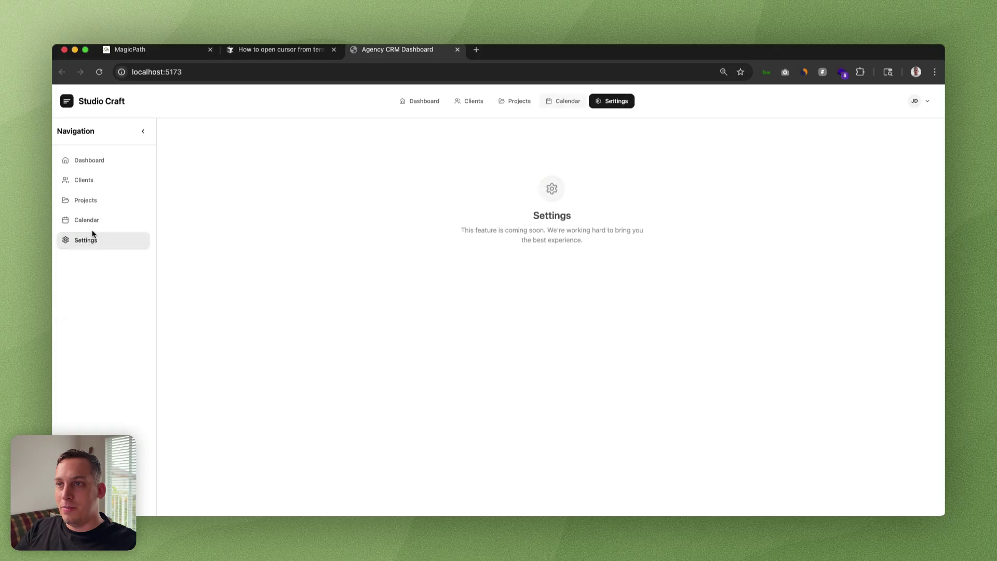
left_click(95, 205)
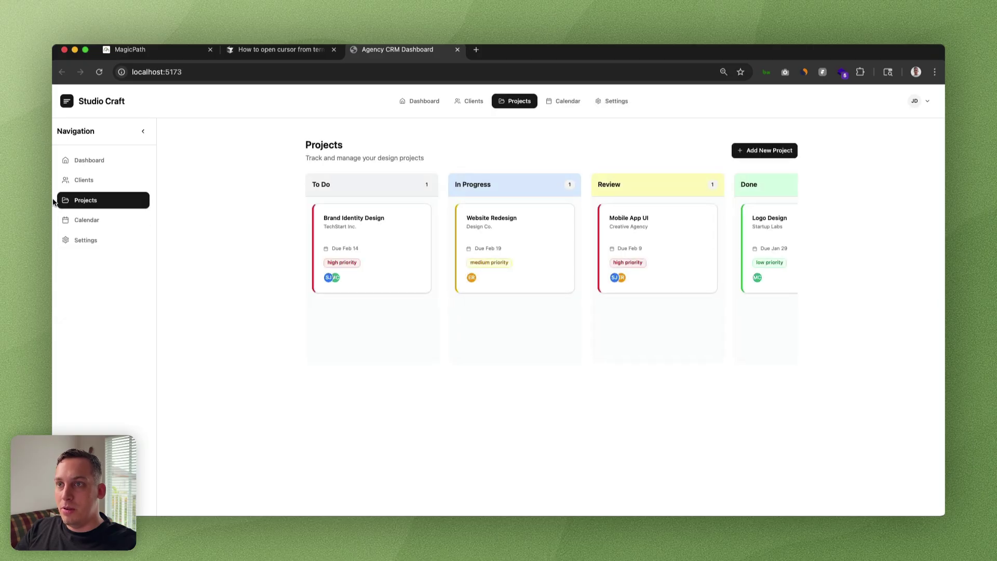
Step: Shrink the browser to phone width and cycle through Dashboard, Clients, Projects, Calendar and Settings
left_click_drag(52, 228, 189, 228)
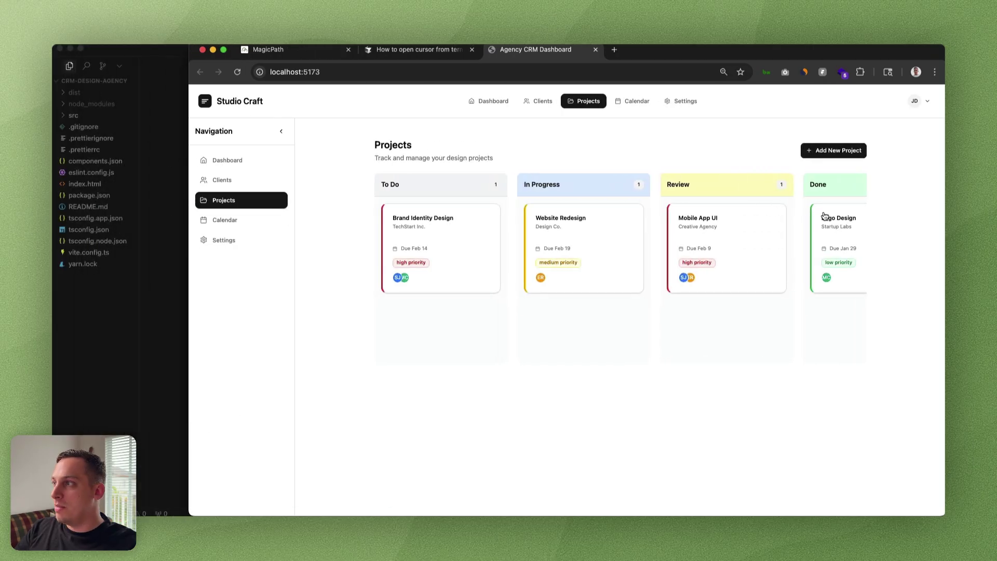
left_click_drag(933, 227, 403, 193)
left_click(283, 101)
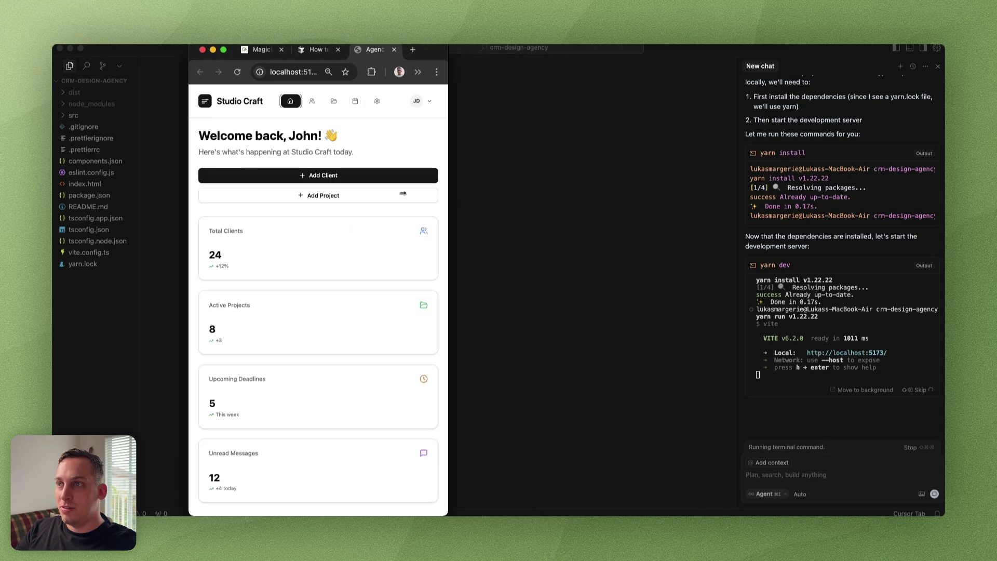
left_click(312, 102)
left_click(333, 102)
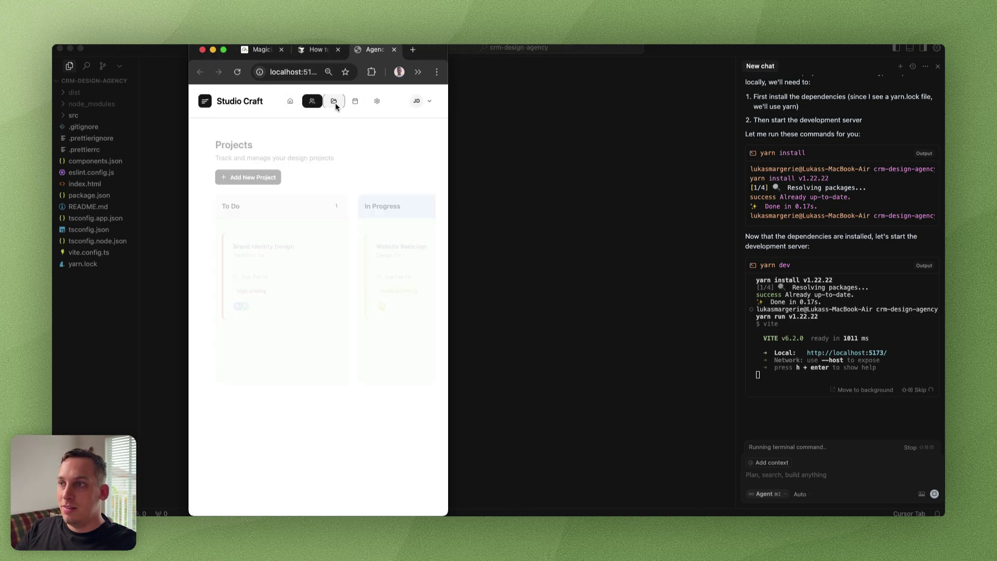
left_click(355, 101)
left_click(377, 101)
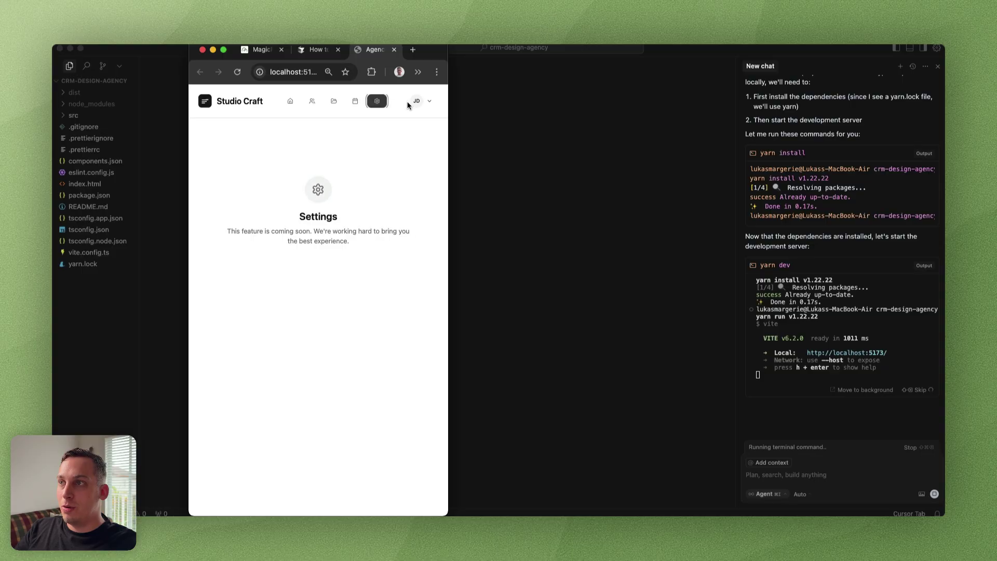
Step: Test the mobile user menu and hamburger drawer, then widen the browser back to desktop
left_click(426, 101)
left_click(386, 142)
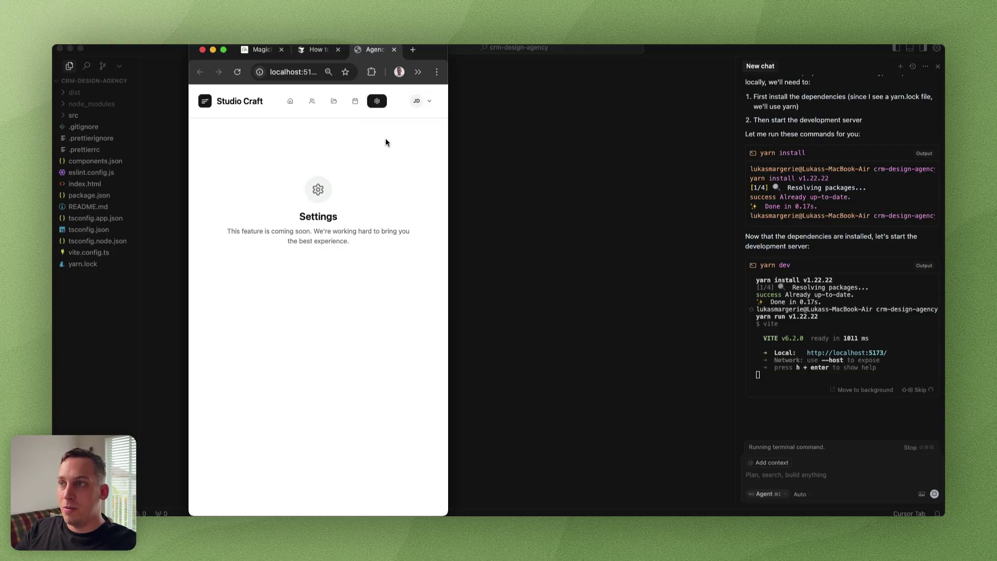
left_click(290, 100)
left_click(205, 101)
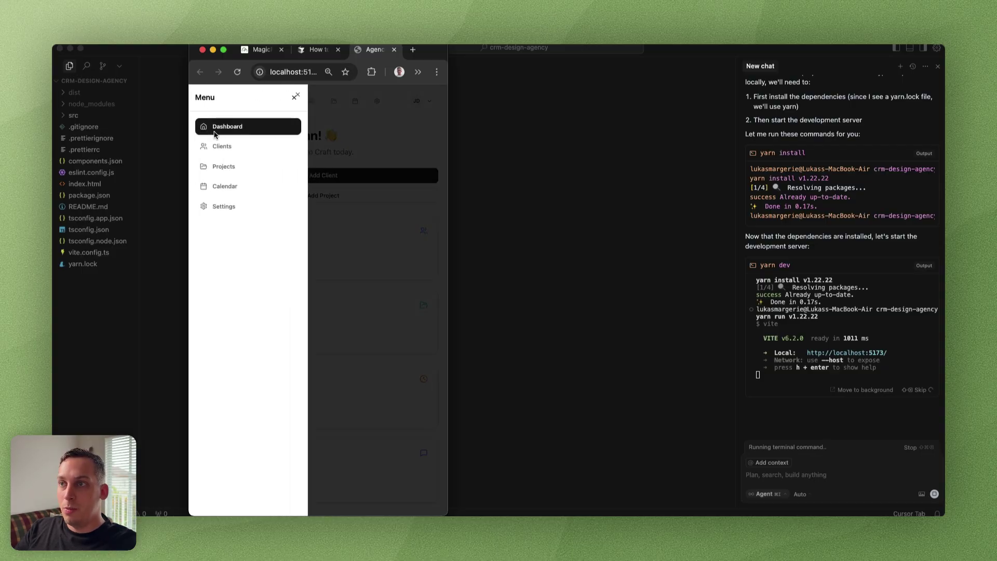
left_click(296, 96)
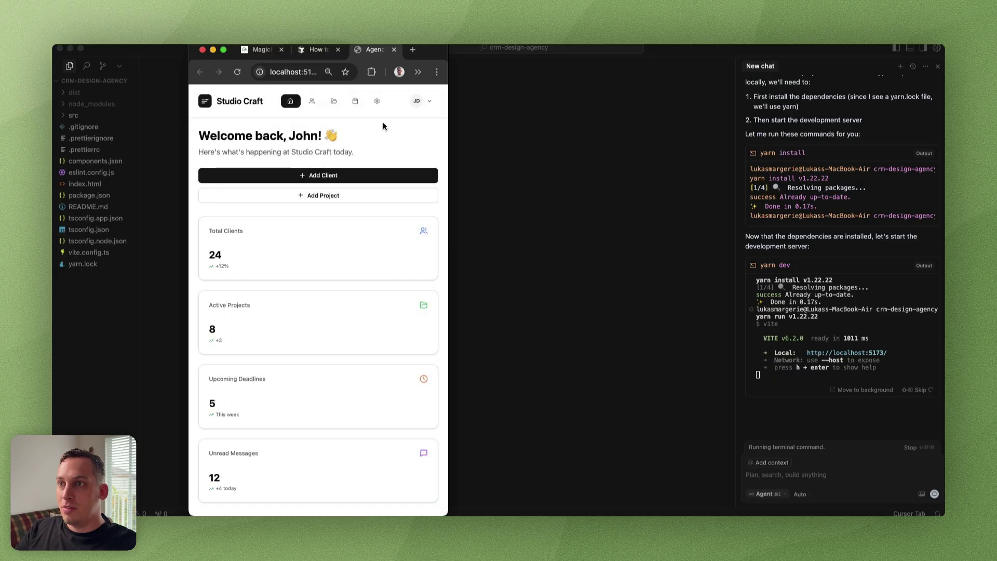
left_click(204, 100)
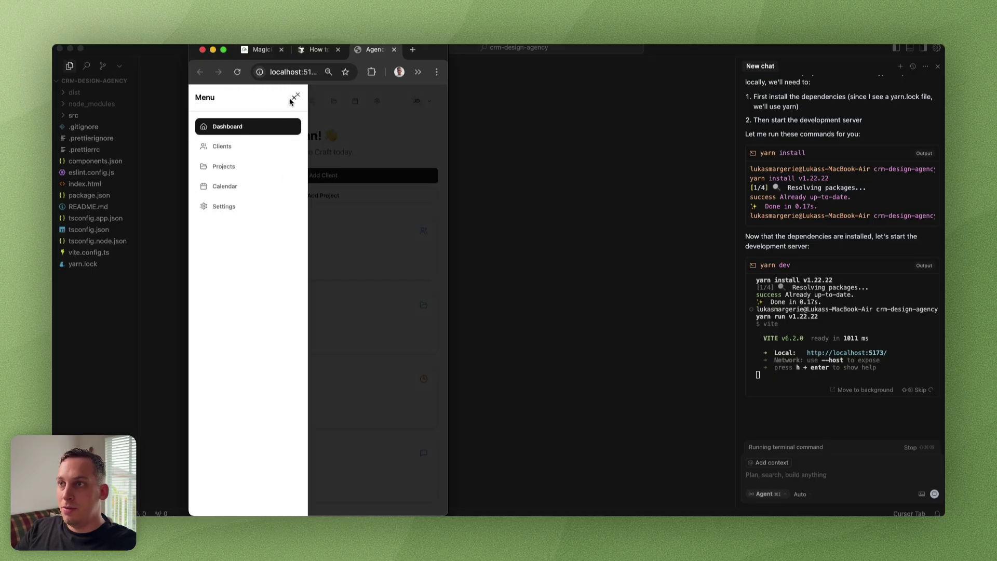
left_click(404, 129)
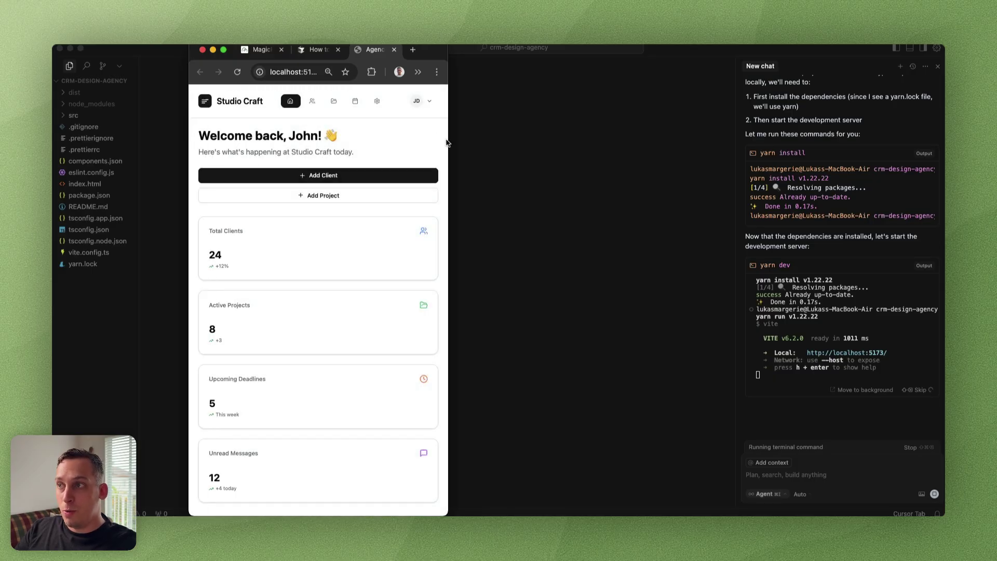
left_click_drag(450, 140, 934, 153)
Step: Fix a word in the add-client pop-up prompt and send it to Cursor's agent
key("super+Tab")
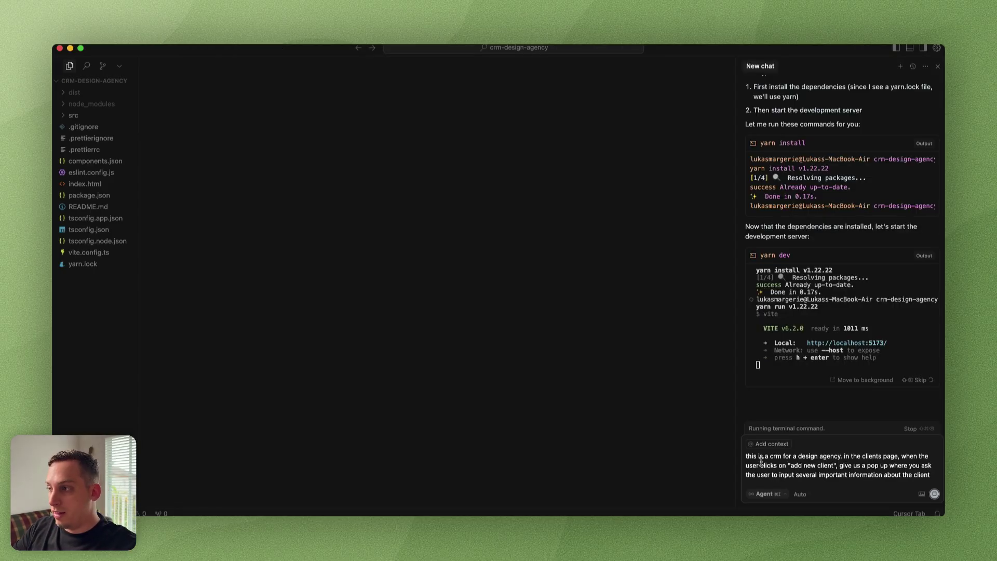
left_click_drag(843, 456, 930, 476)
left_click(836, 465)
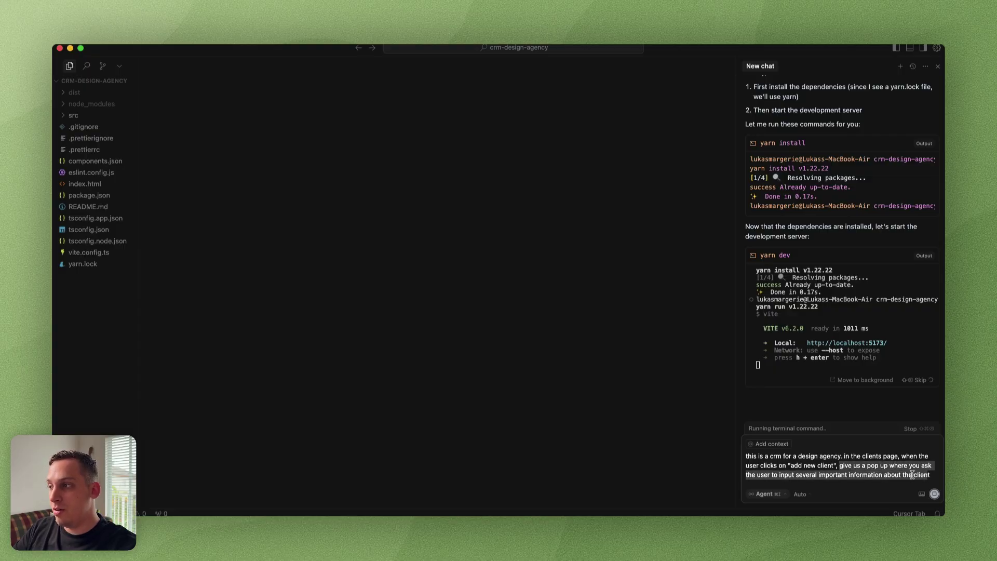
left_click(882, 474)
type("s")
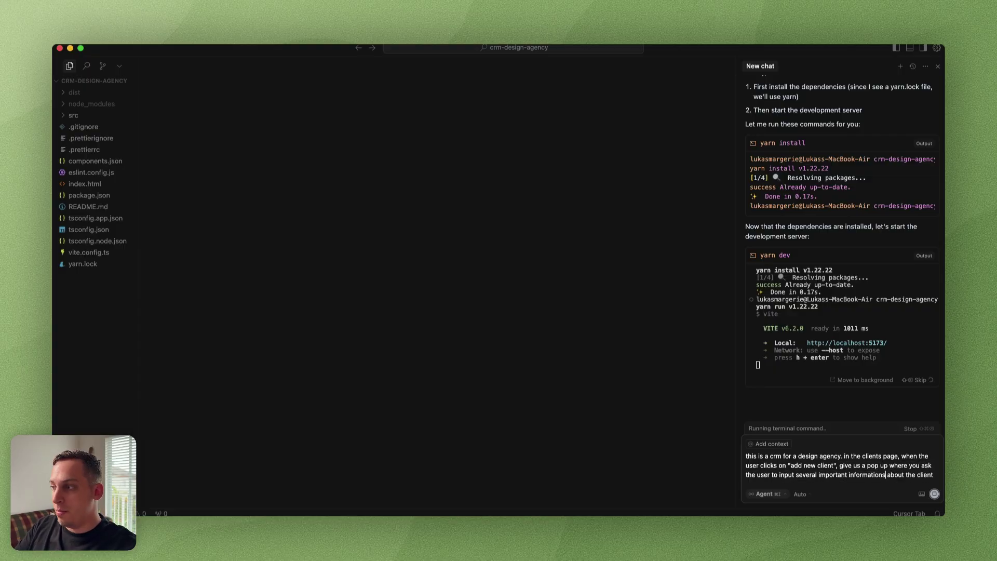
key("Return")
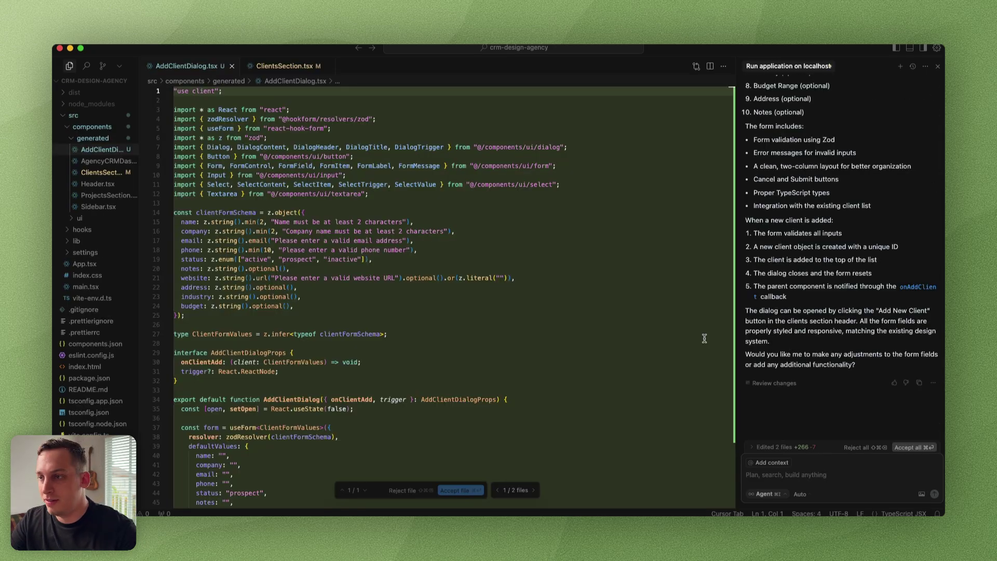
Step: Review the ClientsSection.tsx and AddClientDialog.tsx diffs and accept all changes
left_click(532, 490)
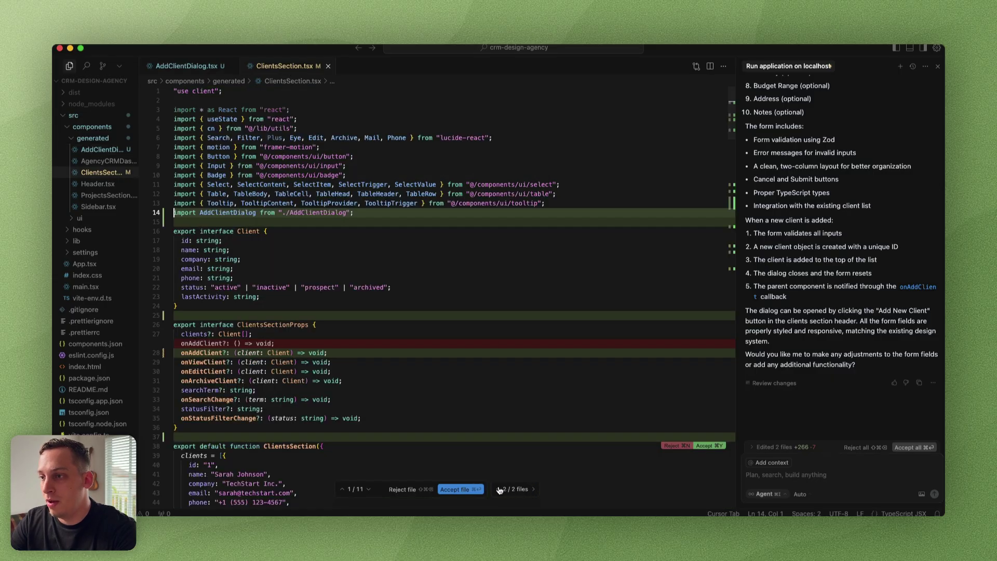
left_click(498, 489)
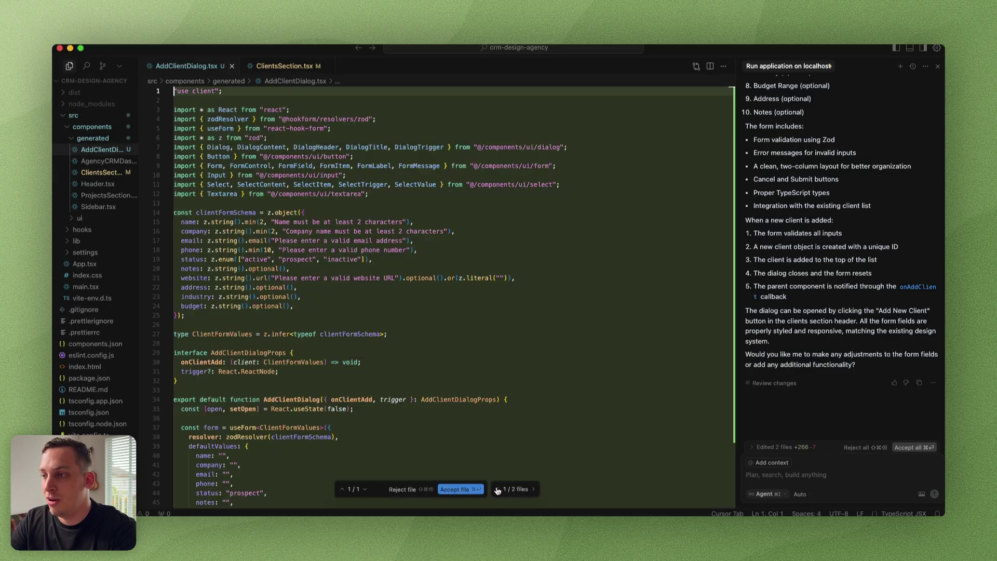
left_click(906, 448)
key("super+Tab")
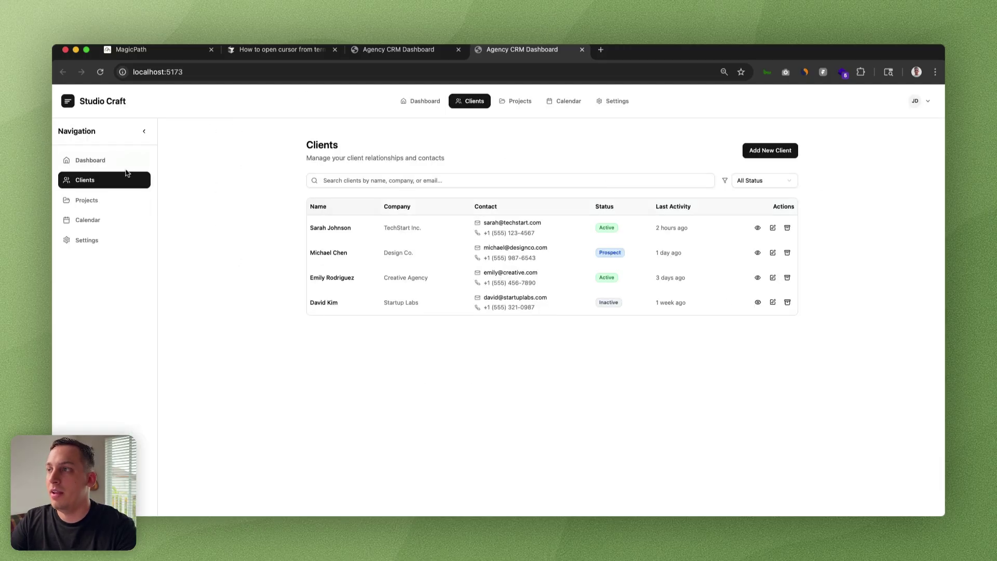
Step: Open the Add New Client pop-up on the local Clients page to inspect the form
left_click(760, 152)
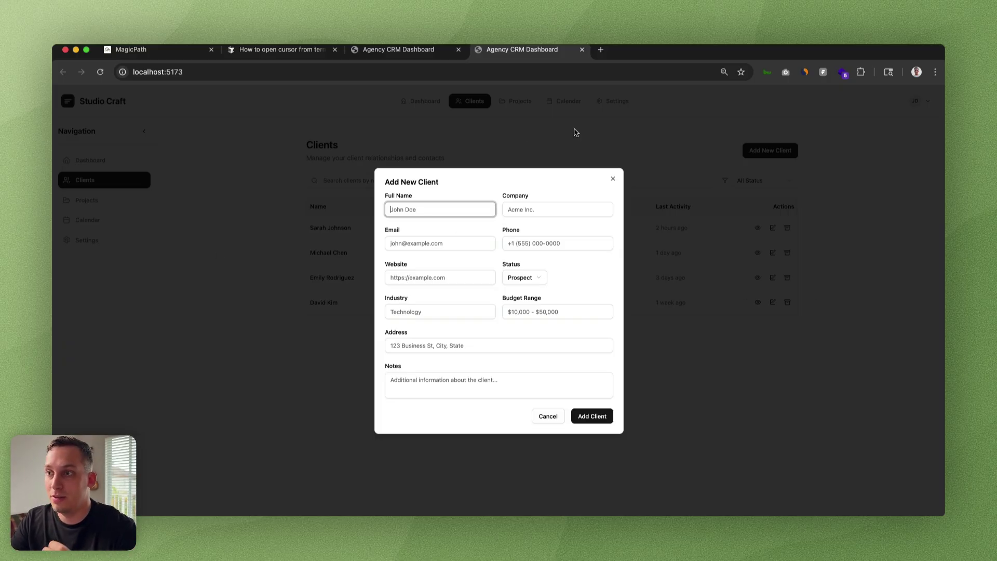
Step: Find the agent's successful git push to crm-design-agency, then view that GitHub repository
key("super+Tab")
scroll(800, 314, "up", 10)
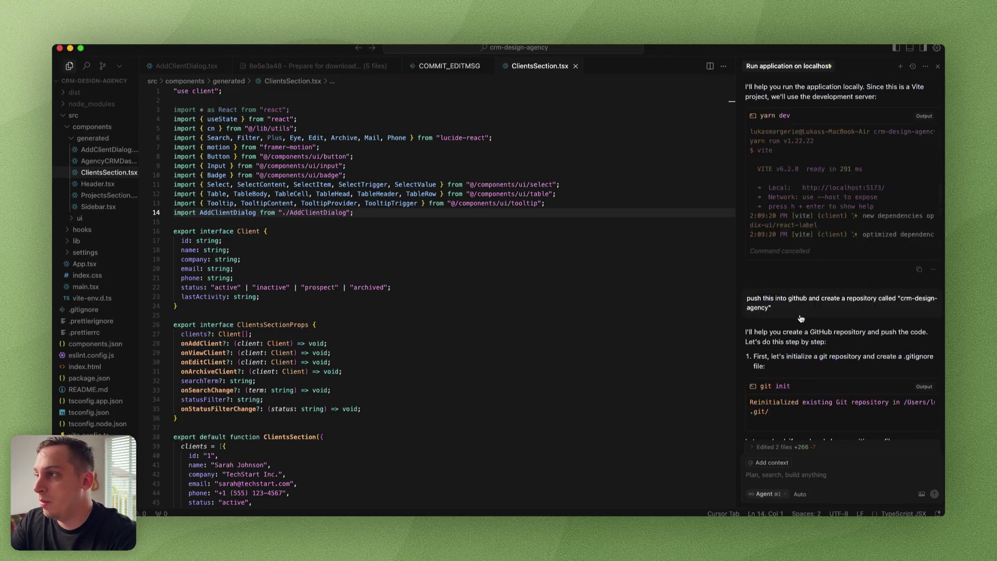
scroll(785, 326, "down", 3)
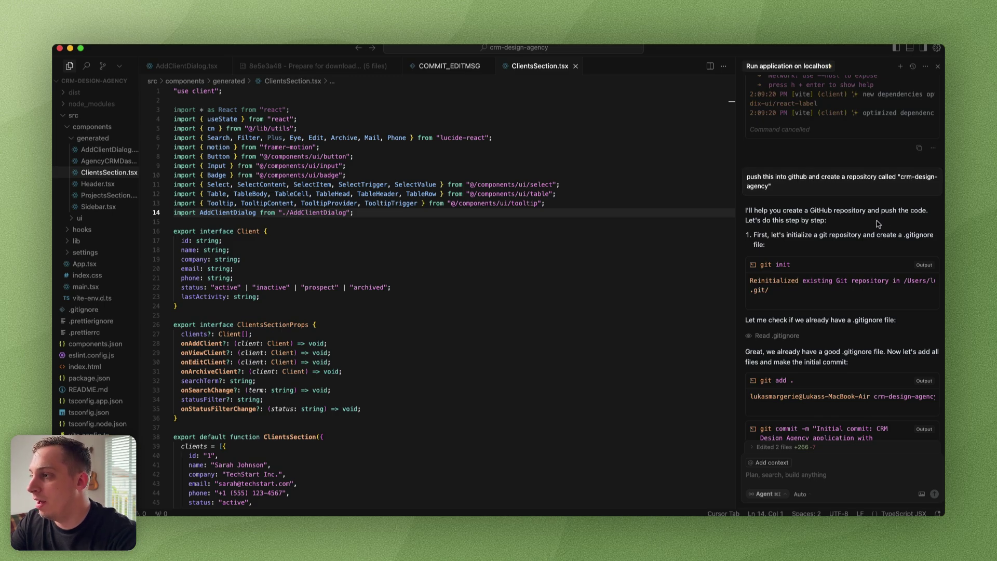
scroll(798, 205, "down", 15)
scroll(798, 206, "down", 10)
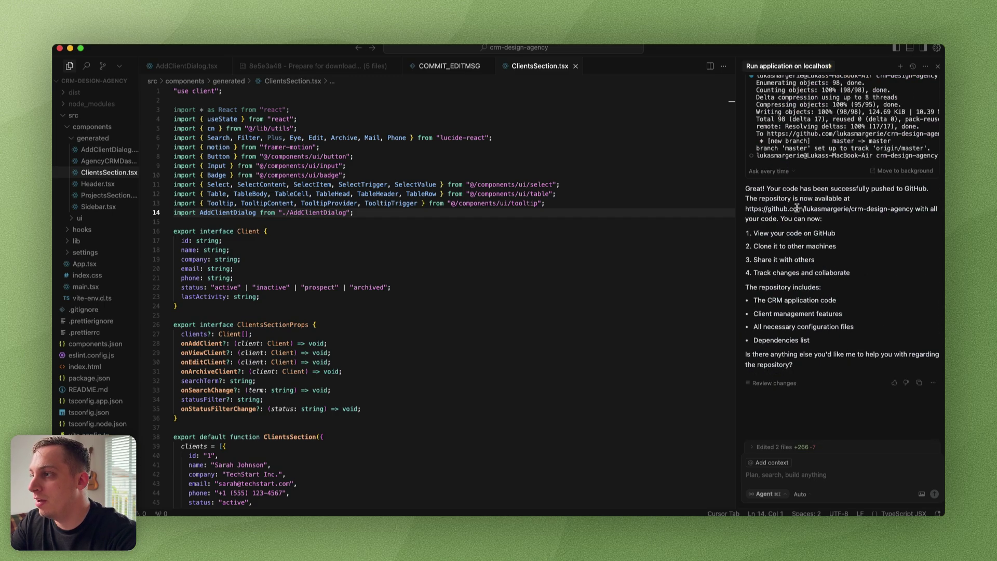
scroll(814, 314, "up", 5)
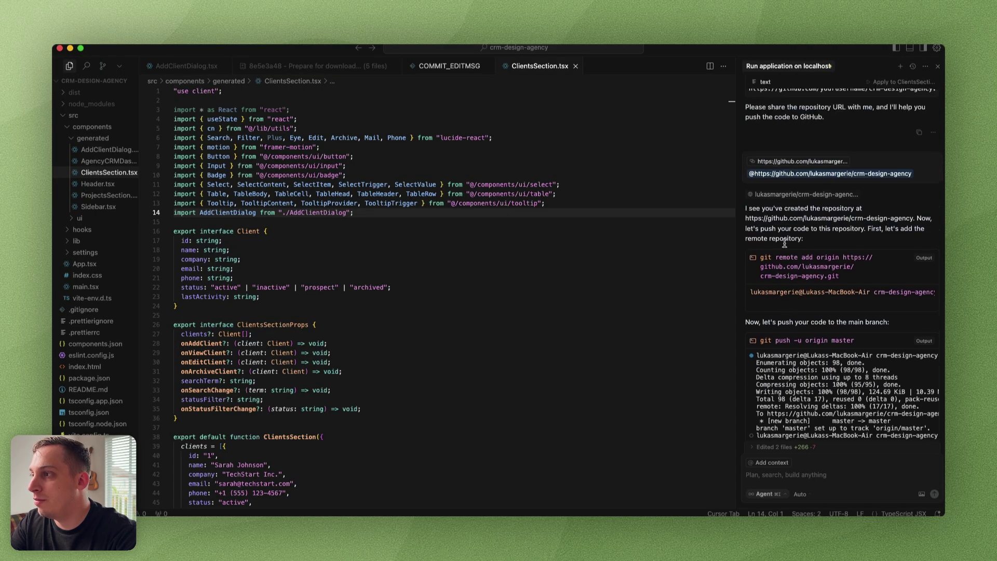
scroll(880, 303, "down", 5)
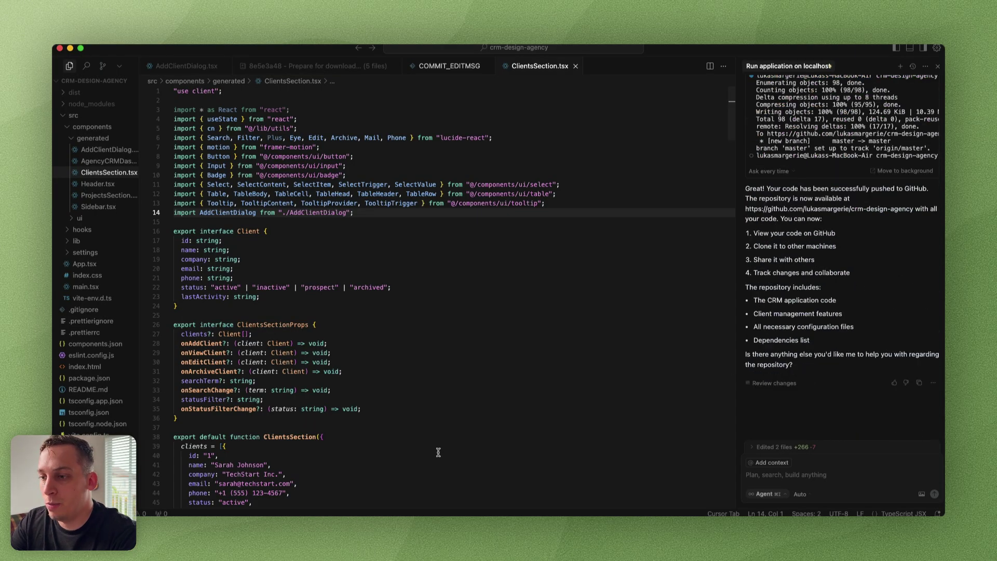
key("super+Tab")
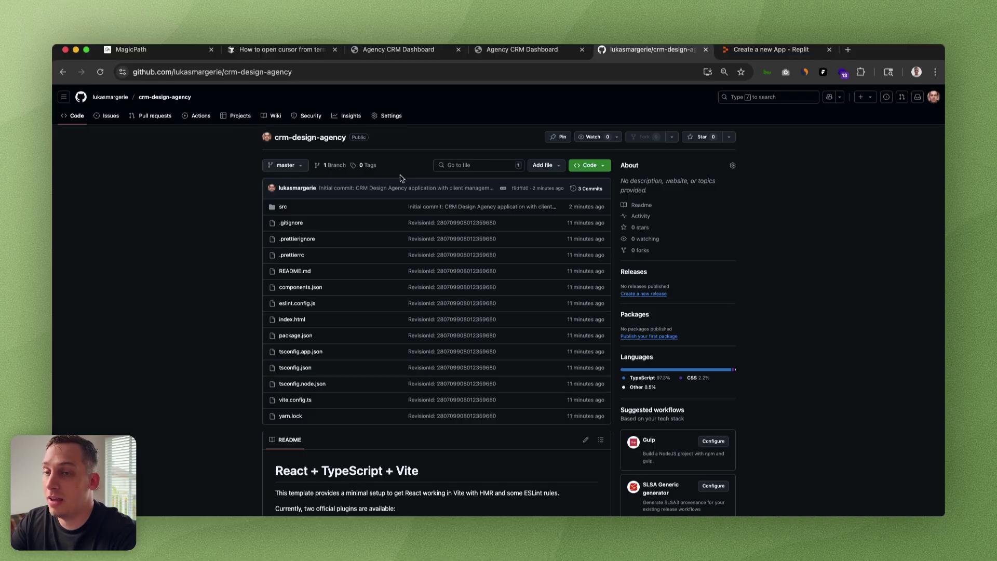
Step: Import crm-design-agency from GitHub into Replit as a public app and run it
left_click(748, 49)
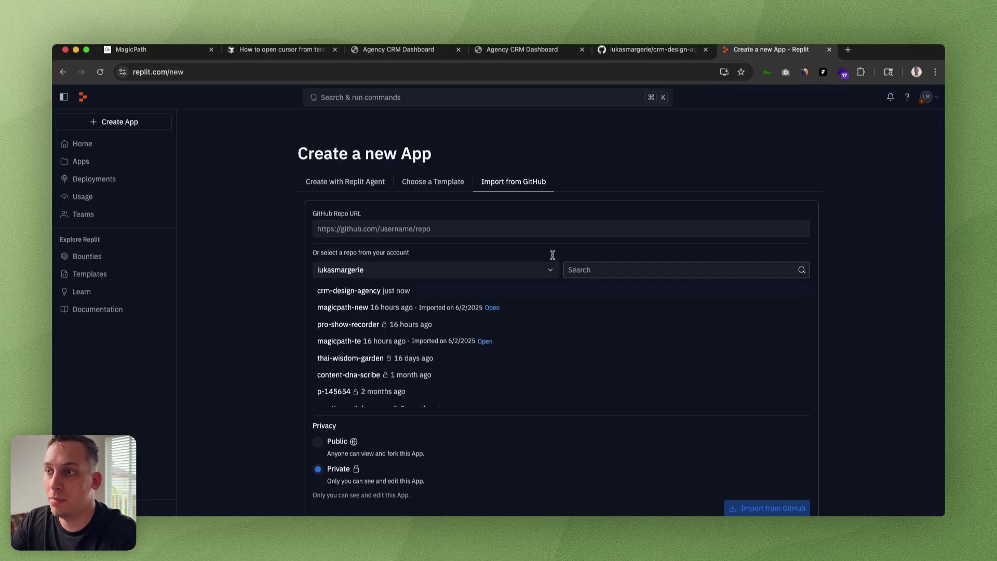
left_click(370, 291)
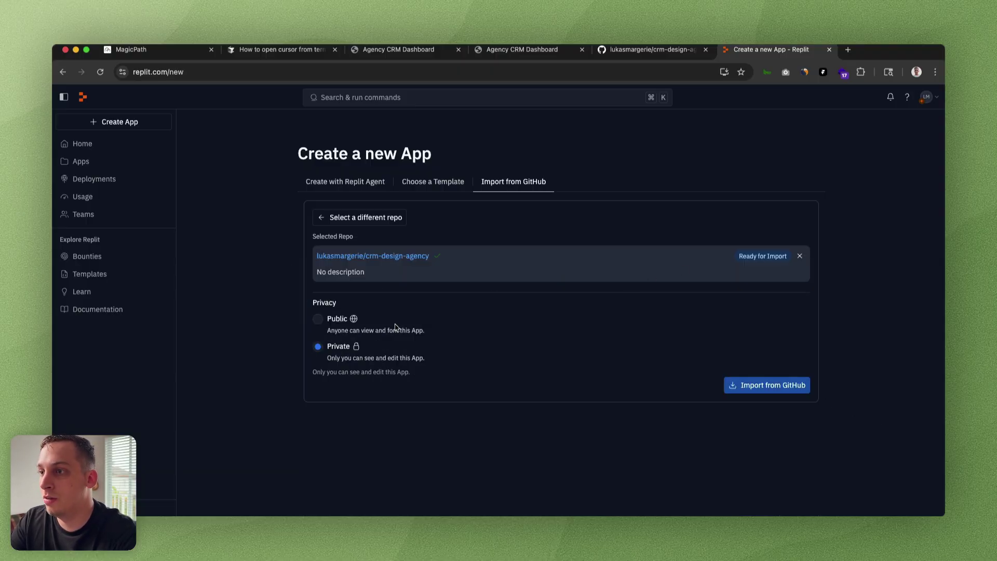
left_click(319, 319)
left_click(773, 386)
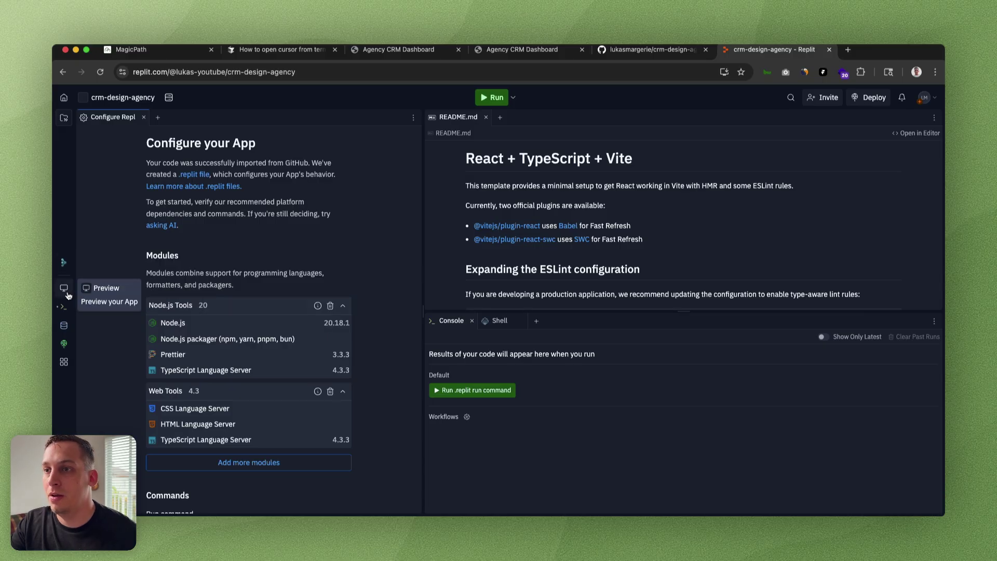
left_click(65, 119)
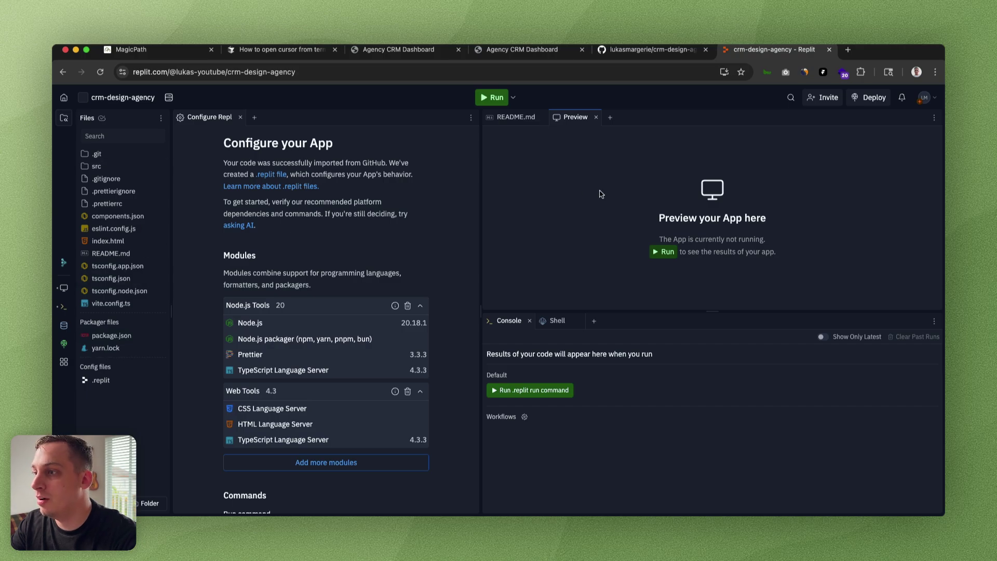
left_click(663, 251)
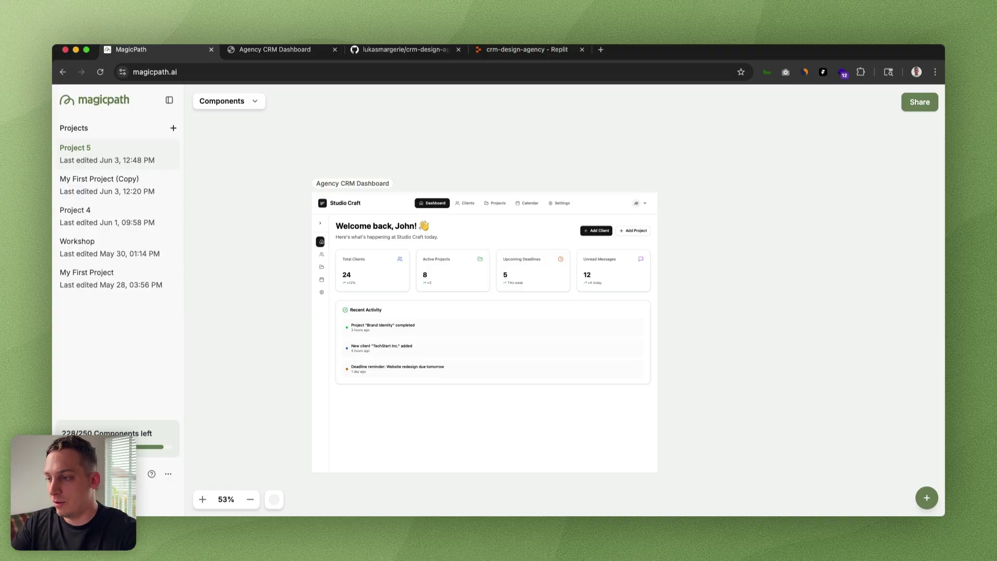
Step: Leave the MagicPath Agency CRM Dashboard canvas and return to Cursor showing ClientsSection.tsx
key("super+Tab")
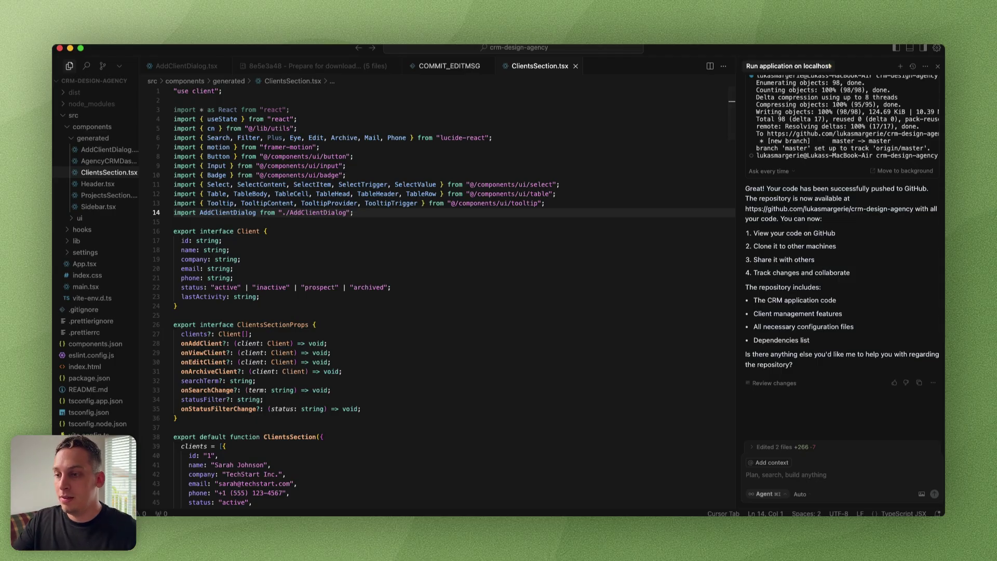
Step: Close and reopen the Add New Client pop-up in Chrome, then view the GitHub repo and Replit workspace
key("super+Tab")
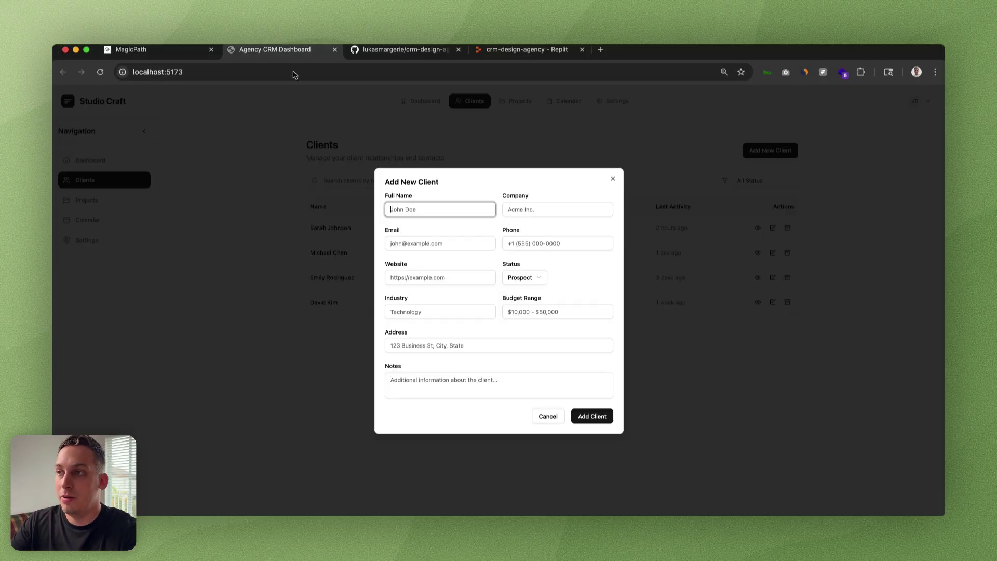
left_click(613, 179)
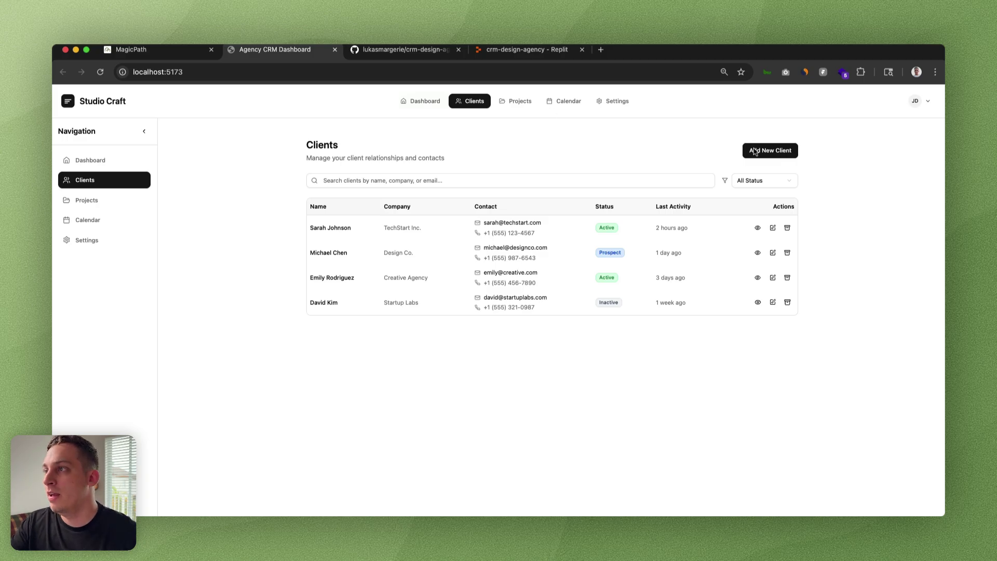
left_click(753, 151)
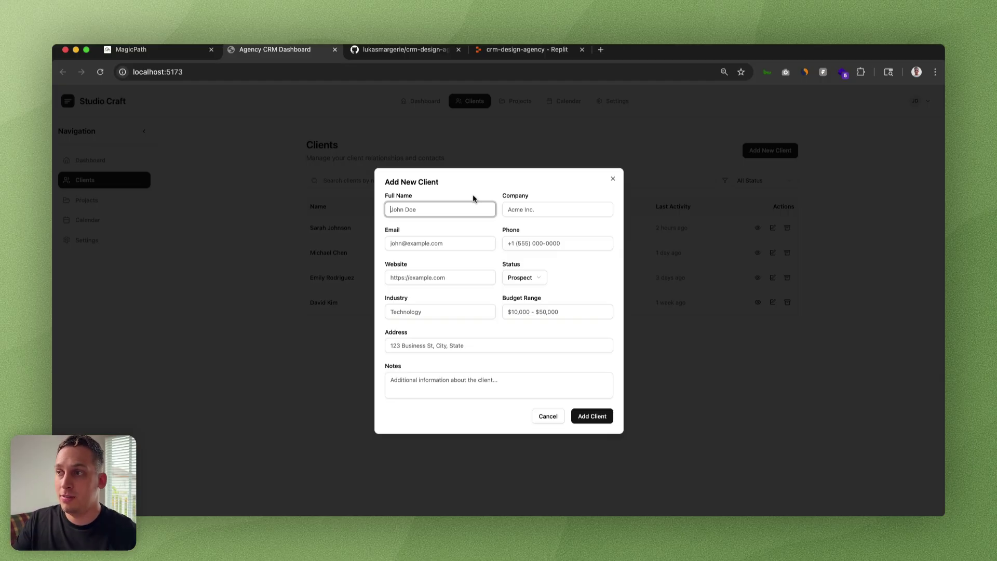
left_click(415, 49)
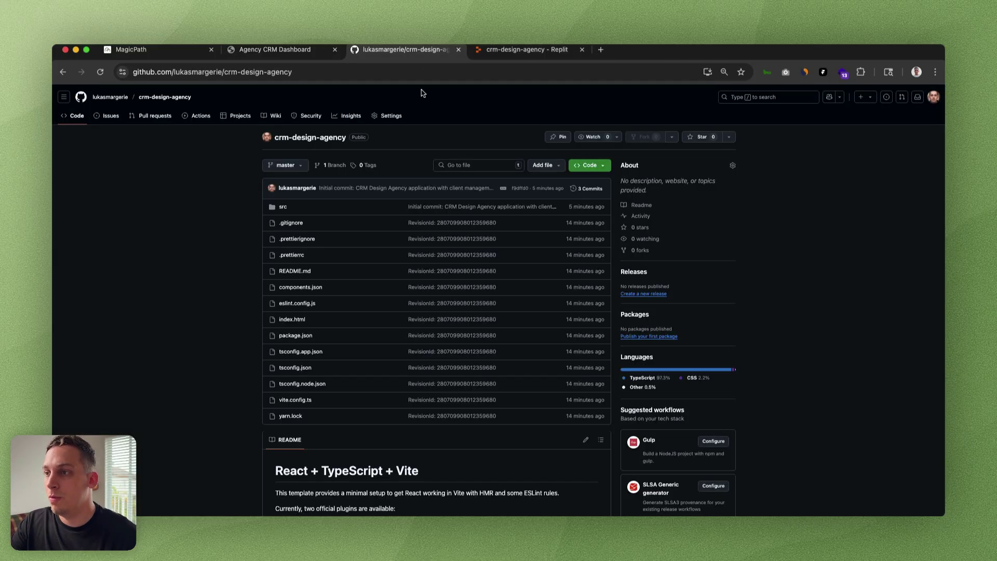
left_click(486, 52)
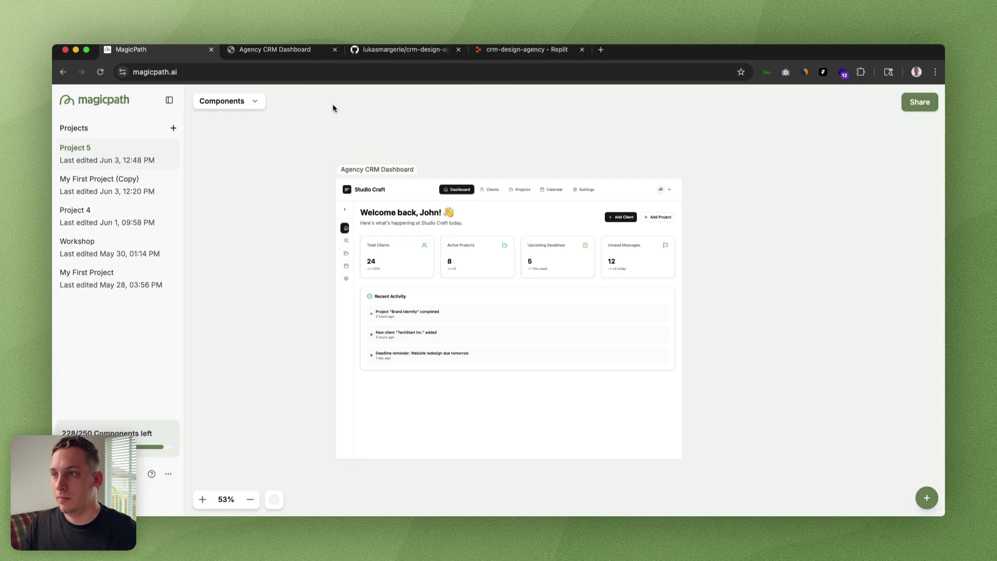